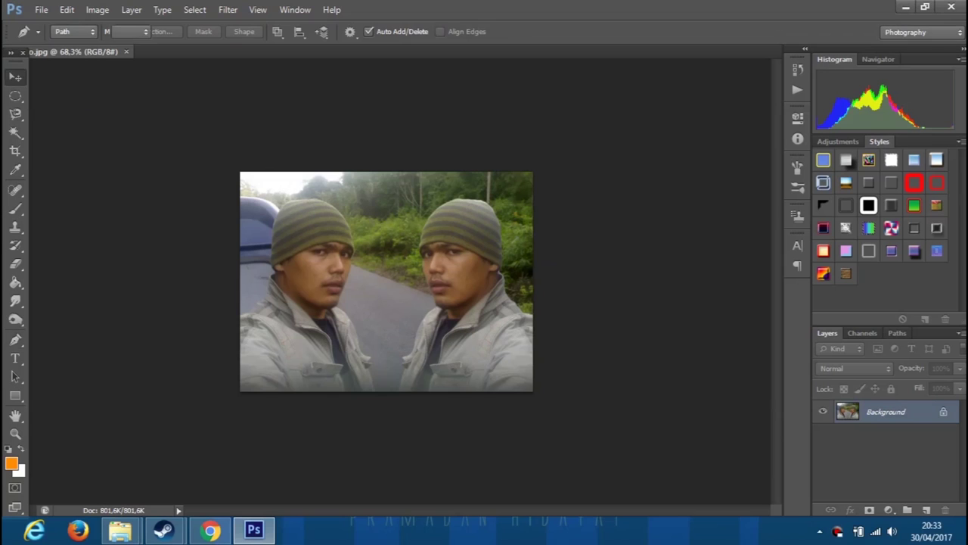
Place the first curved pen anchors along the bottom of the left figure's jacket.
scroll(284, 243, up, 5)
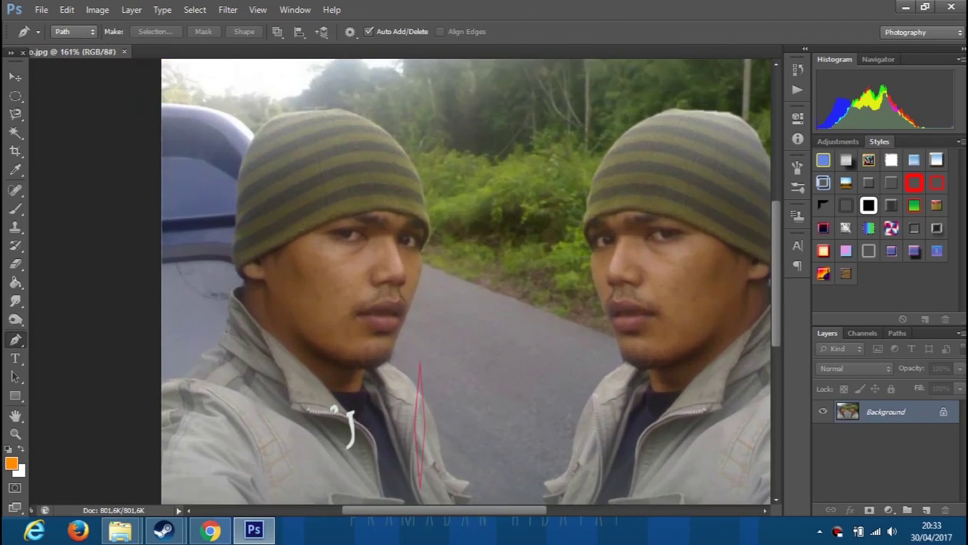
scroll(261, 227, up, 2)
scroll(261, 227, up, 2)
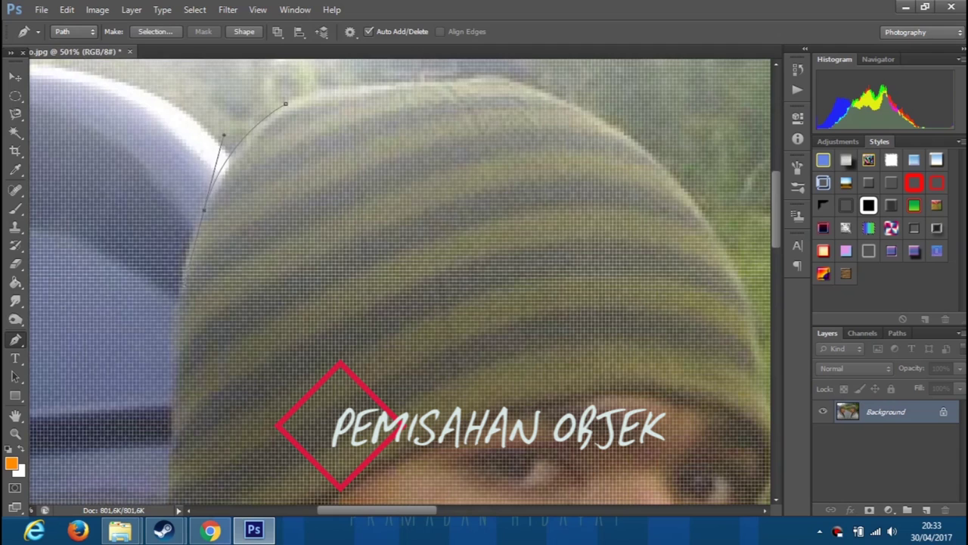
scroll(401, 282, down, 2)
scroll(400, 281, down, 2)
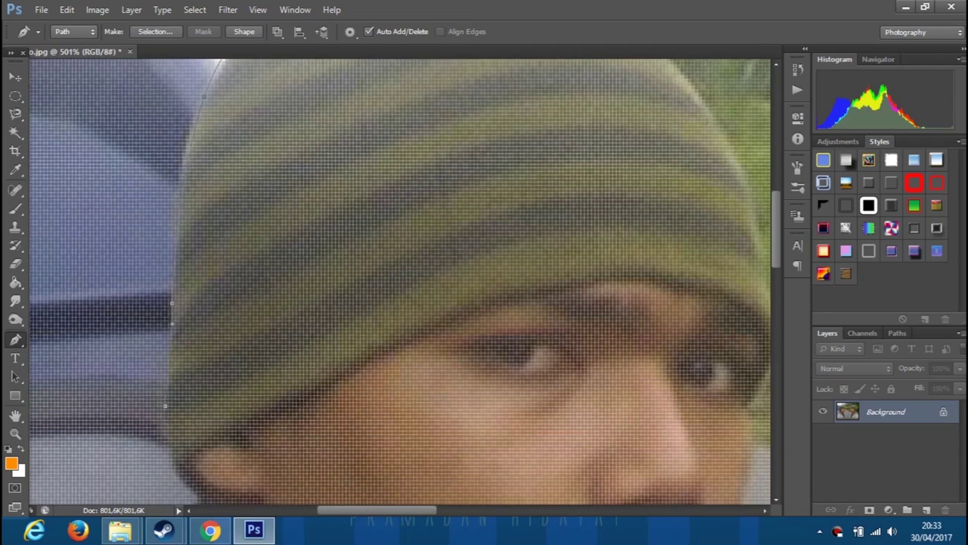
scroll(400, 281, down, 3)
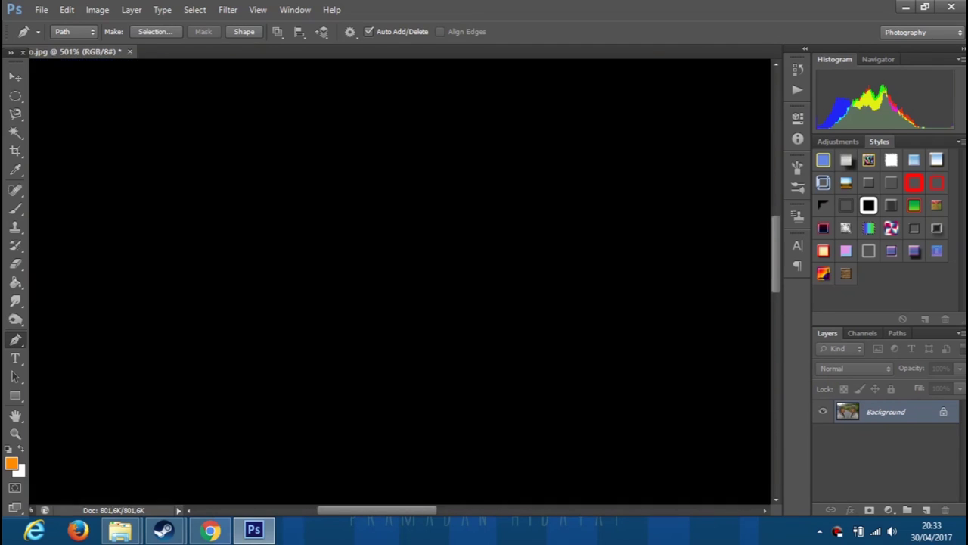
scroll(401, 281, down, 2)
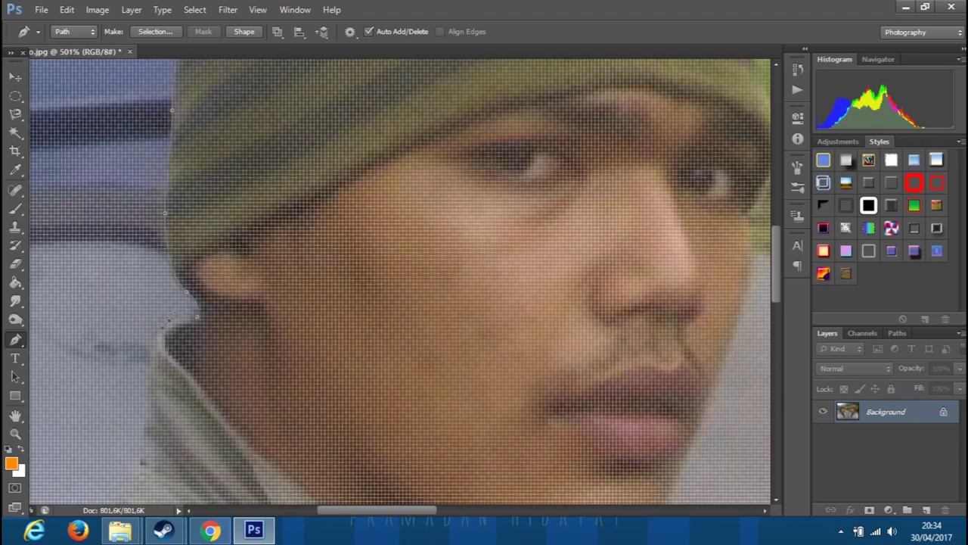
scroll(273, 385, down, 2)
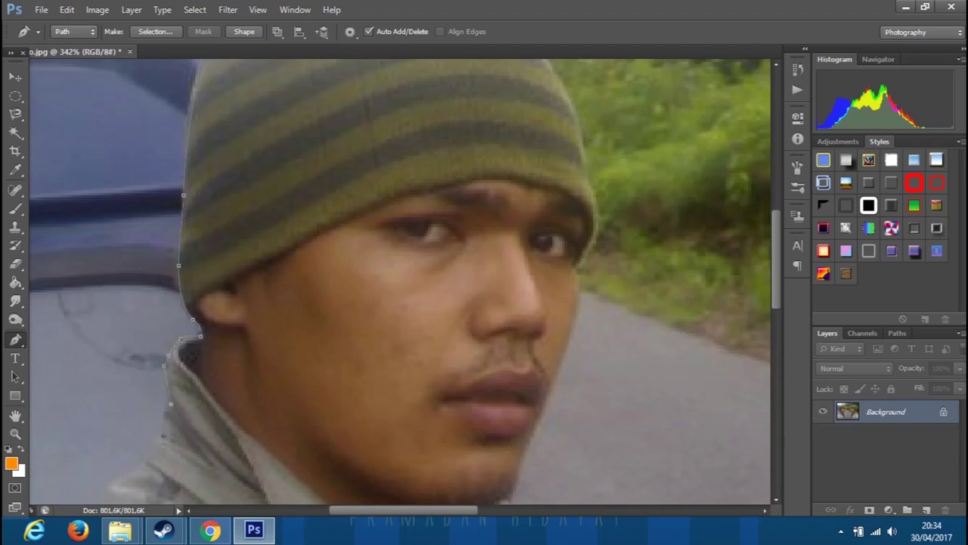
scroll(401, 282, down, 3)
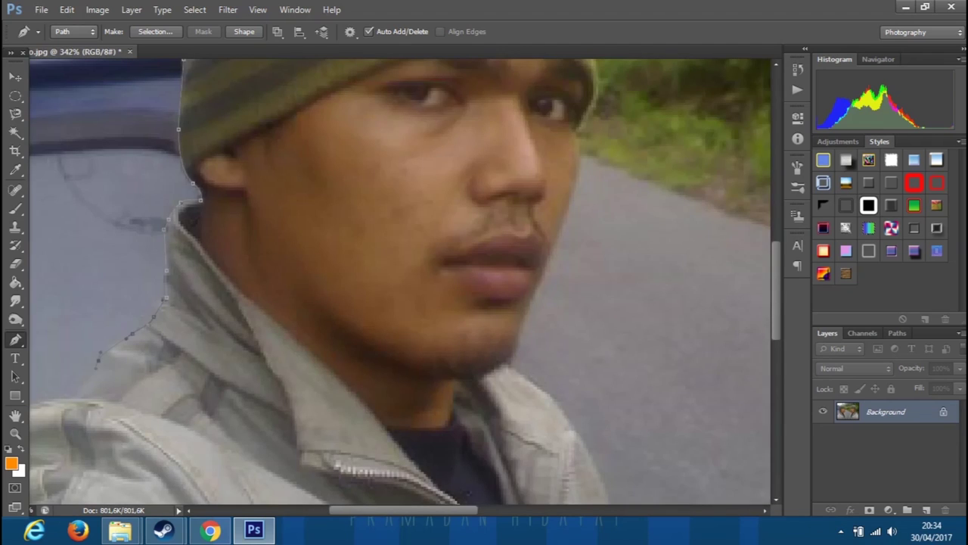
scroll(172, 339, down, 2)
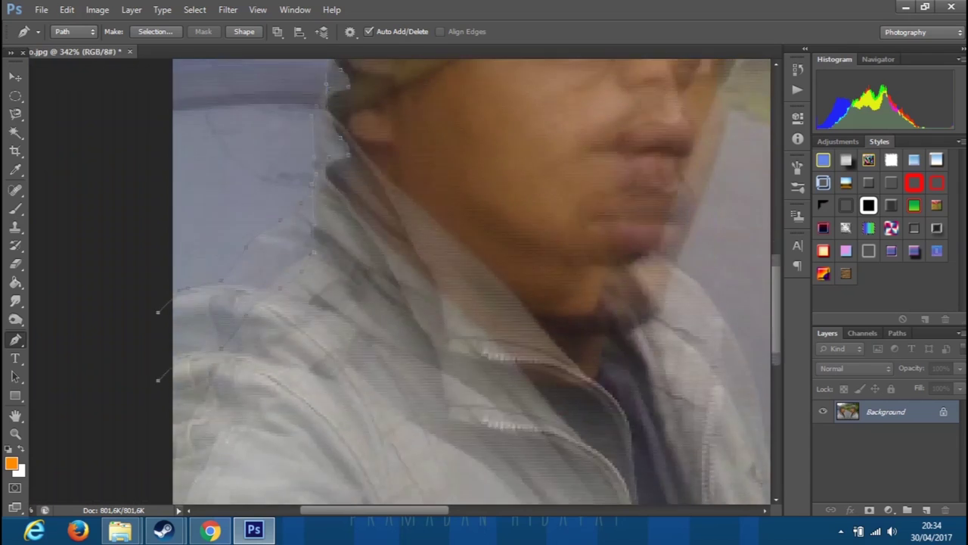
scroll(173, 339, down, 2)
scroll(173, 339, down, 3)
drag(172, 400, 384, 400)
drag(503, 387, 509, 353)
scroll(509, 352, up, 2)
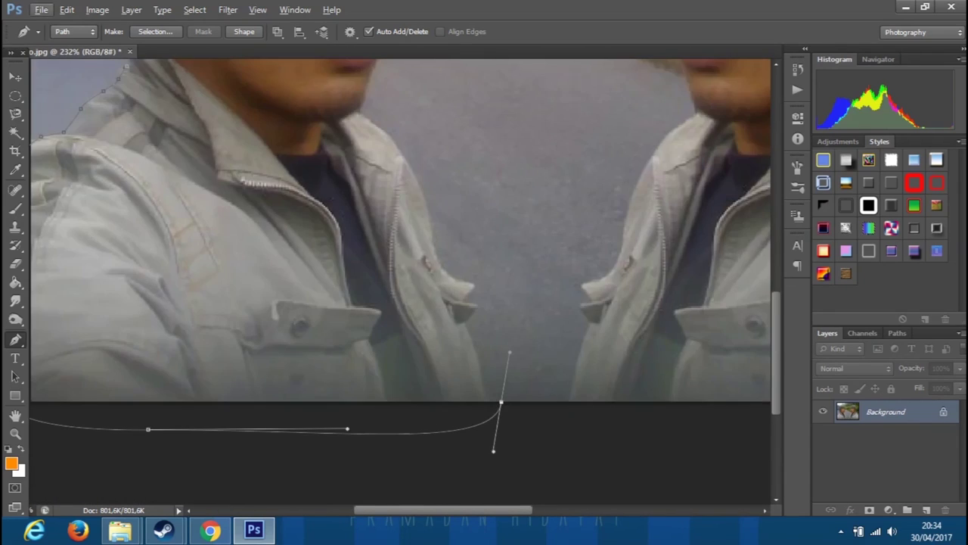
Break the curve and continue the path below the jacket, then up around the face and beanie.
key(ctrl+alt+z)
click(347, 429)
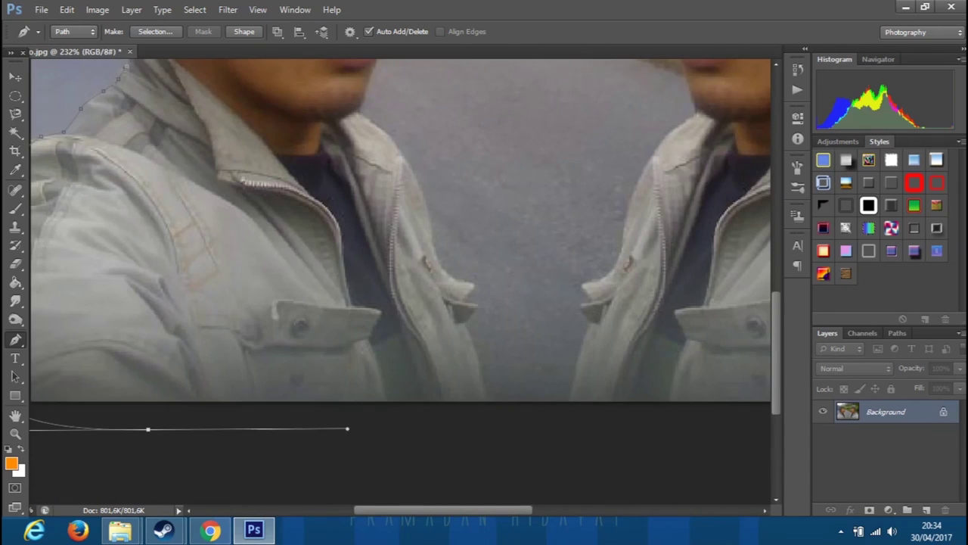
scroll(477, 368, up, 4)
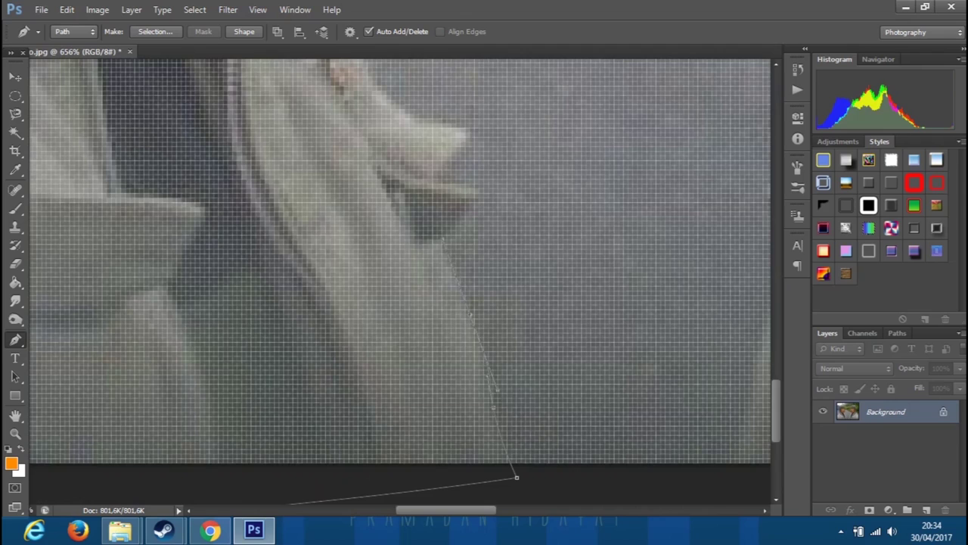
scroll(401, 280, up, 2)
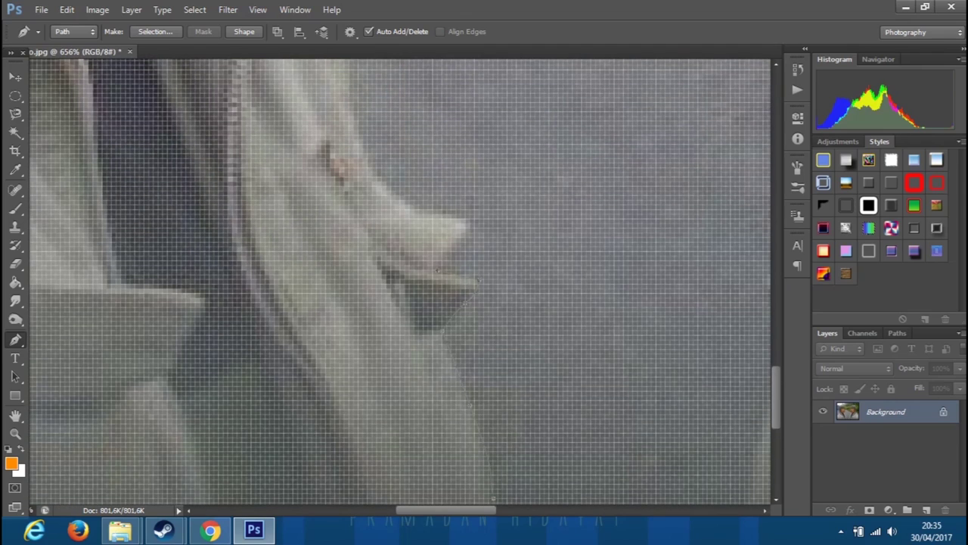
scroll(401, 280, up, 5)
scroll(401, 280, up, 4)
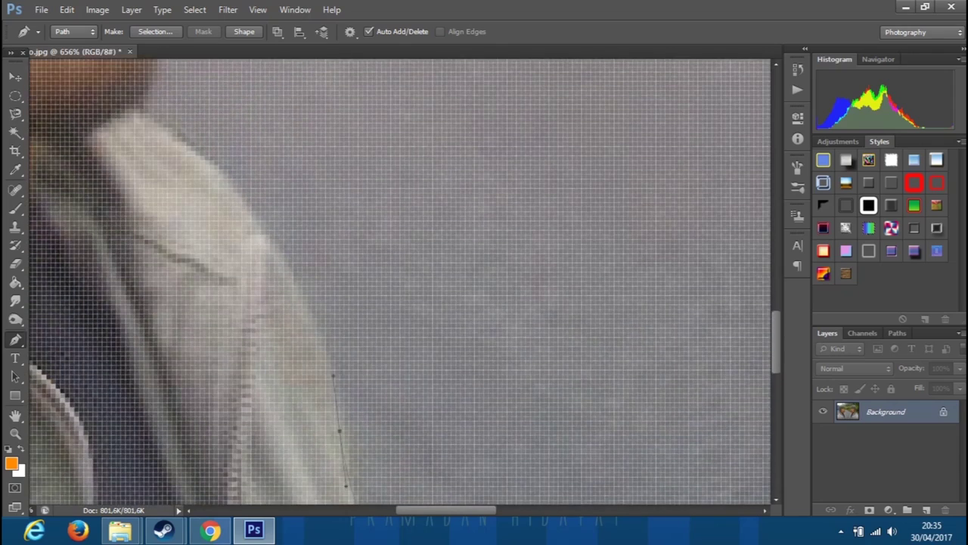
scroll(339, 430, down, 5)
scroll(303, 454, up, 3)
scroll(303, 469, up, 3)
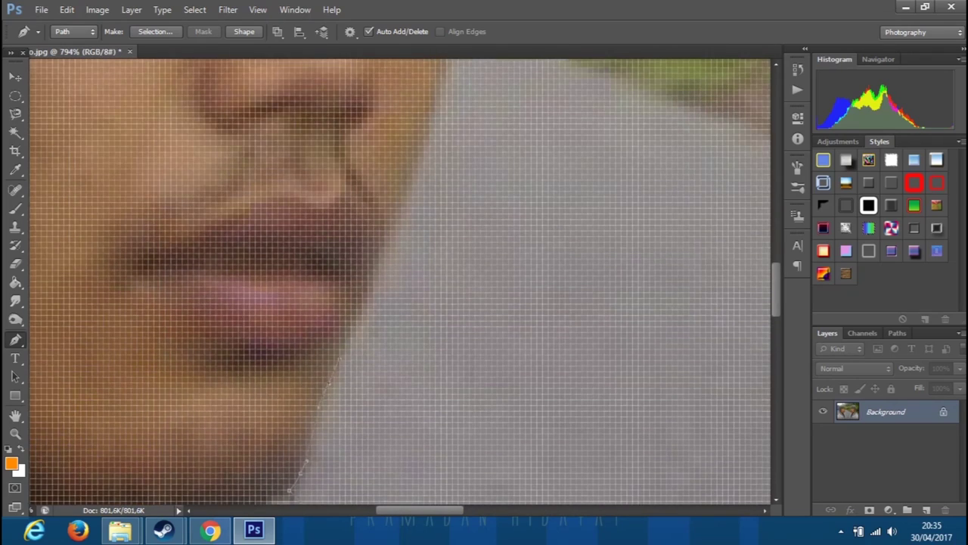
scroll(339, 412, up, 2)
scroll(450, 342, down, 2)
scroll(450, 342, down, 2)
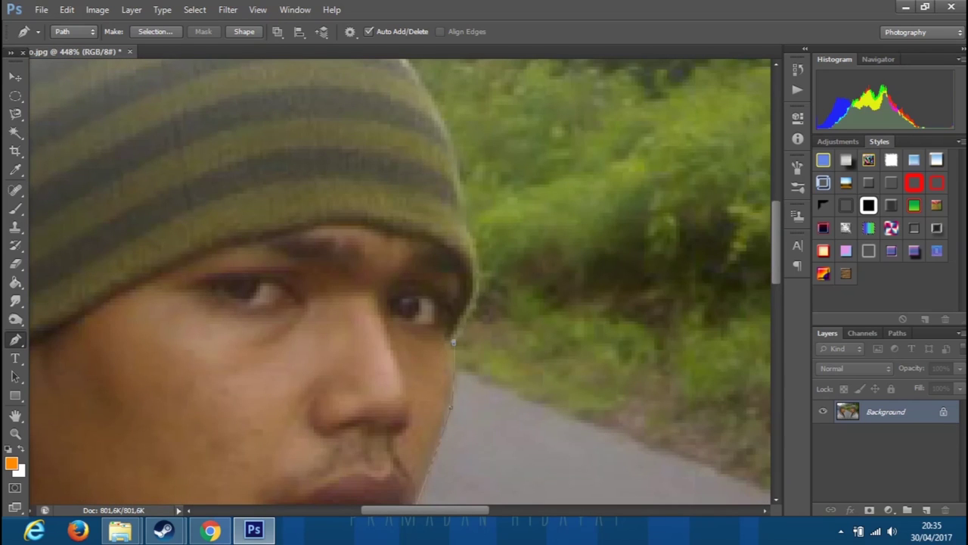
scroll(401, 282, up, 3)
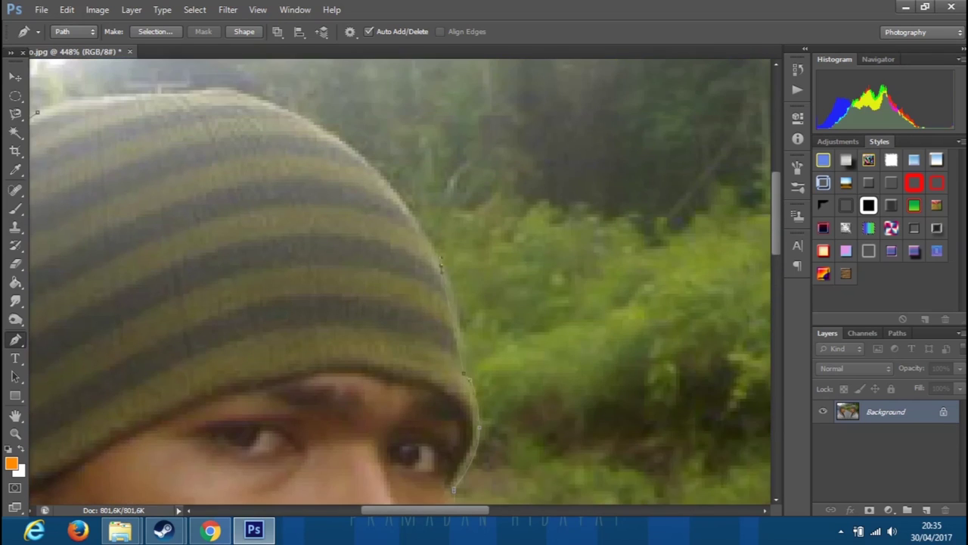
scroll(401, 281, up, 2)
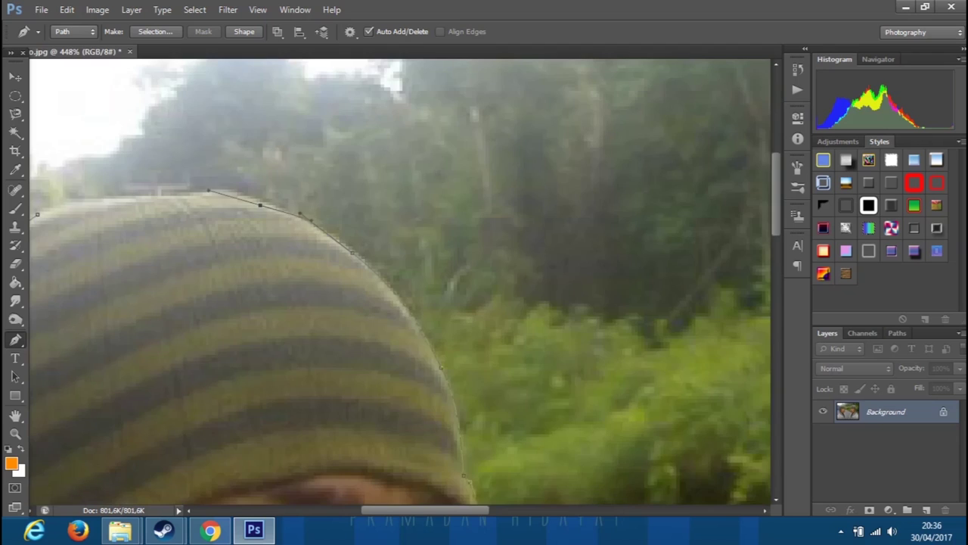
Turn the traced path into a selection and set up a new document measured in pixels.
key(ctrl+Return)
key(ctrl+0)
key(ctrl+n)
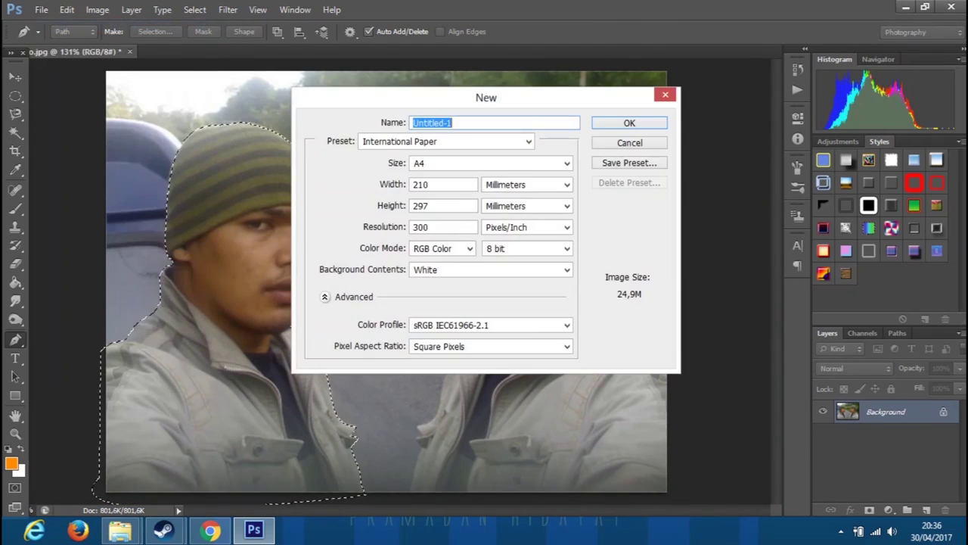
click(446, 142)
click(382, 212)
click(527, 184)
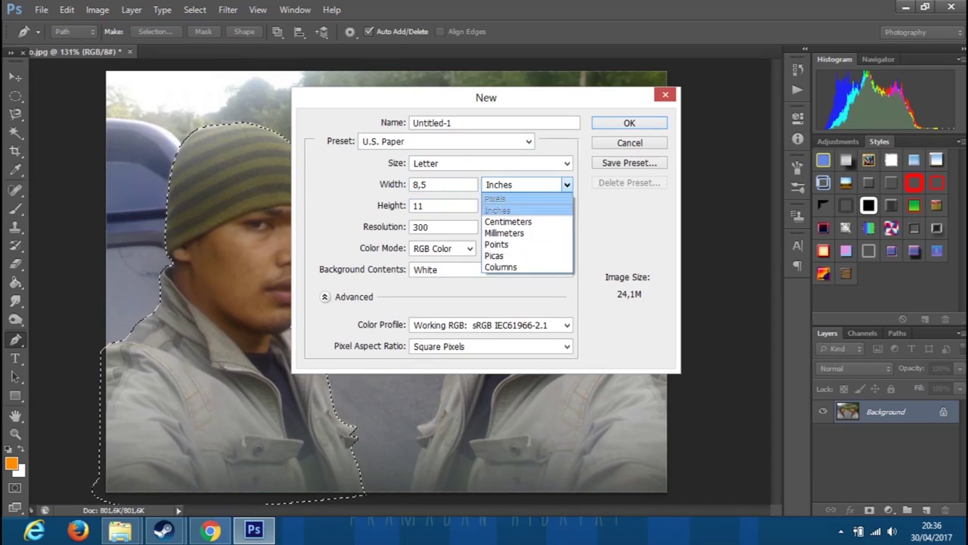
click(499, 209)
click(447, 141)
click(376, 326)
click(527, 184)
click(499, 195)
Create the new white document at 3000 × 3000 pixels.
double_click(442, 184)
text(3000)
key(Tab)
key(Tab)
text(3000)
key(Return)
Drag the cut-out figure into the new document, enlarge it and nudge it into place.
key(ctrl+Tab)
key(v)
mouse_move(227, 303)
mouse_down()
mouse_move(339, 266)
mouse_move(495, 493)
mouse_move(519, 479)
mouse_up()
key(ctrl+t)
drag(293, 159, 279, 138)
key(Return)
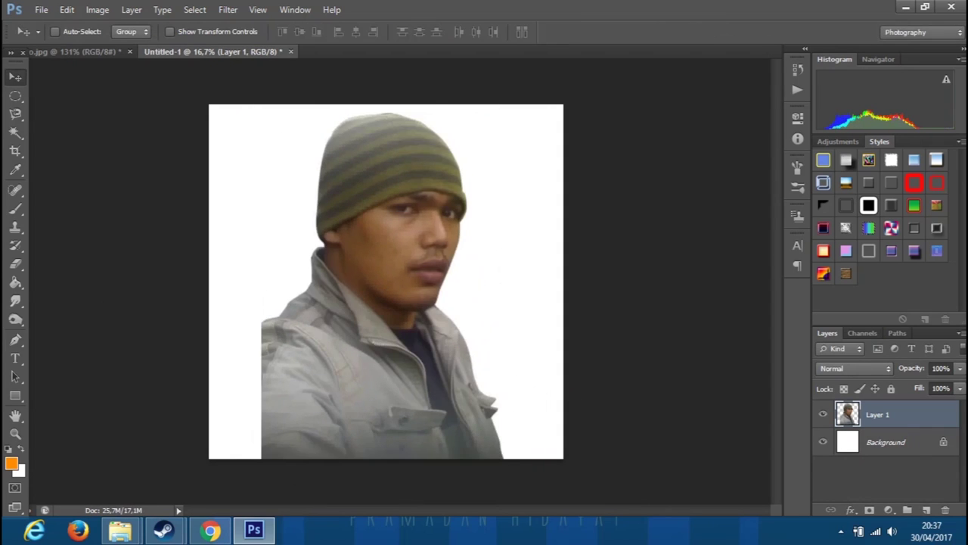
drag(379, 261, 382, 261)
click(98, 9)
Apply Levels with input values 20, 1.31 and 203.
key(ctrl+l)
text(203)
key(shift+Tab)
text(1,31)
key(shift+Tab)
text(20)
key(Tab)
key(Return)
Set Shadows/Highlights to Amount 52, Tonal Width 45, Radius 120, Midtone Contrast +16.
click(97, 9)
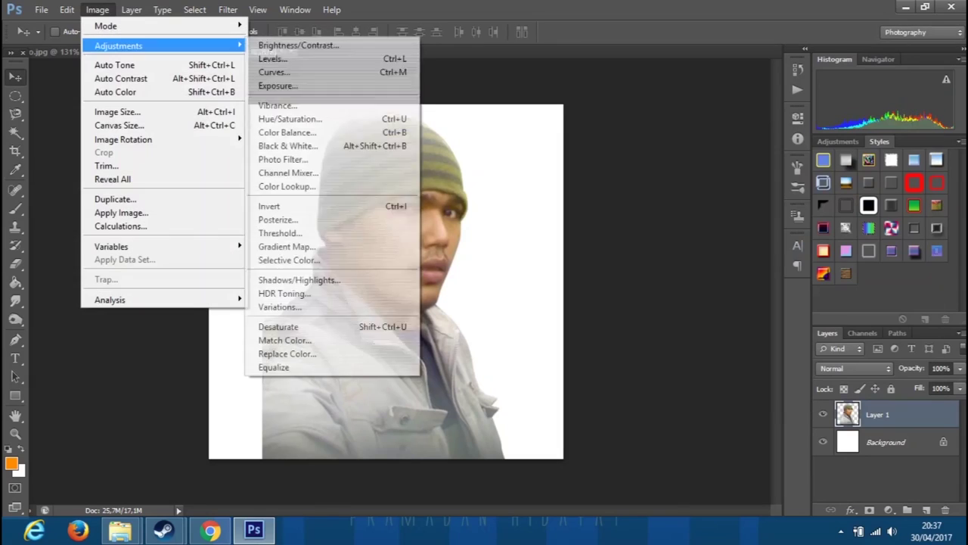
key(Return)
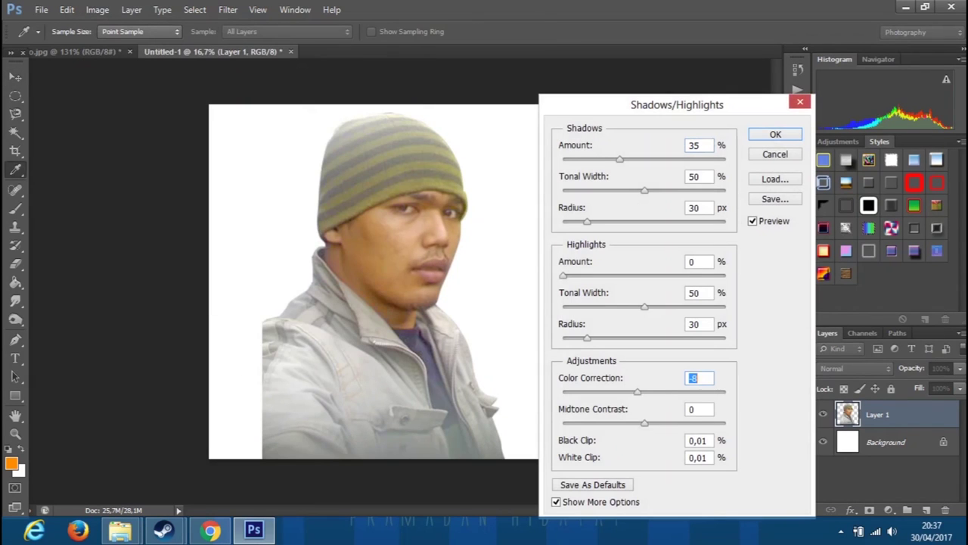
key(Tab)
text(16)
key(shift+Tab)
key(shift+Tab)
key(shift+Tab)
text(45)
key(shift+Tab)
text(52)
key(Tab)
key(Tab)
text(120)
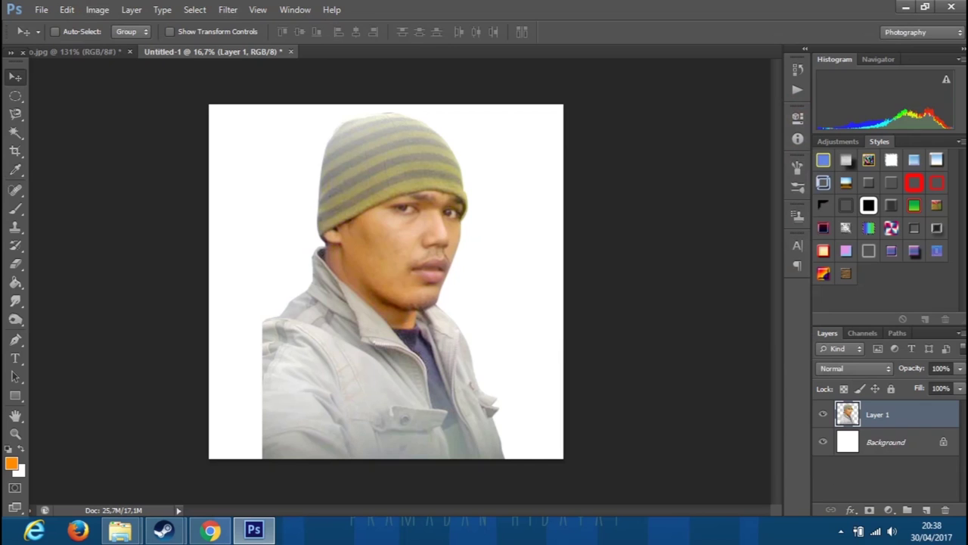
Duplicate the figure layer, blend it in Linear Light and apply a High Pass filter.
key(ctrl+j)
key(ctrl+j)
click(855, 368)
click(855, 233)
click(228, 9)
click(432, 272)
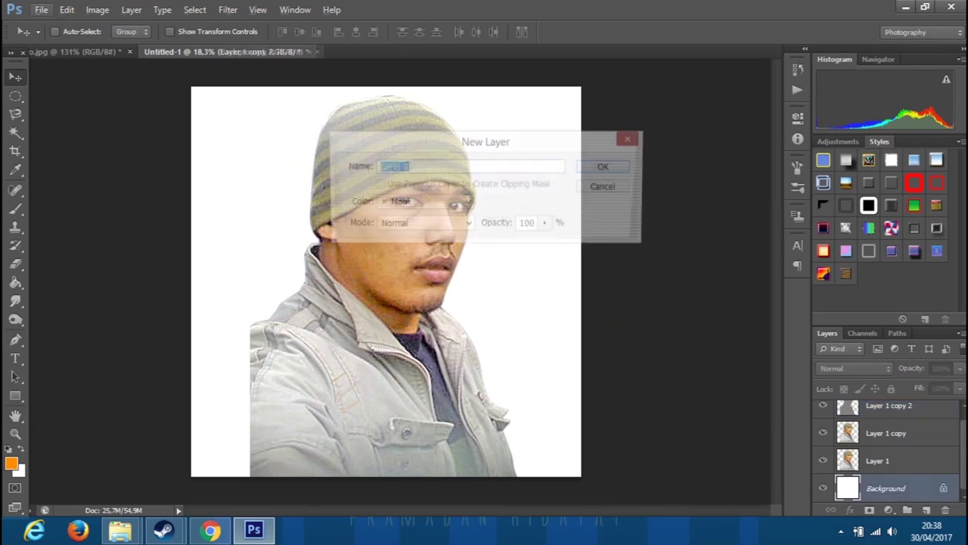
Fill the bottom layer with a near-black colour.
key(g)
click(12, 464)
click(811, 330)
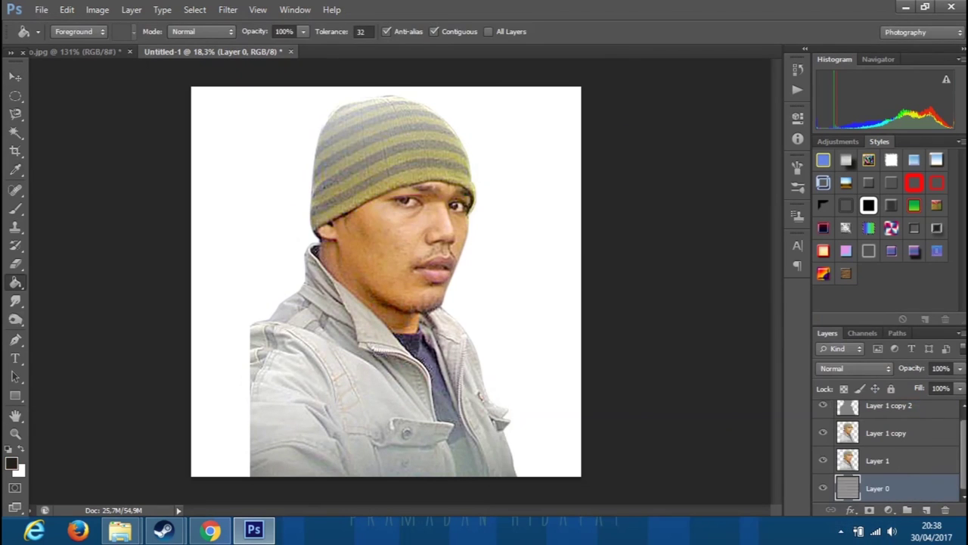
click(227, 151)
Delete Layer 1 copy 2, hide Layer 1 and rename it ORI, keeping Layer 1 copy active.
key(v)
click(886, 433)
drag(889, 406, 945, 510)
click(823, 442)
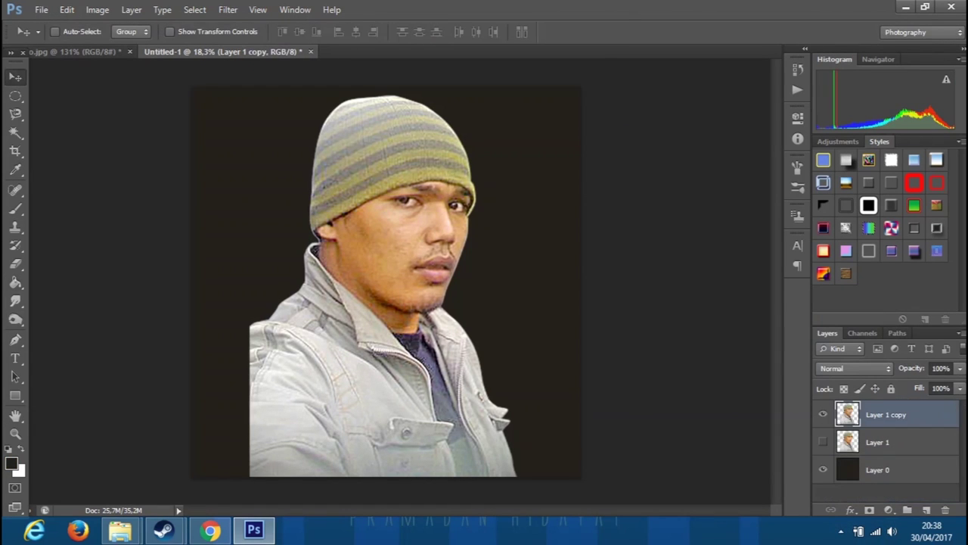
double_click(878, 442)
click(886, 415)
scroll(386, 280, up, 5)
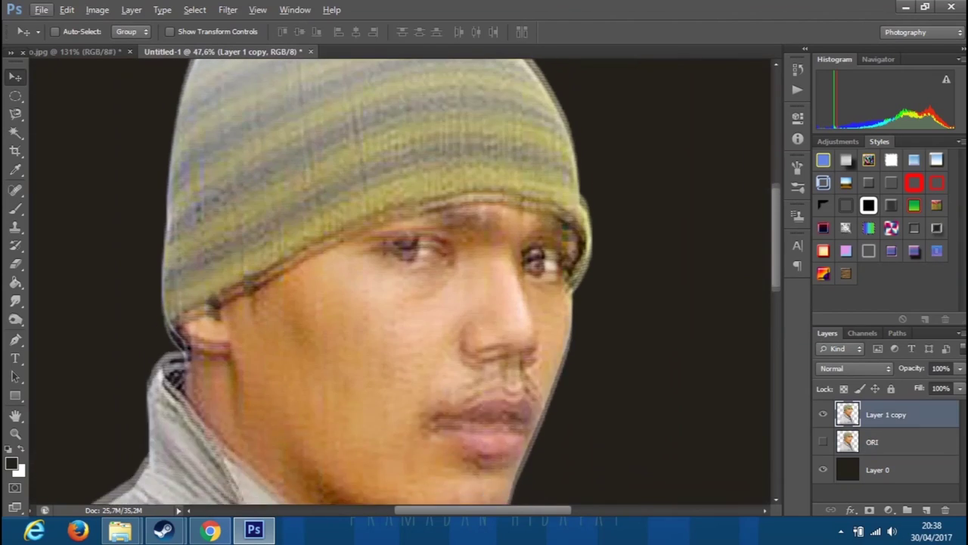
Trace a pen path around the striped beanie's brim, top and sides.
key(p)
scroll(385, 280, down, 1)
scroll(171, 328, up, 1)
click(171, 327)
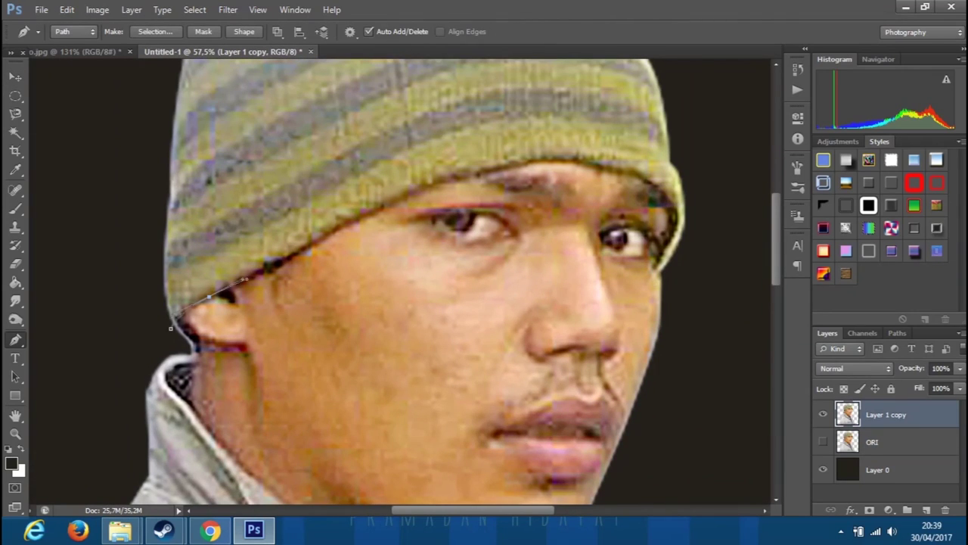
drag(324, 237, 342, 227)
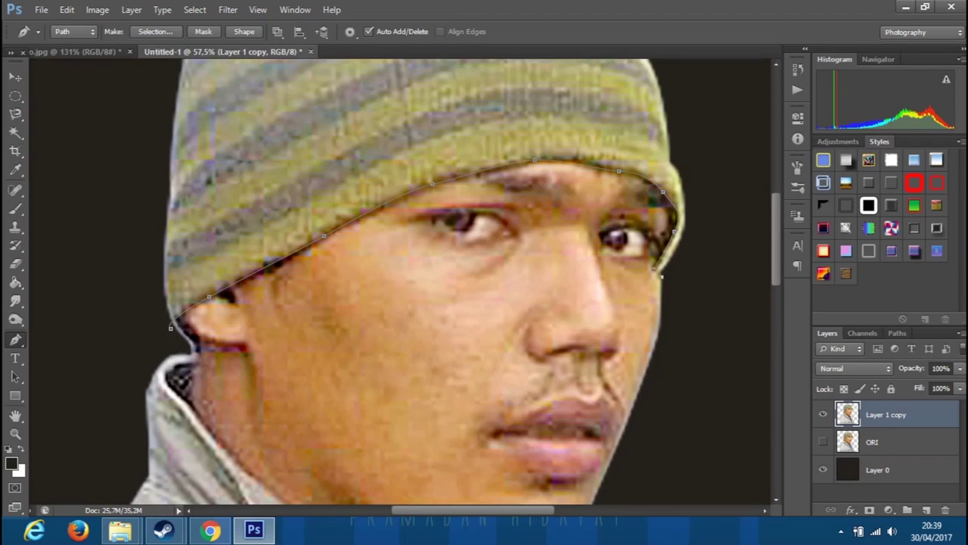
scroll(662, 276, down, 2)
drag(714, 310, 726, 227)
drag(694, 144, 666, 129)
drag(466, 107, 439, 136)
click(386, 276)
click(400, 362)
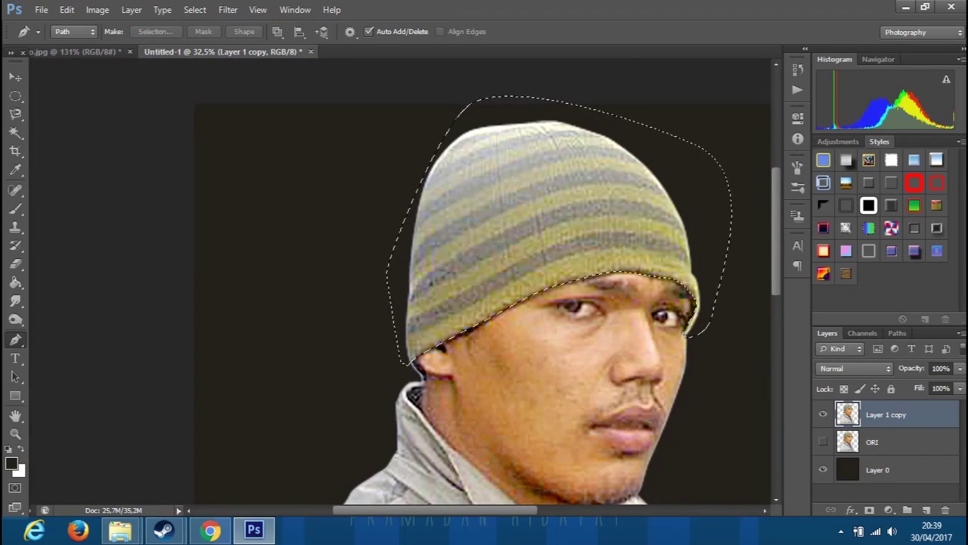
Put the beanie on a new layer named topi and return to the portrait layer.
key(ctrl+shift+alt+n)
key(Return)
scroll(539, 281, up, 1)
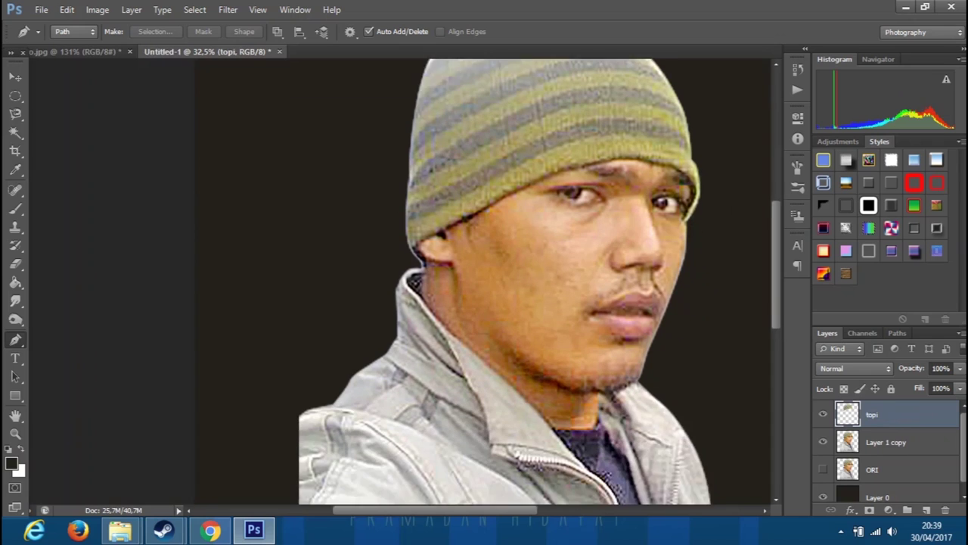
click(886, 442)
Pen-trace the face outline from the ear, along the jaw and neck, up to the cap edge.
scroll(393, 258, up, 2)
click(359, 280)
drag(377, 303, 394, 308)
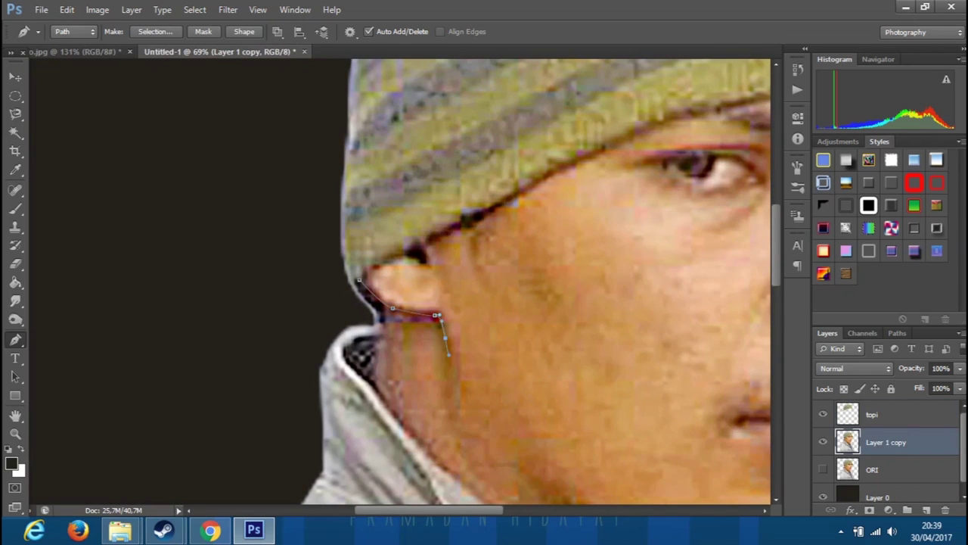
scroll(502, 282, down, 3)
drag(559, 408, 619, 458)
scroll(681, 469, down, 3)
scroll(529, 378, down, 2)
scroll(454, 318, up, 5)
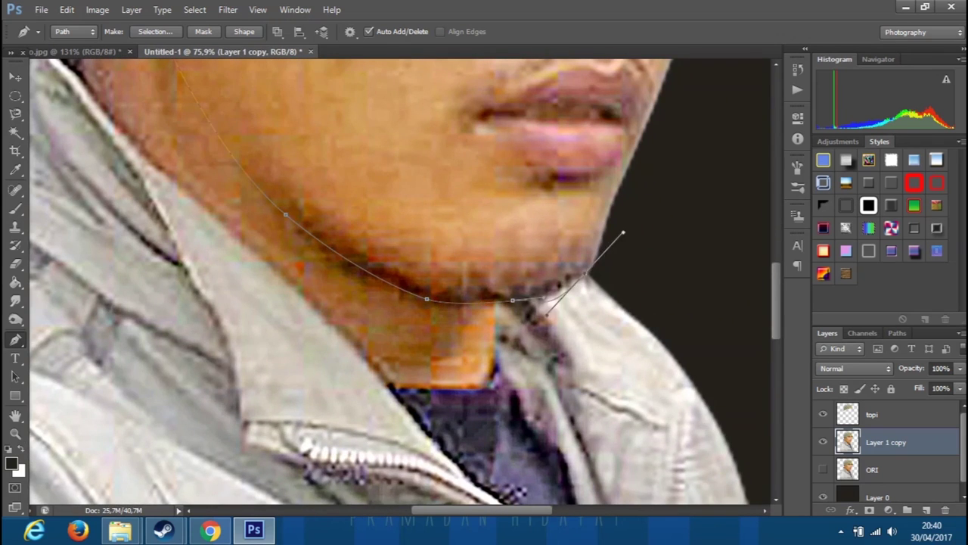
scroll(529, 302, down, 3)
scroll(651, 221, up, 4)
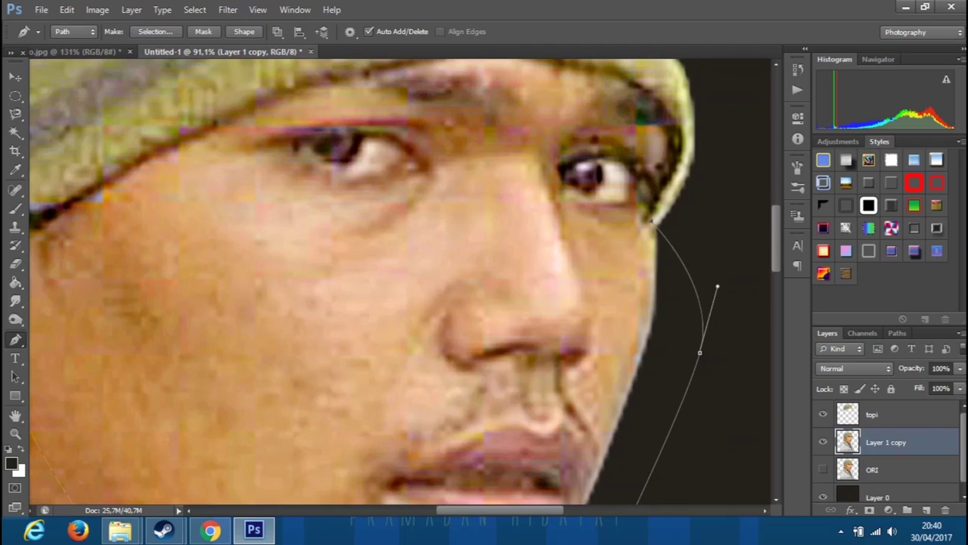
scroll(401, 280, up, 3)
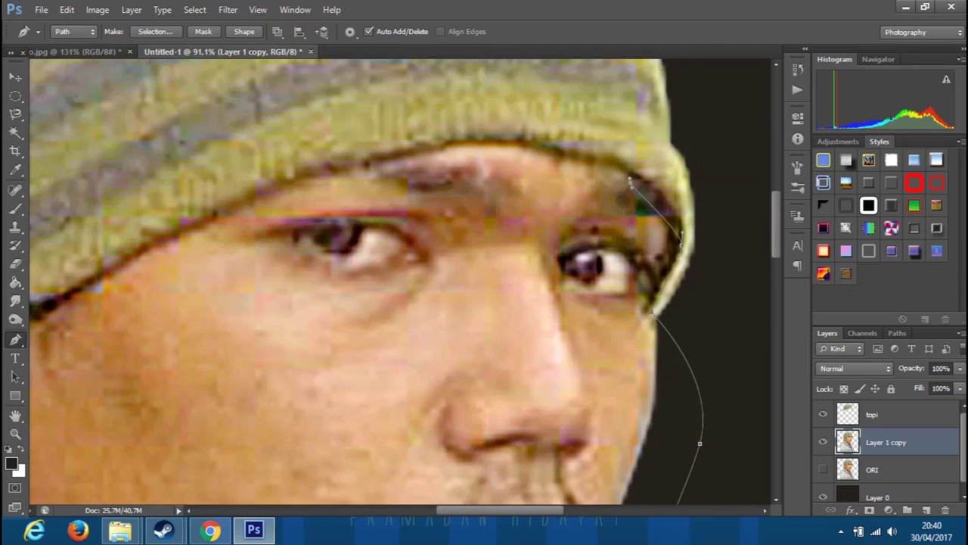
scroll(393, 303, down, 2)
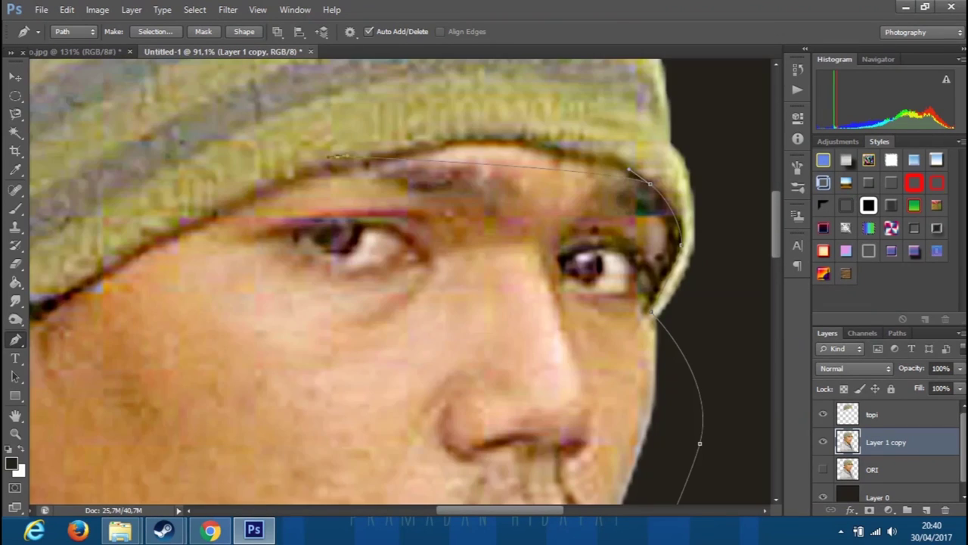
scroll(393, 303, down, 2)
scroll(394, 333, up, 1)
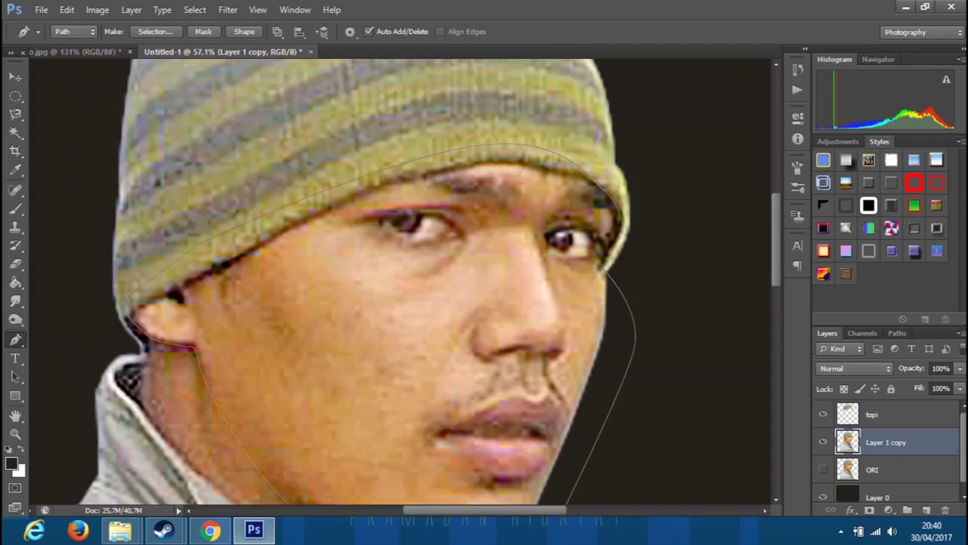
Load the face outline as a selection and copy it to a new layer named muka.
key(ctrl+Return)
double_click(886, 442)
text(muka)
key(Return)
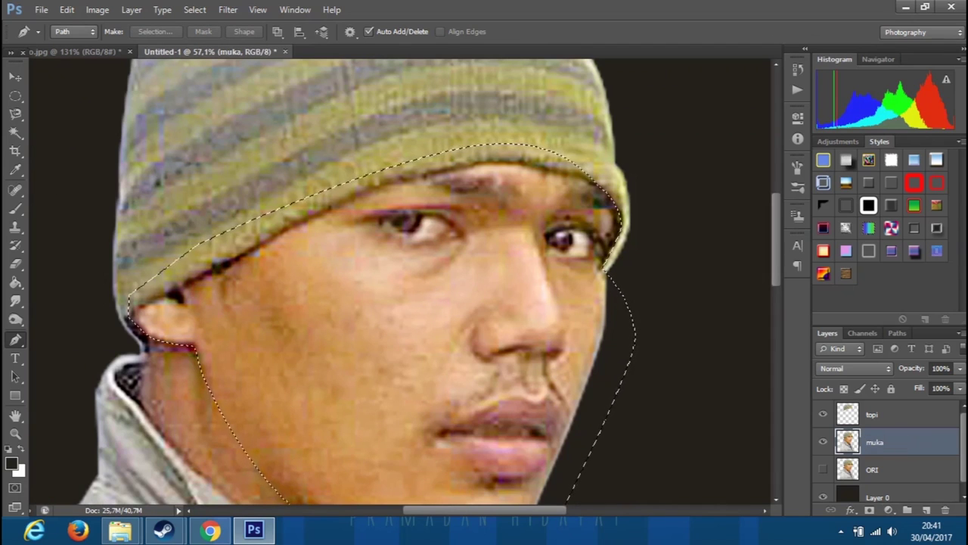
key(ctrl+j)
double_click(878, 442)
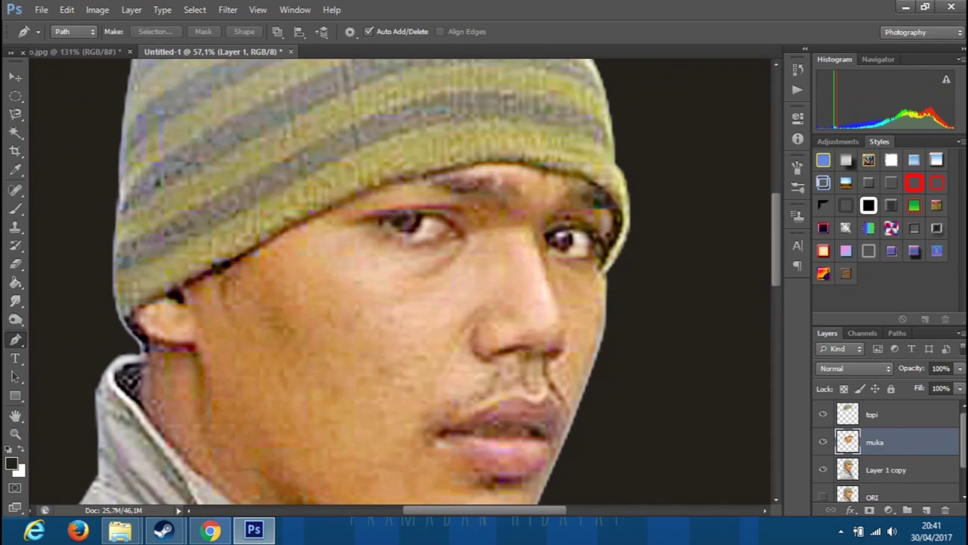
scroll(401, 280, down, 3)
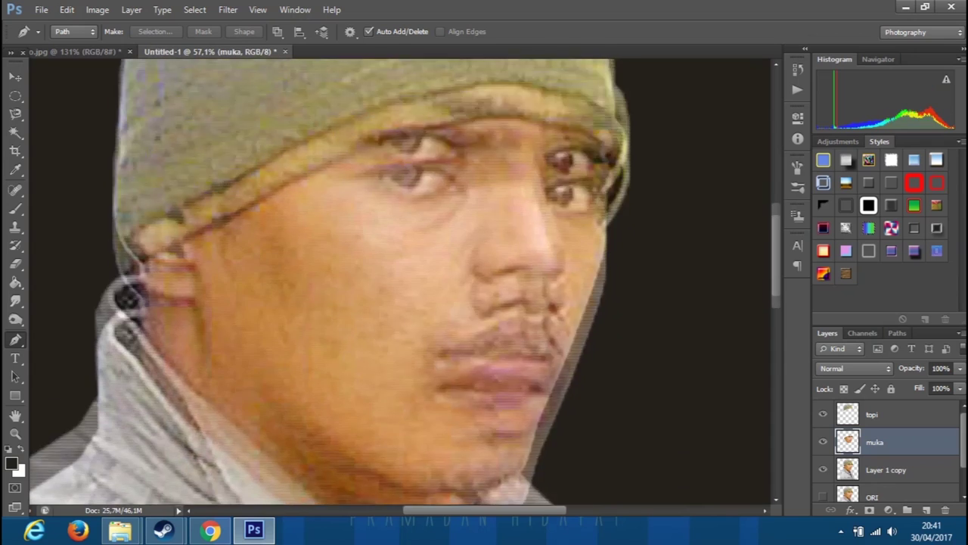
key(alt+bracketleft)
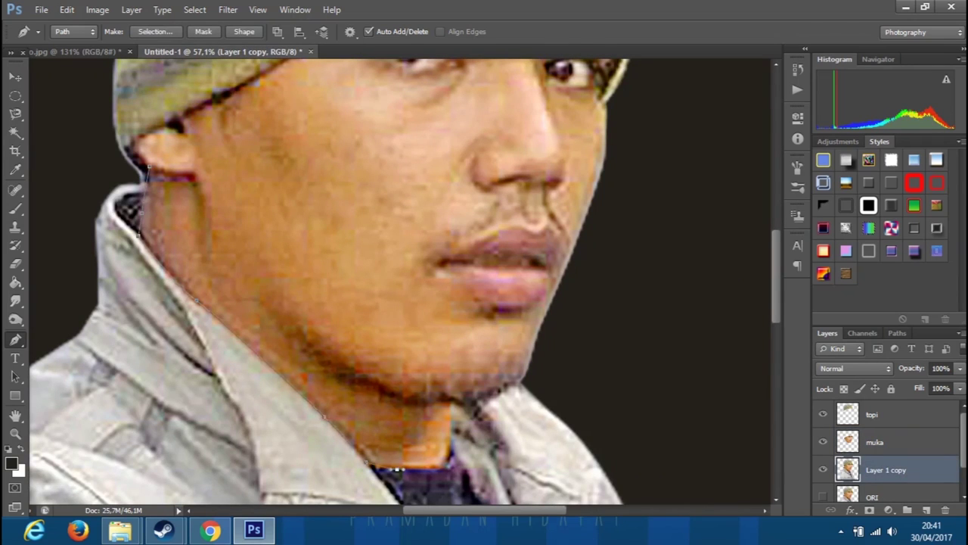
Outline the neck along the jaw and copy it to a new layer.
click(407, 402)
drag(318, 351, 284, 326)
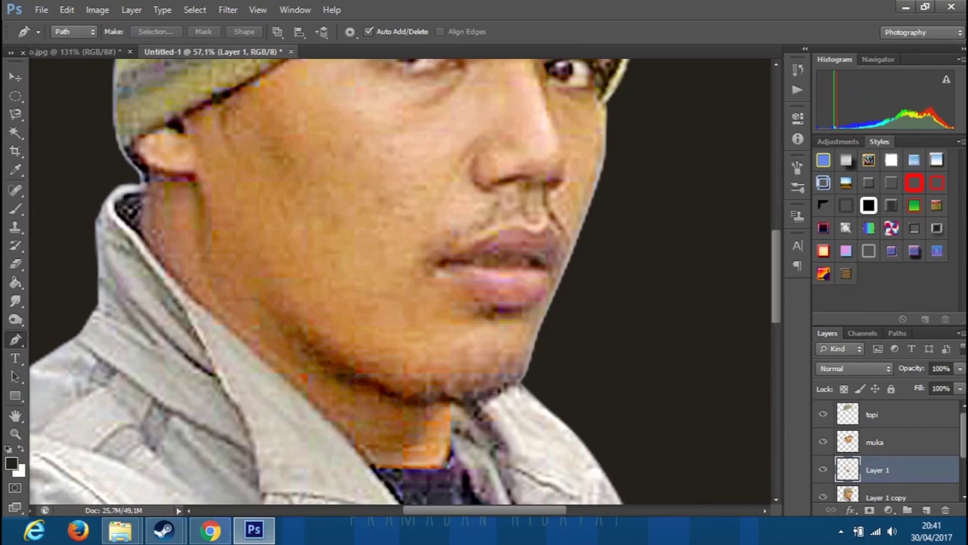
double_click(931, 470)
key(Escape)
Rename the neck layer leher and move back to the muka face layer.
double_click(878, 470)
text(leher)
key(Return)
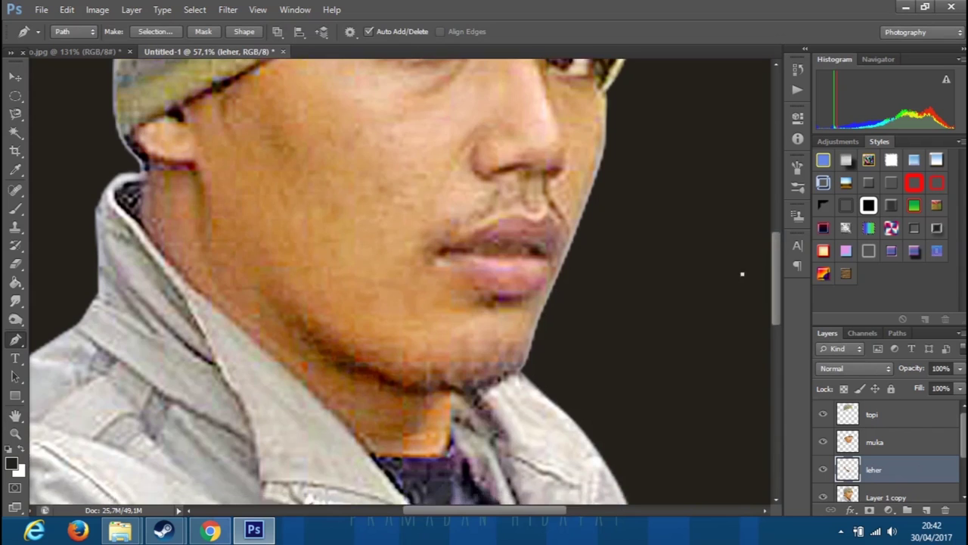
scroll(742, 274, down, 3)
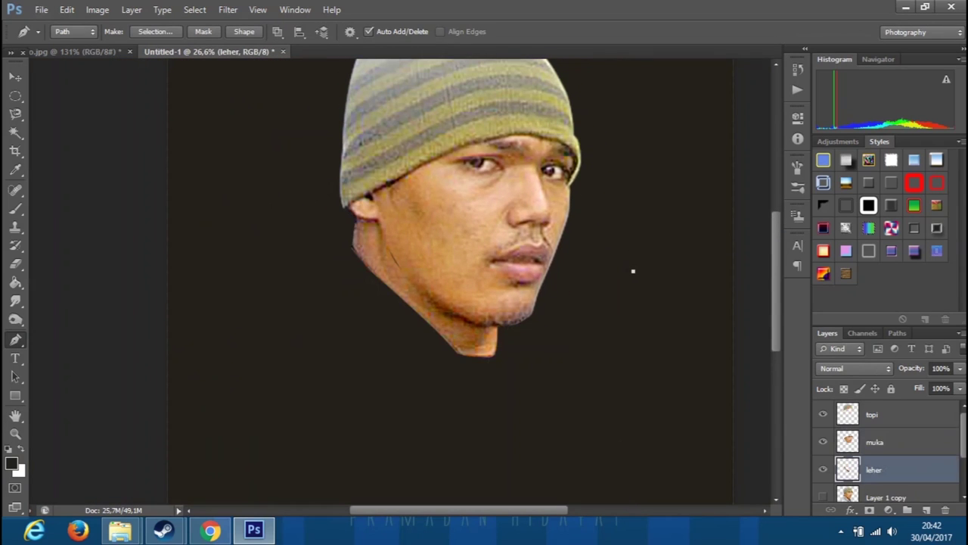
key(alt+bracketright)
scroll(476, 151, up, 5)
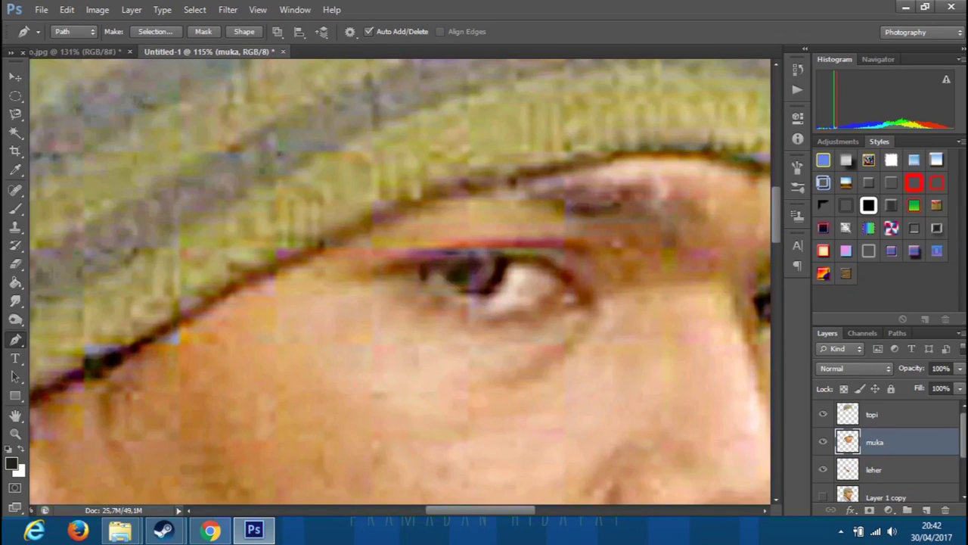
Add an empty layer, return to muka and start pen-tracing the left eye's upper lid.
scroll(528, 303, down, 4)
key(ctrl+shift+alt+n)
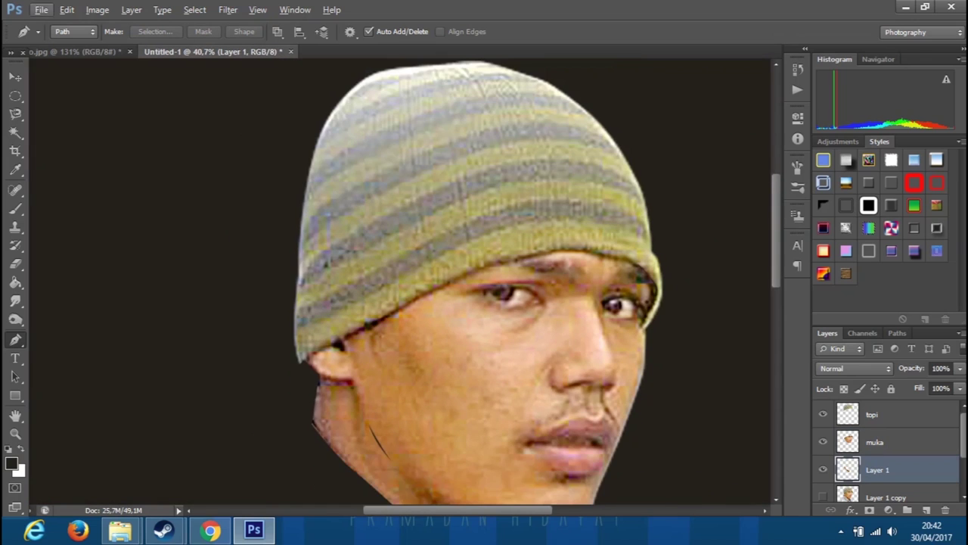
key(alt+bracketright)
scroll(567, 286, up, 5)
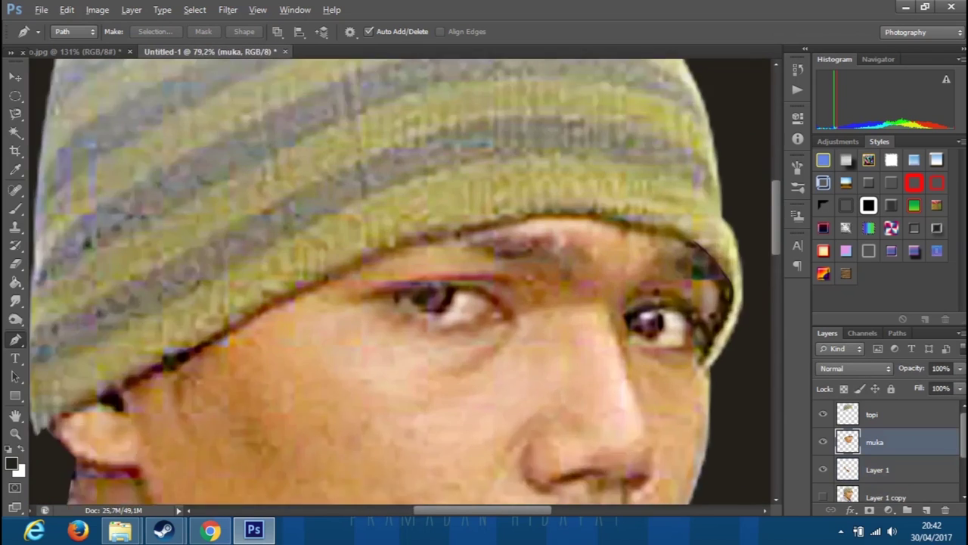
click(284, 296)
drag(369, 286, 402, 286)
Close the eye outline at its corner and copy the selection onto its own layer.
scroll(471, 342, down, 2)
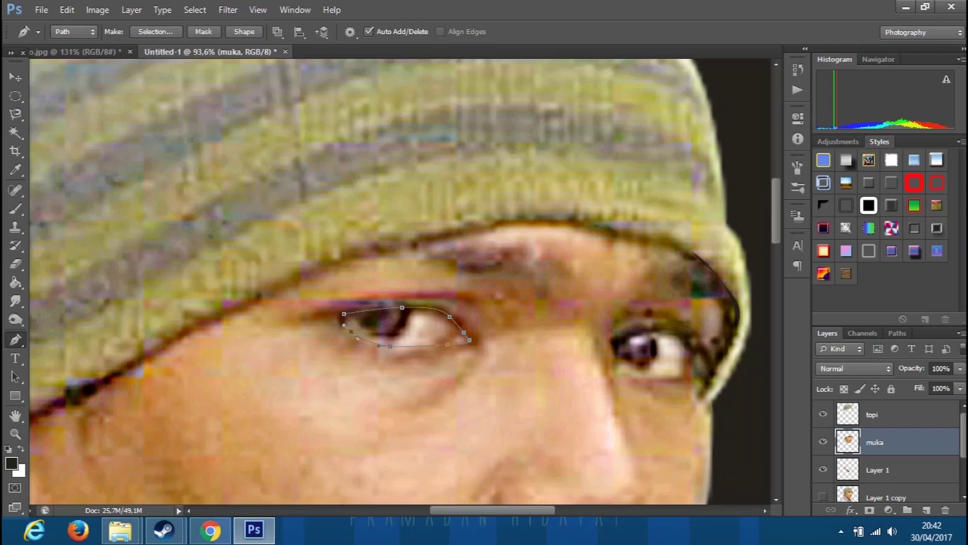
scroll(401, 279, right, 5)
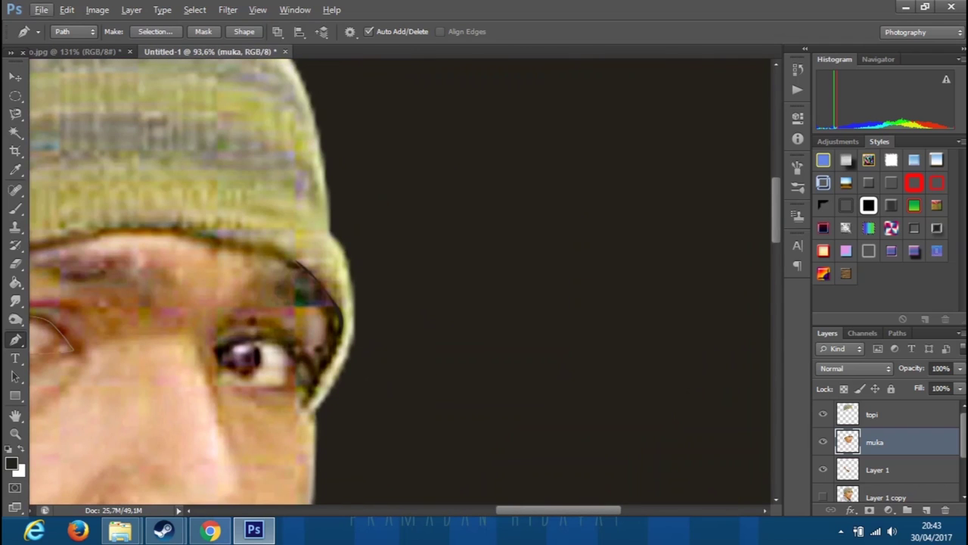
click(288, 377)
scroll(401, 280, down, 2)
scroll(401, 280, down, 2)
scroll(401, 280, down, 2)
key(ctrl+shift+alt+n)
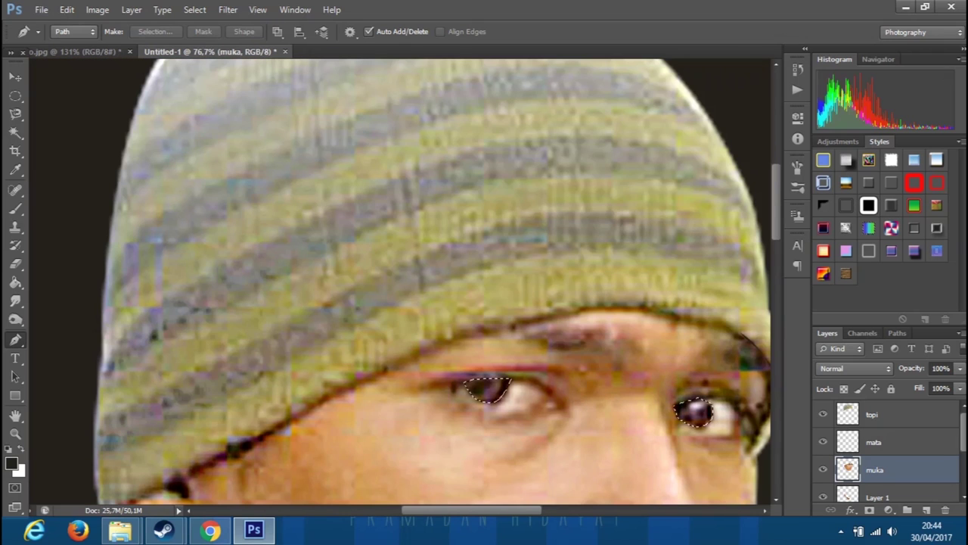
key(ctrl+j)
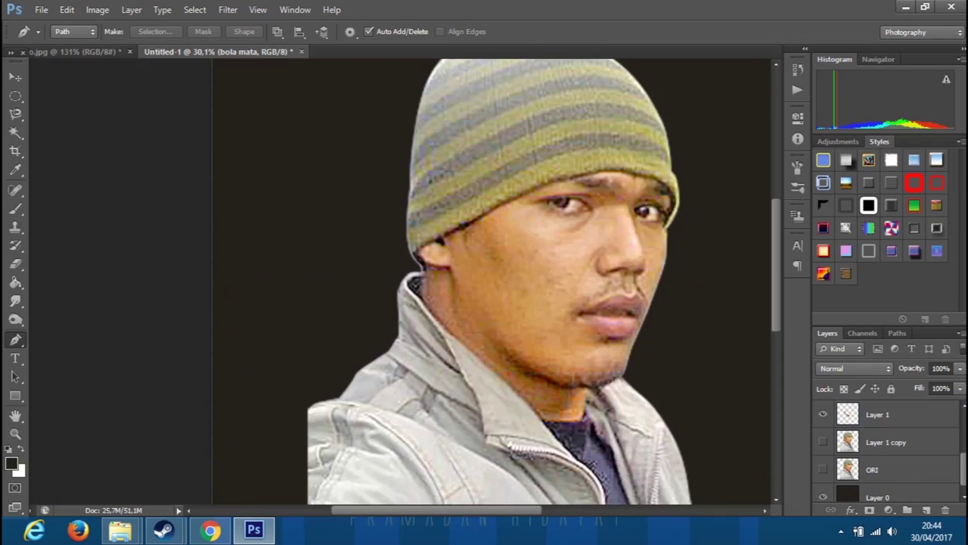
Make Layer 1 copy active and bring the gray jacket into view for tracing.
click(872, 470)
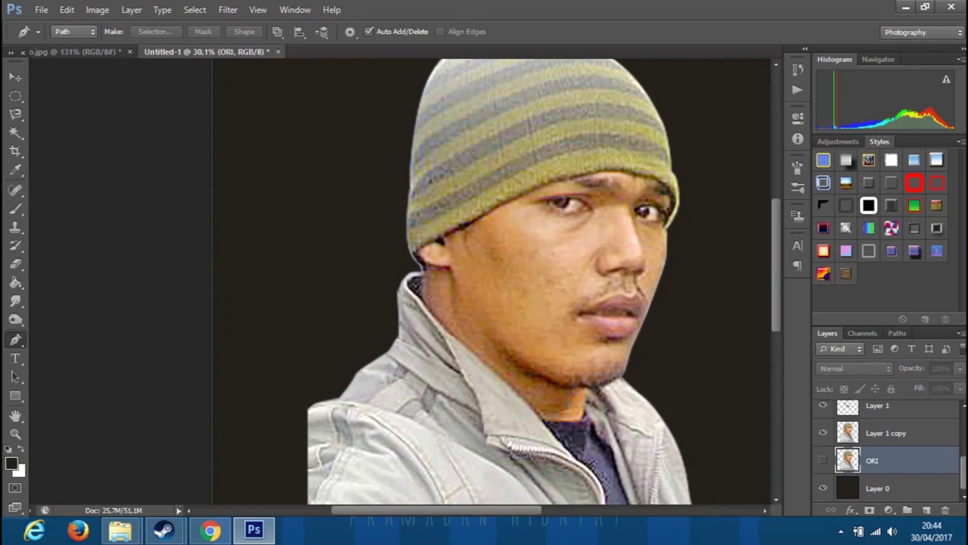
click(885, 433)
scroll(530, 302, up, 5)
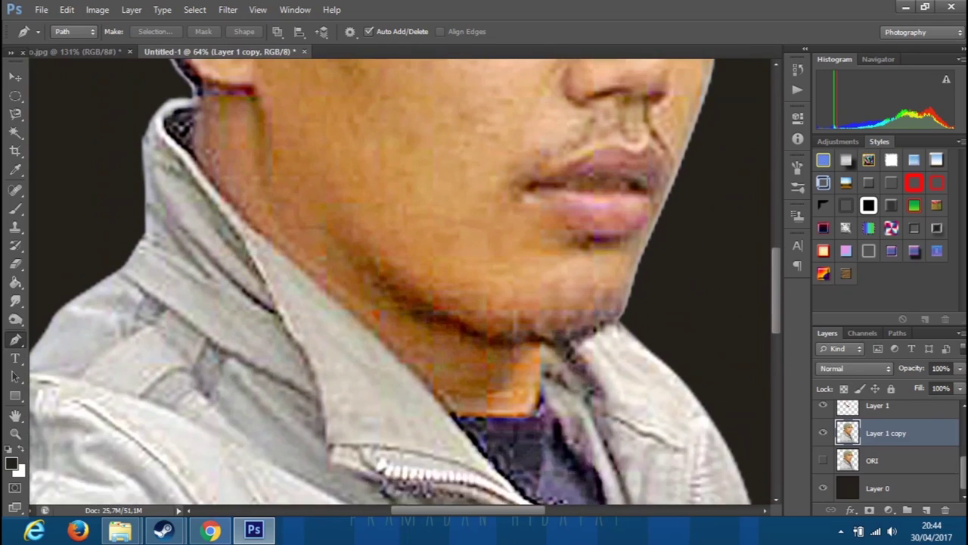
scroll(378, 287, down, 2)
scroll(379, 287, down, 2)
scroll(378, 288, down, 2)
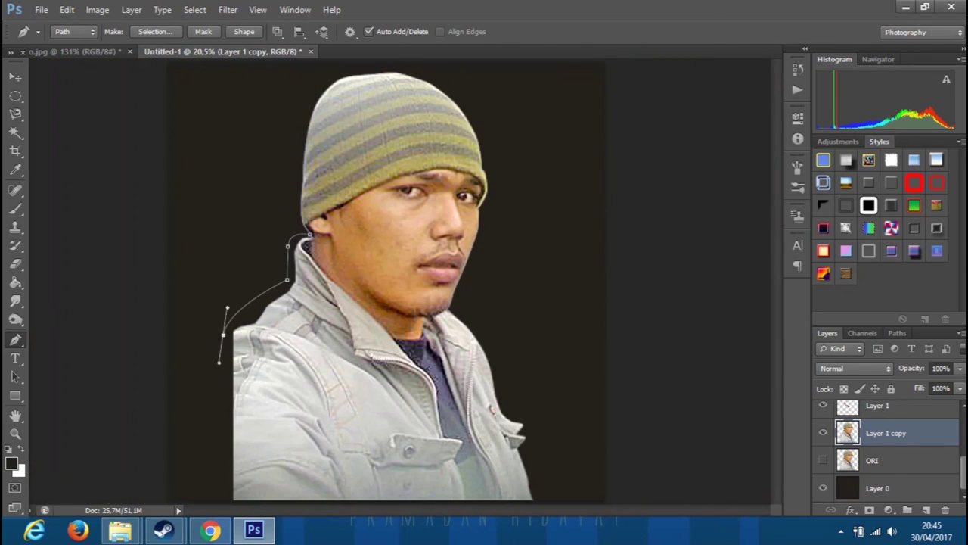
scroll(463, 213, down, 2)
scroll(463, 214, up, 3)
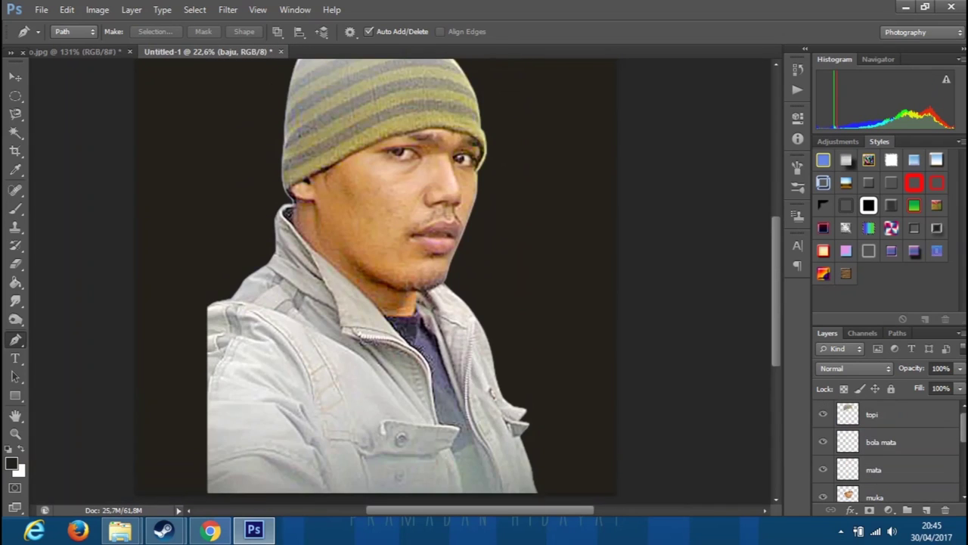
scroll(885, 454, down, 3)
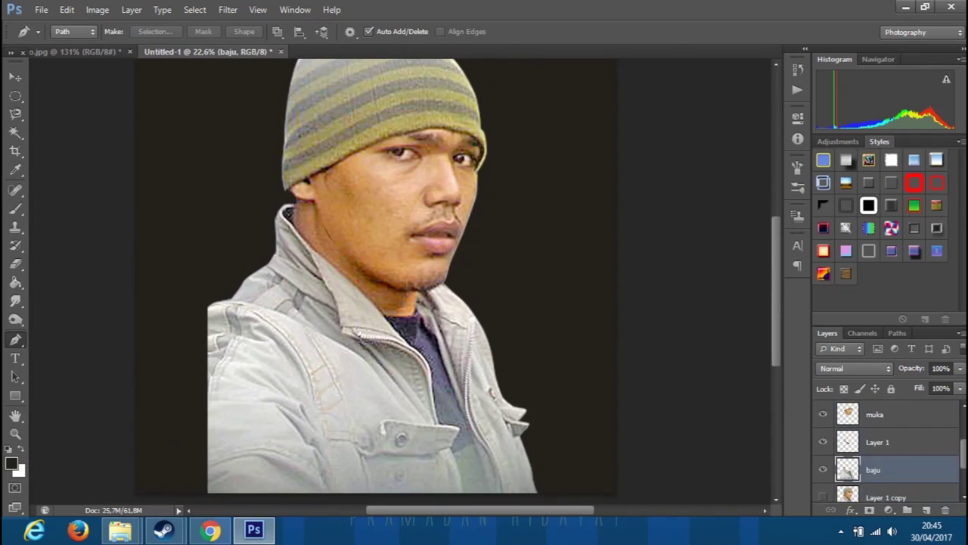
Scale Layer 1 and baju together to 46.62% and place them under the chin.
ctrl+click(878, 442)
key(ctrl+t)
drag(207, 492, 384, 333)
drag(485, 248, 384, 280)
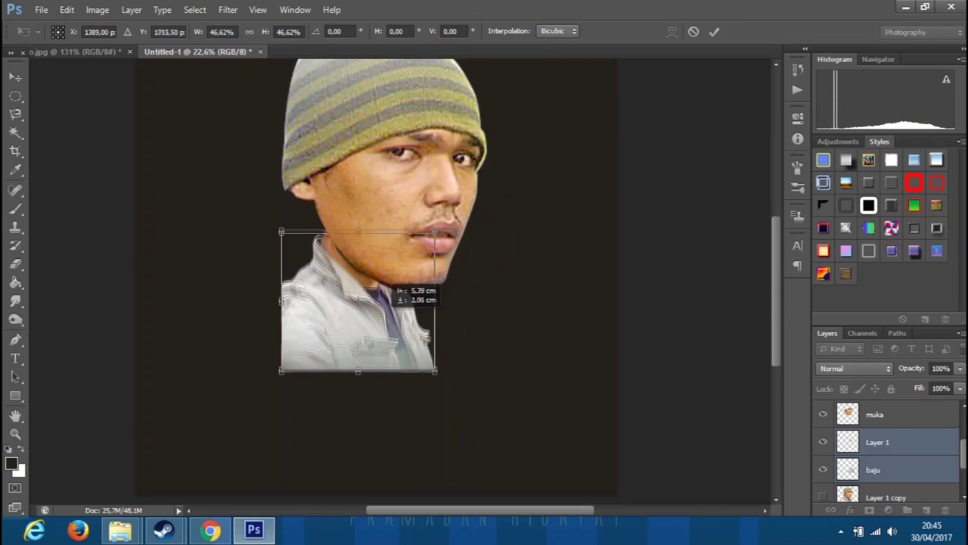
key(Down)
key(Down)
key(Down)
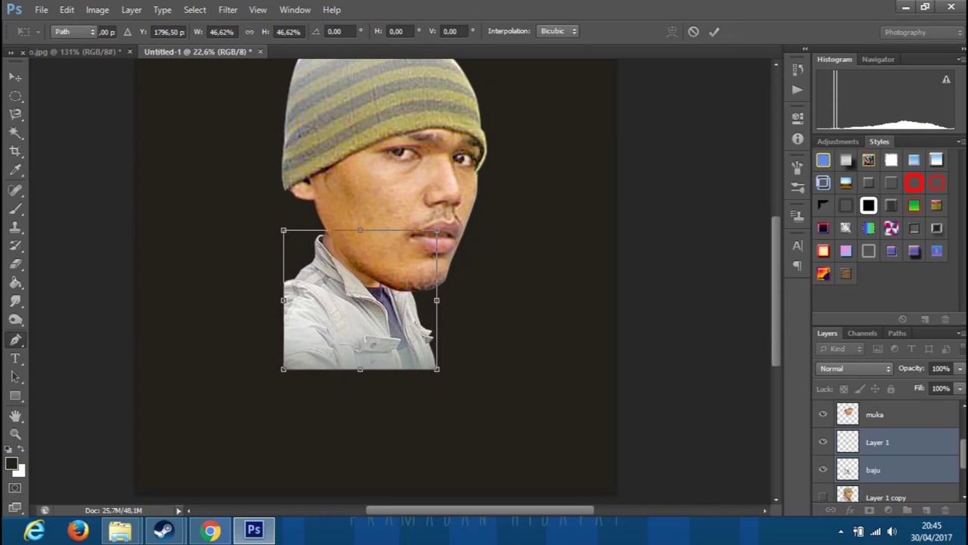
key(Return)
Merge Layer 1 into baju, select all layers, then select the mata layer.
scroll(386, 280, down, 2)
key(ctrl+e)
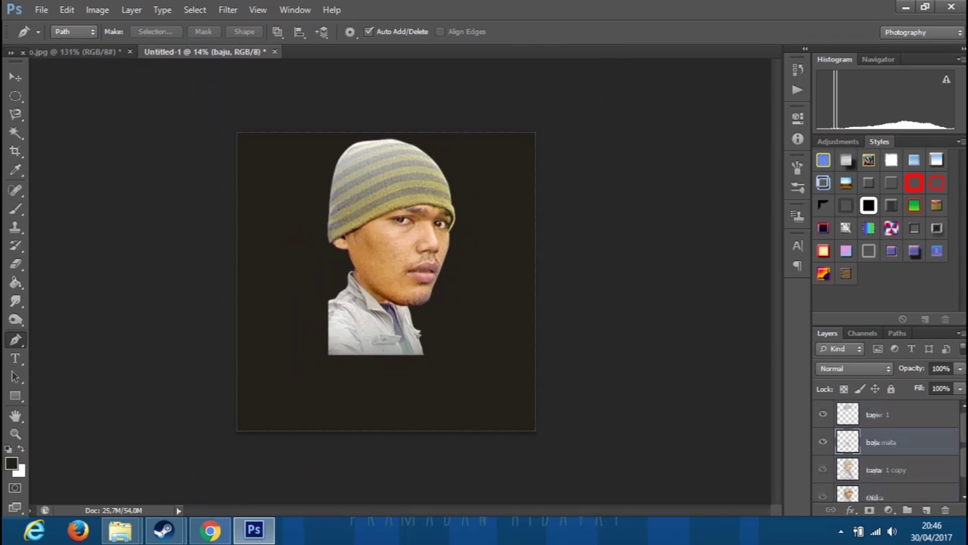
key(ctrl+alt+a)
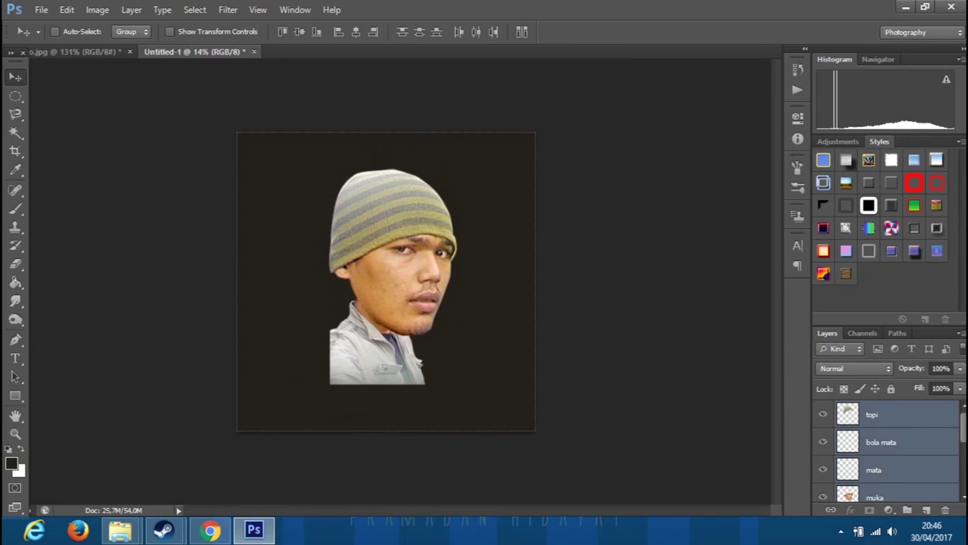
scroll(427, 280, up, 5)
scroll(578, 252, up, 2)
click(874, 469)
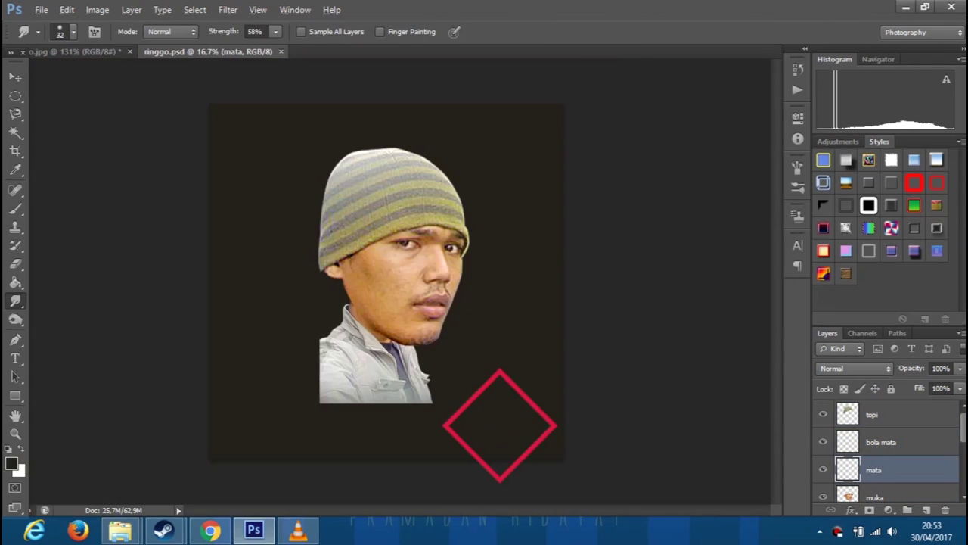
scroll(497, 423, up, 3)
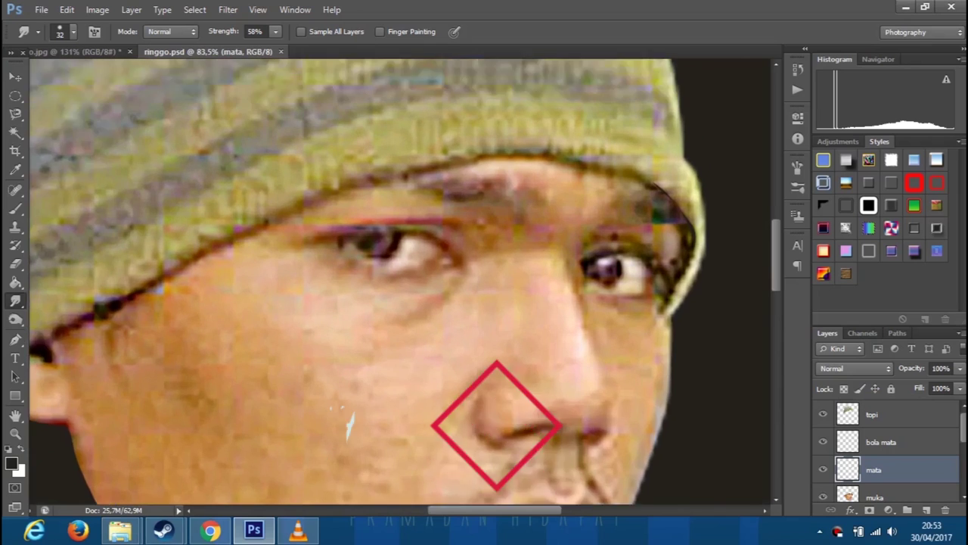
Duplicate mata and smudge both eye whites into smooth, sharp-cornered shapes.
scroll(497, 422, up, 2)
key(ctrl+j)
scroll(454, 235, up, 3)
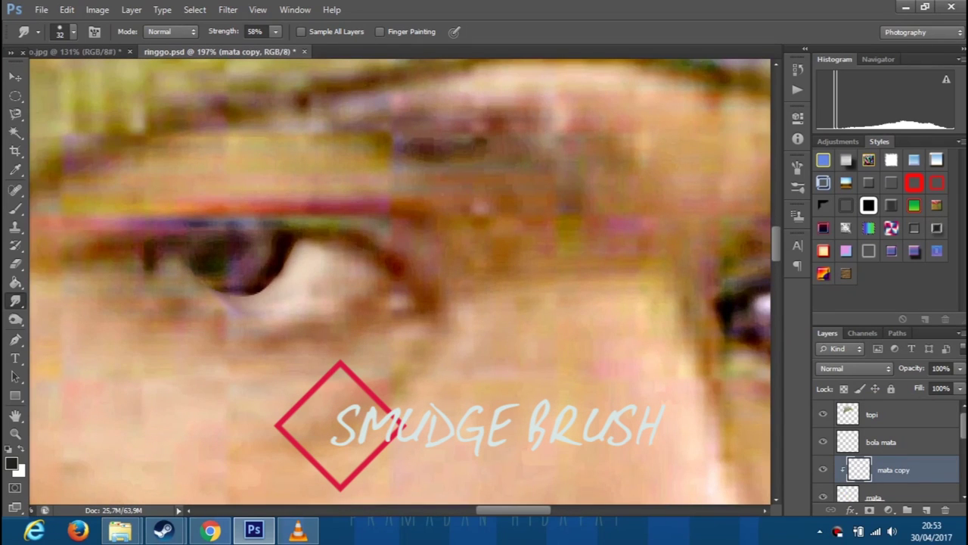
mouse_move(243, 295)
mouse_down()
mouse_move(306, 299)
mouse_move(405, 284)
mouse_up()
drag(303, 250, 405, 288)
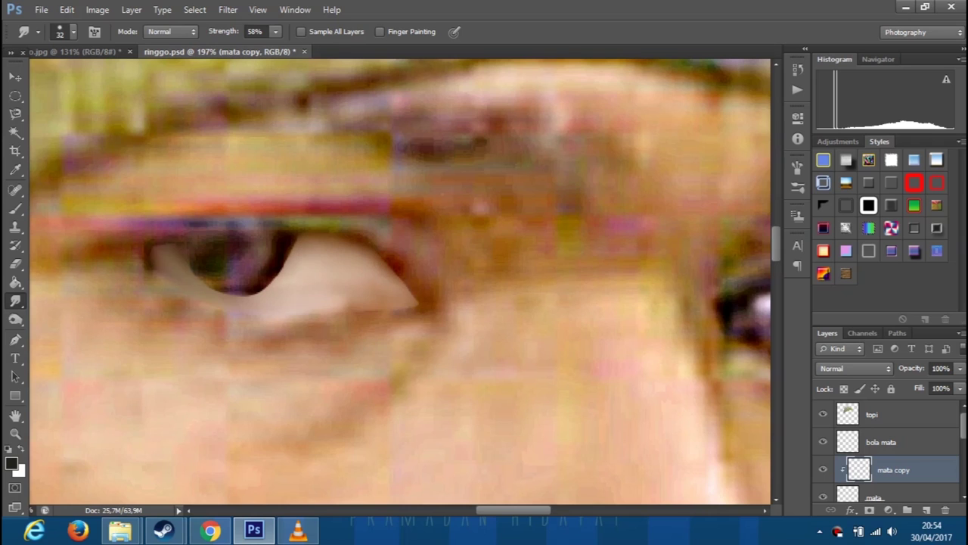
drag(341, 299, 415, 304)
scroll(424, 303, right, 5)
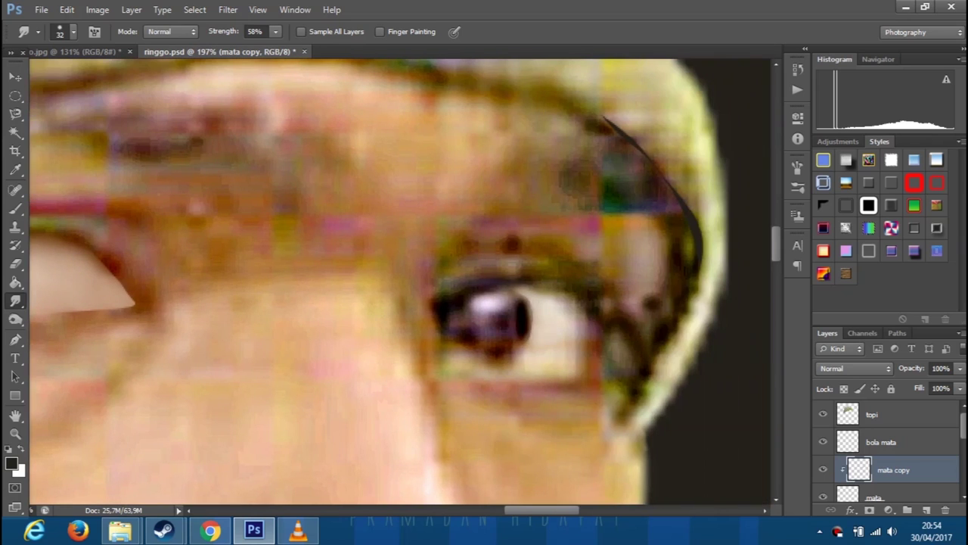
drag(544, 295, 586, 325)
mouse_move(462, 359)
mouse_down()
mouse_move(545, 332)
mouse_move(583, 364)
mouse_up()
Duplicate bola mata and smudge both irises dark and smooth.
click(882, 442)
key(ctrl+j)
mouse_move(522, 291)
mouse_down()
mouse_move(477, 322)
mouse_move(522, 306)
mouse_up()
scroll(401, 280, left, 4)
drag(129, 250, 212, 257)
drag(136, 273, 193, 283)
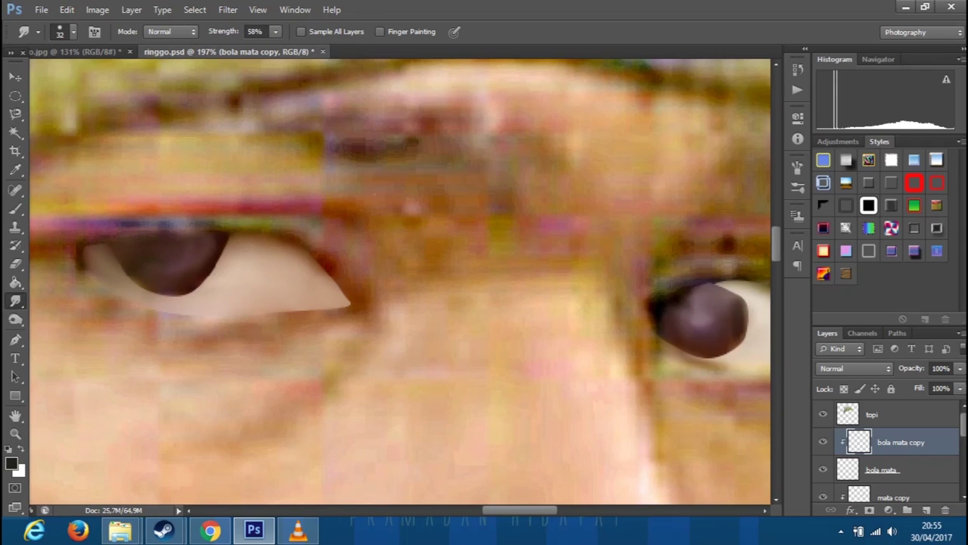
scroll(885, 454, down, 2)
click(895, 469)
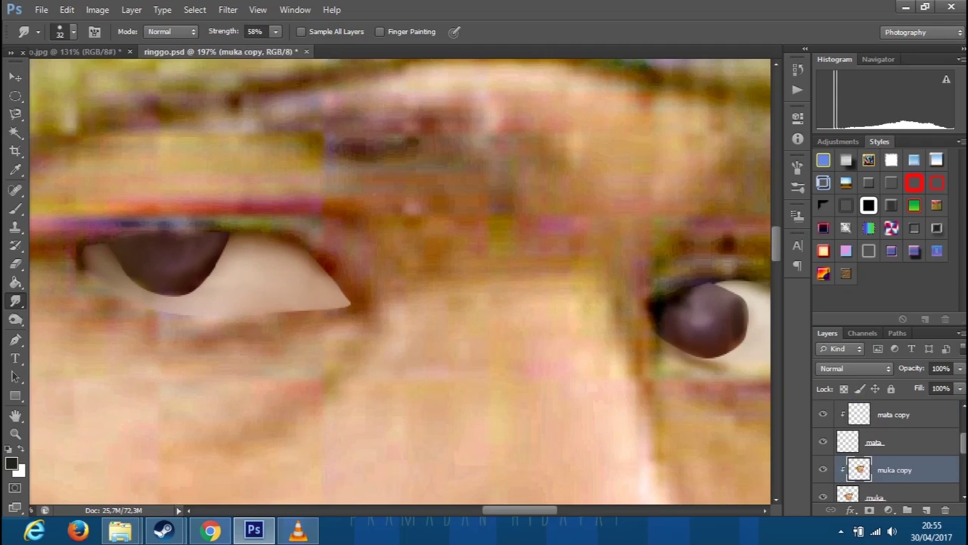
Smudge the left eye's eyeliner, outer corner, under-eye skin and lower crease.
scroll(560, 344, down, 2)
scroll(413, 308, up, 3)
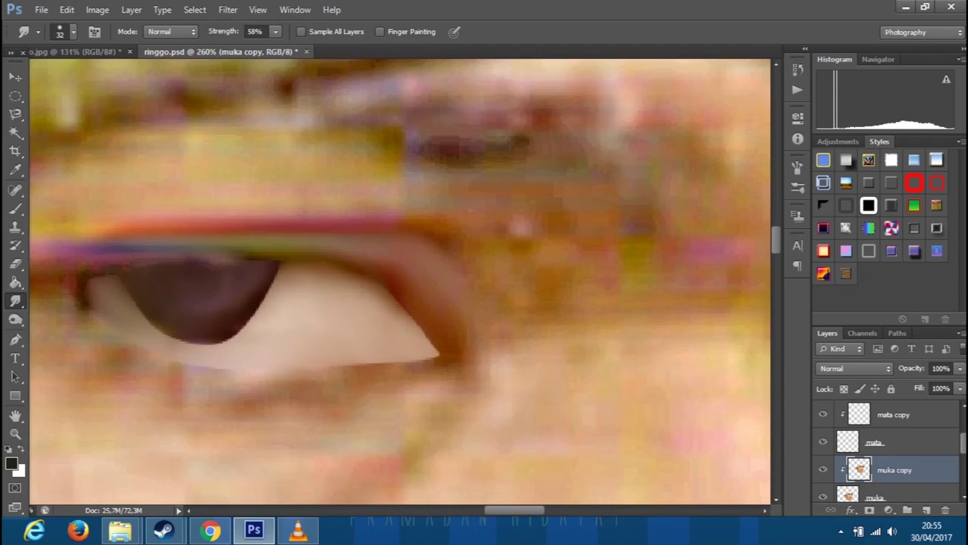
scroll(205, 321, down, 2)
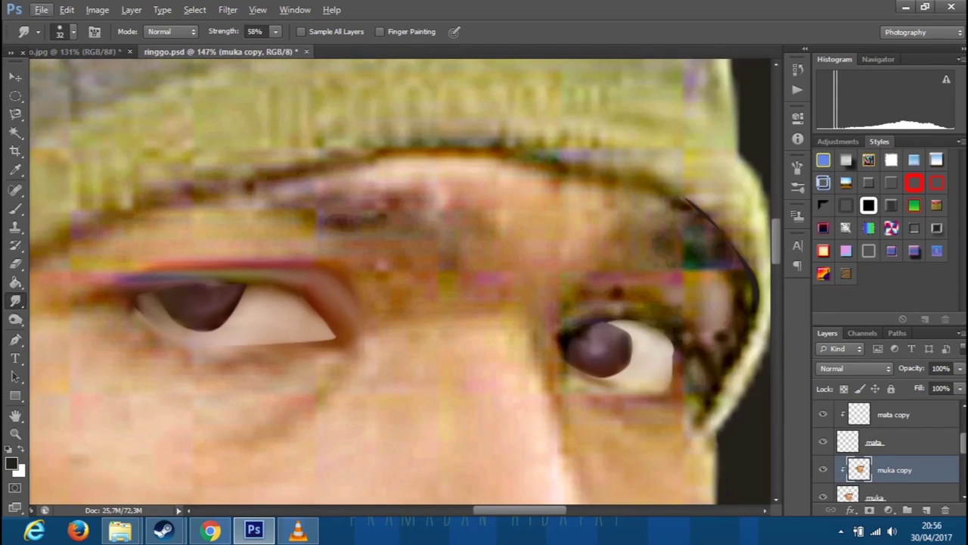
drag(128, 281, 59, 306)
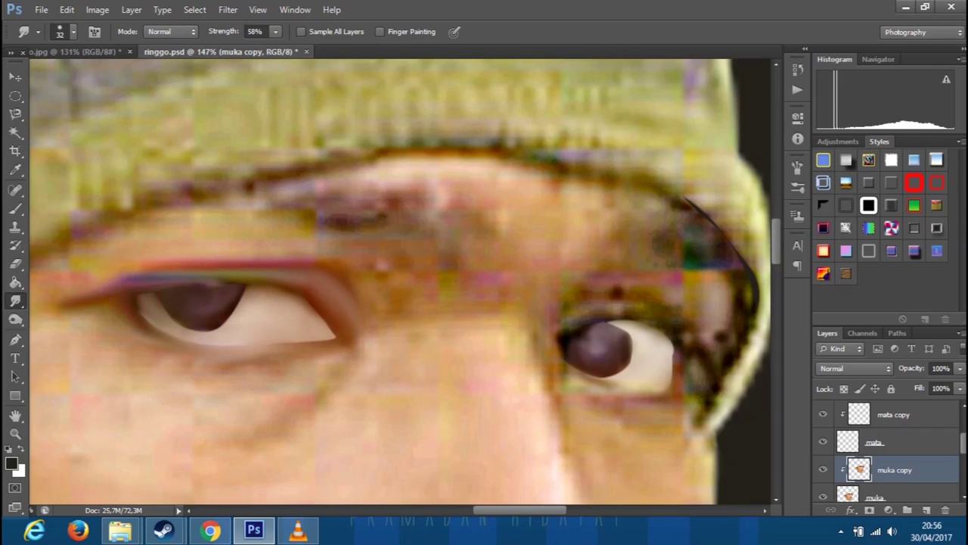
mouse_move(364, 348)
mouse_down()
mouse_move(370, 280)
mouse_move(224, 252)
mouse_up()
drag(378, 276, 333, 253)
mouse_move(390, 322)
mouse_down()
mouse_move(341, 374)
mouse_move(204, 435)
mouse_up()
drag(299, 374, 249, 373)
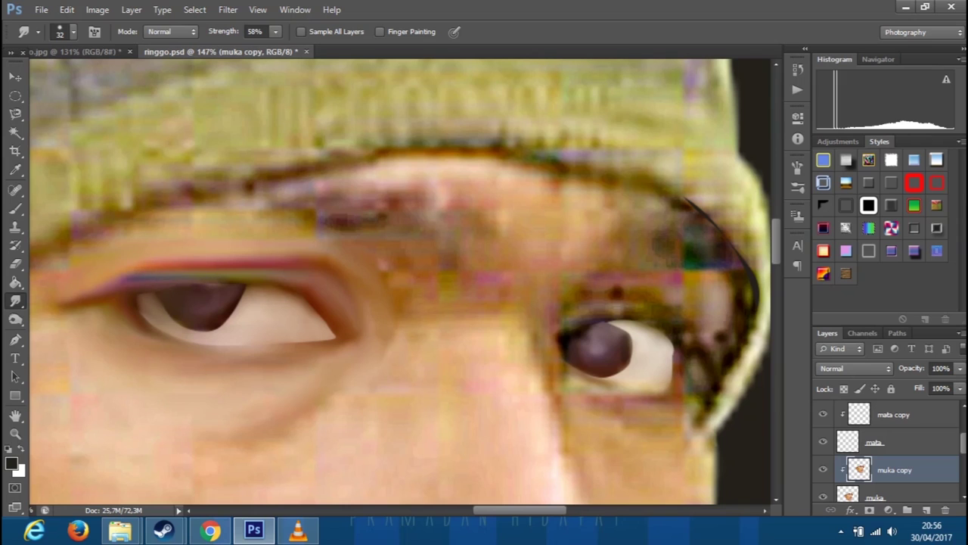
Smudge the right eye's lower lid, upper crease, corners and under-eye skin.
scroll(711, 373, up, 3)
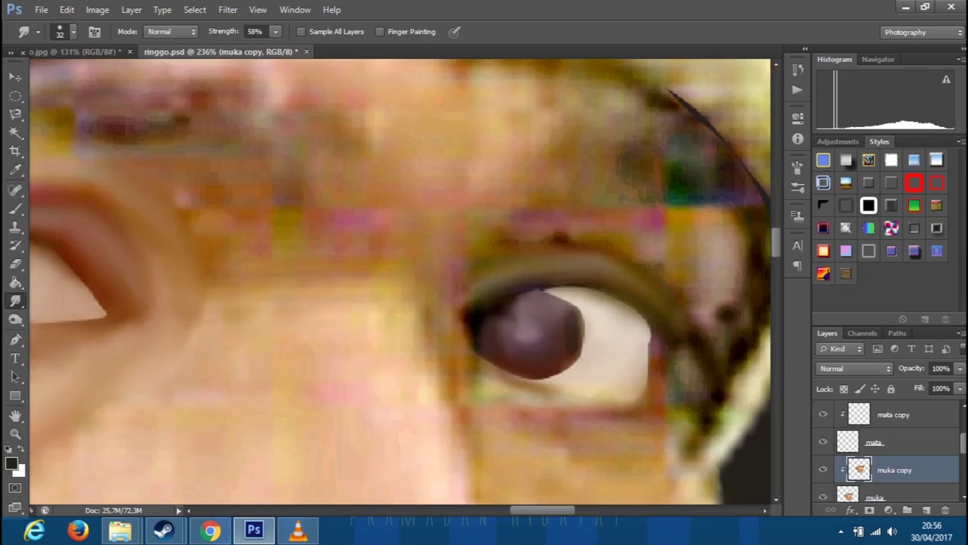
drag(651, 401, 579, 409)
mouse_move(465, 318)
mouse_down()
mouse_move(636, 265)
mouse_move(485, 265)
mouse_up()
drag(454, 378, 507, 432)
drag(499, 227, 545, 211)
mouse_move(658, 242)
mouse_down()
mouse_move(711, 287)
mouse_move(749, 386)
mouse_move(605, 446)
mouse_up()
scroll(401, 280, down, 3)
Soften the skin near the right hairline and the brow above the left eye.
scroll(401, 280, up, 2)
drag(704, 170, 749, 242)
scroll(401, 280, down, 3)
scroll(401, 280, up, 2)
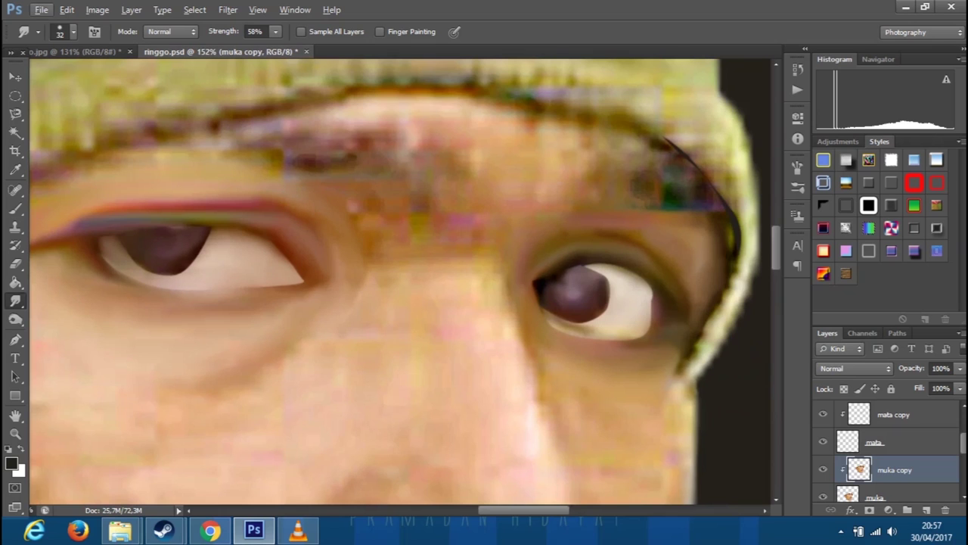
mouse_move(237, 165)
mouse_down()
mouse_move(68, 182)
mouse_move(306, 174)
mouse_up()
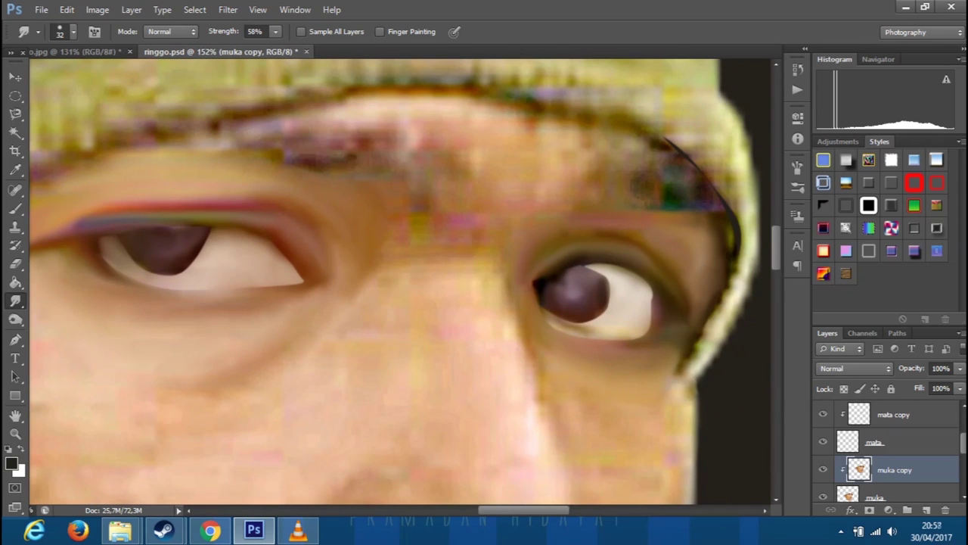
scroll(435, 227, down, 3)
scroll(435, 227, up, 1)
scroll(435, 227, up, 1)
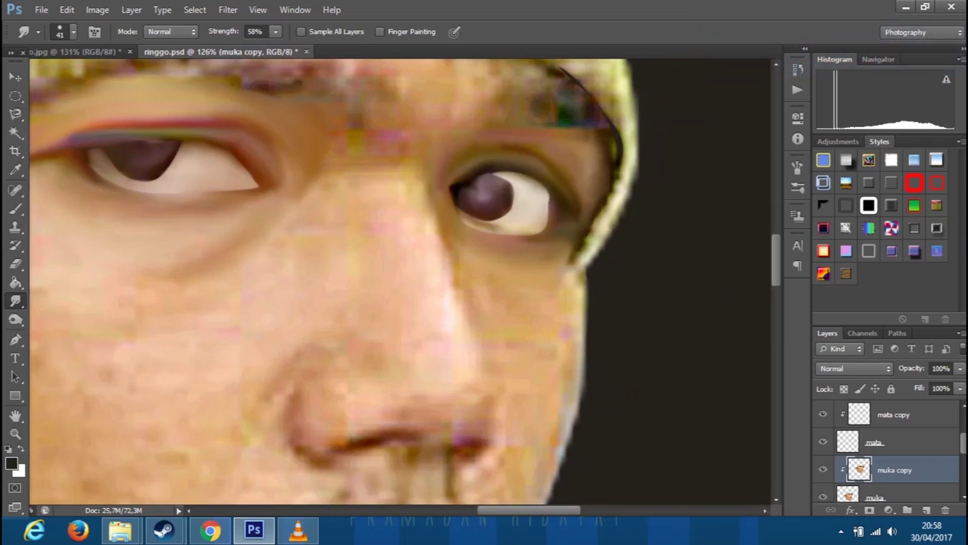
Smudge the nose bridge and the skin between the eyes.
mouse_move(442, 280)
mouse_down()
mouse_move(413, 193)
mouse_move(317, 189)
mouse_move(280, 223)
mouse_up()
drag(363, 189, 402, 231)
mouse_move(363, 133)
mouse_down()
mouse_move(356, 159)
mouse_move(435, 155)
mouse_move(427, 178)
mouse_move(398, 174)
mouse_up()
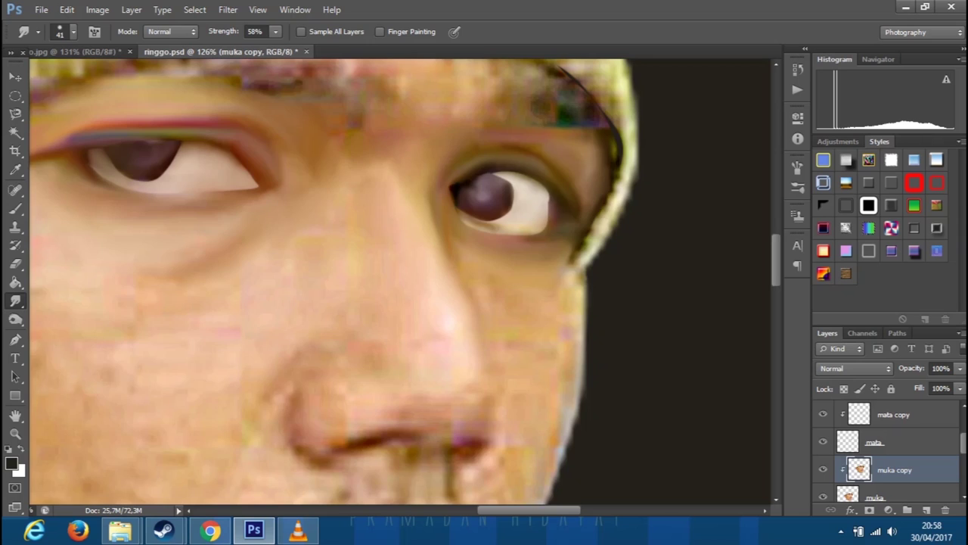
scroll(469, 250, down, 3)
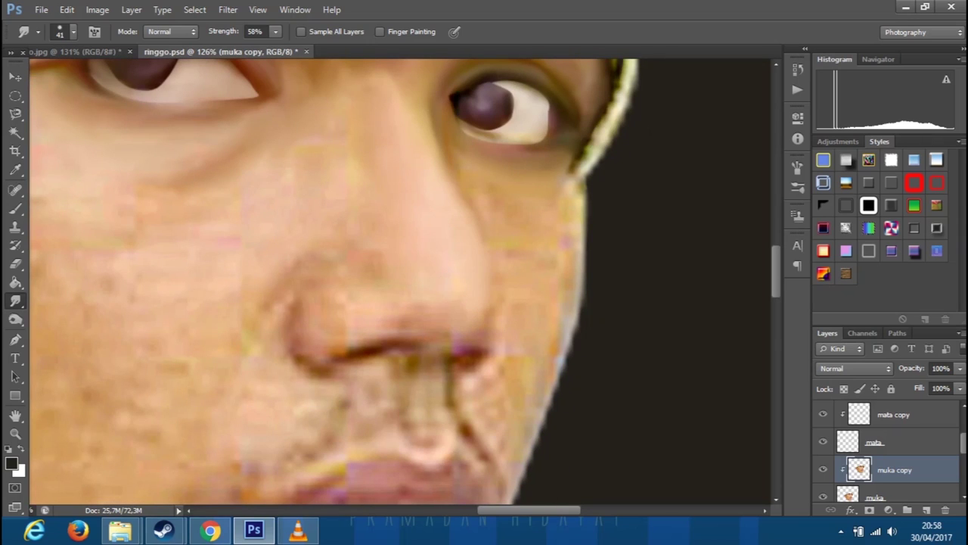
Smooth the nose tip, nostrils and left nostril crease.
mouse_move(436, 299)
mouse_down()
mouse_move(423, 274)
mouse_move(386, 345)
mouse_up()
mouse_move(446, 318)
mouse_down()
mouse_move(446, 348)
mouse_move(484, 295)
mouse_up()
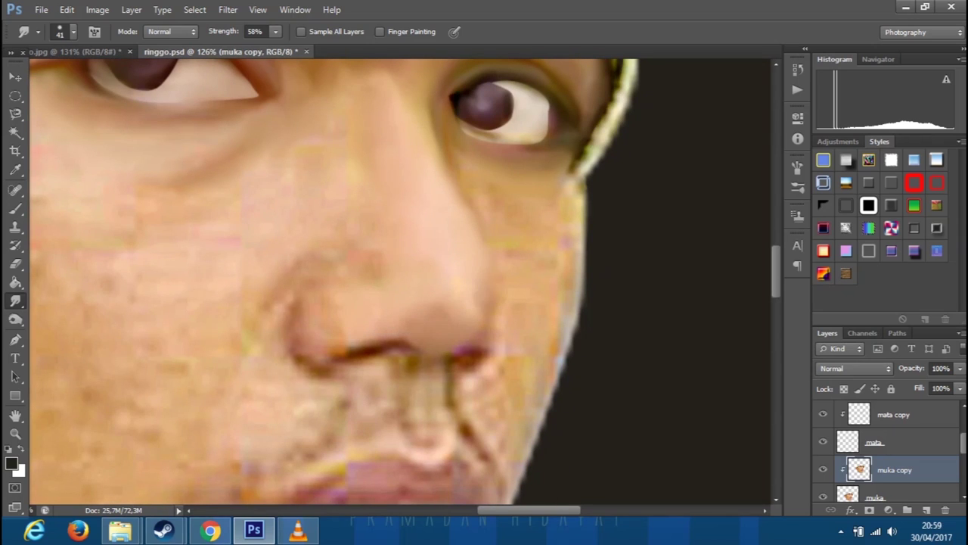
drag(302, 310, 351, 333)
drag(253, 345, 290, 288)
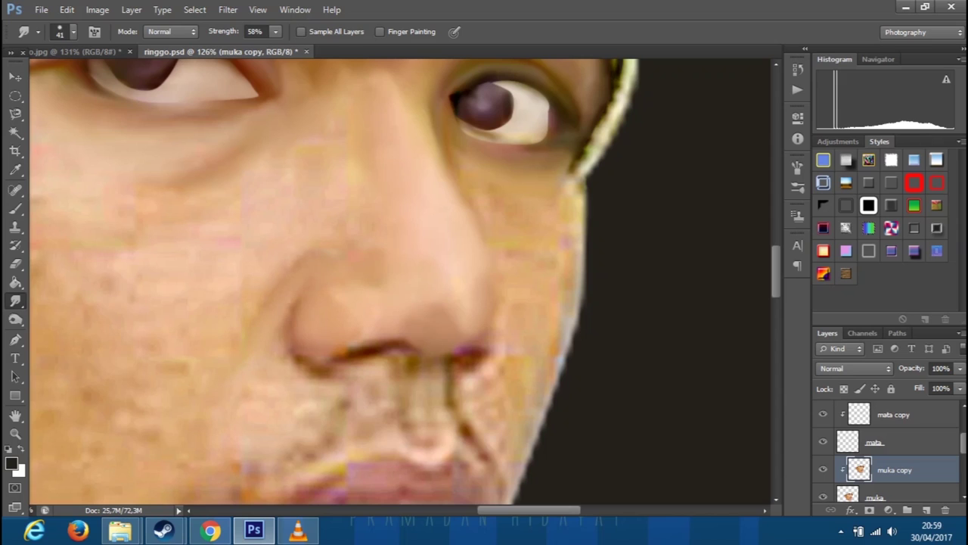
mouse_move(374, 273)
mouse_down()
mouse_move(352, 336)
mouse_move(390, 350)
mouse_up()
Soften the lower-left nose edge and the shadow under the nostrils.
scroll(370, 355, up, 1)
drag(273, 371, 314, 380)
mouse_move(259, 309)
mouse_down()
mouse_move(269, 352)
mouse_move(435, 365)
mouse_up()
drag(469, 401, 515, 326)
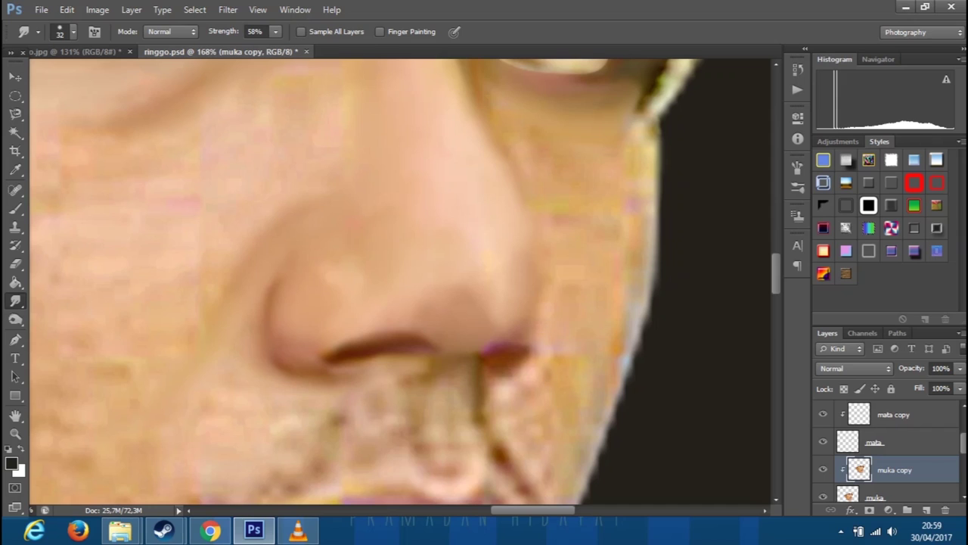
drag(492, 413, 499, 379)
drag(408, 371, 352, 409)
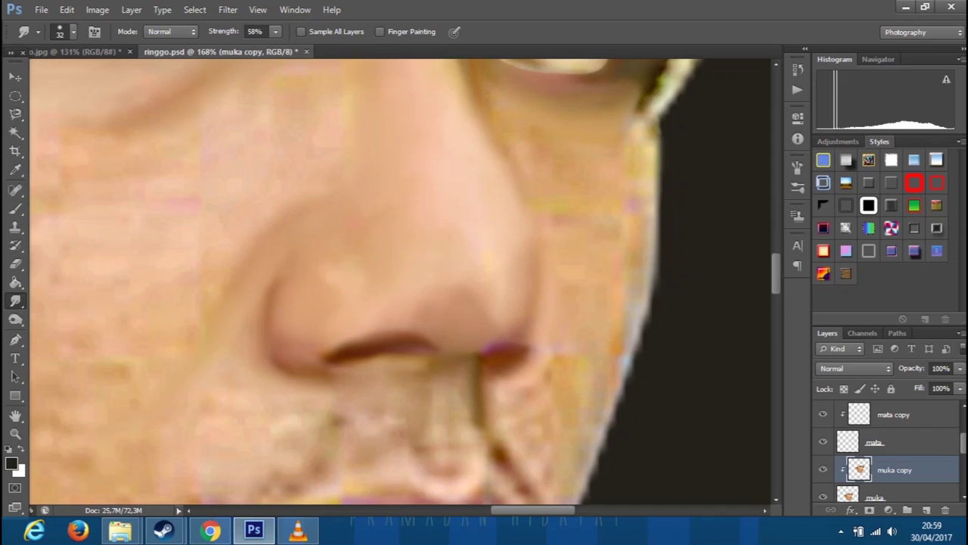
Smooth the skin left of the nose, below the nostrils and above the upper lip.
scroll(405, 281, down, 3)
drag(424, 382, 443, 352)
drag(272, 295, 340, 291)
drag(221, 307, 258, 304)
drag(286, 348, 342, 327)
drag(397, 342, 393, 374)
drag(446, 392, 292, 372)
Smudge the skin left of the upper lip and the dark crease beside the nostril.
drag(236, 362, 195, 412)
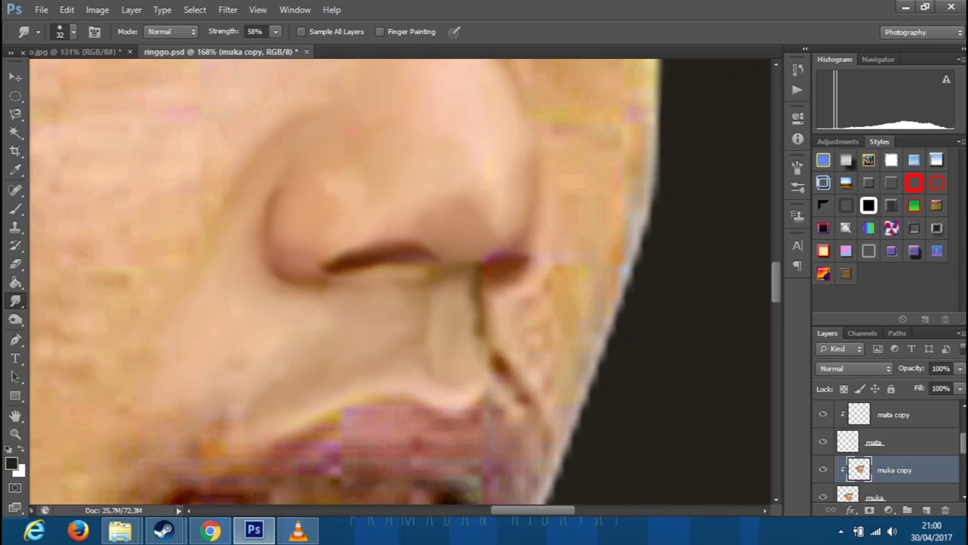
drag(501, 355, 539, 405)
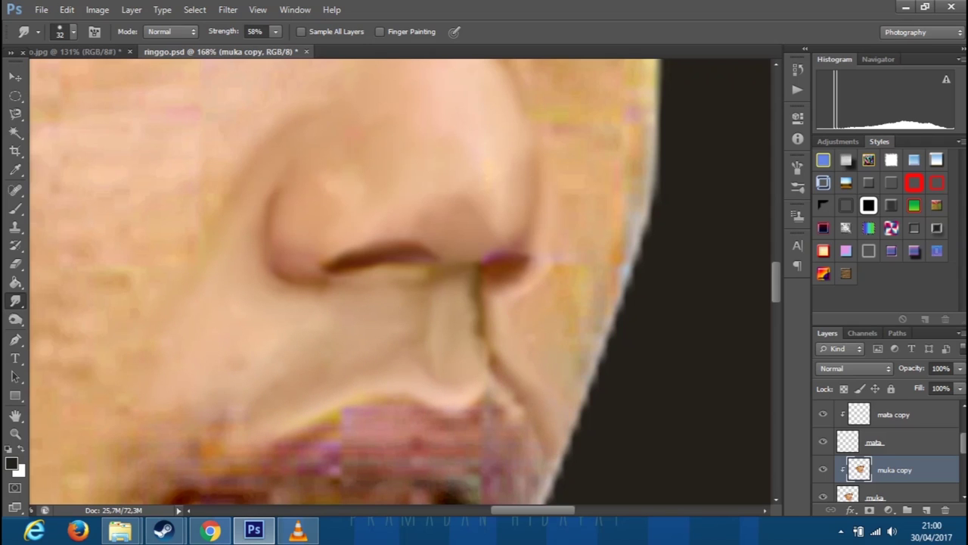
scroll(408, 280, down, 3)
scroll(408, 280, up, 3)
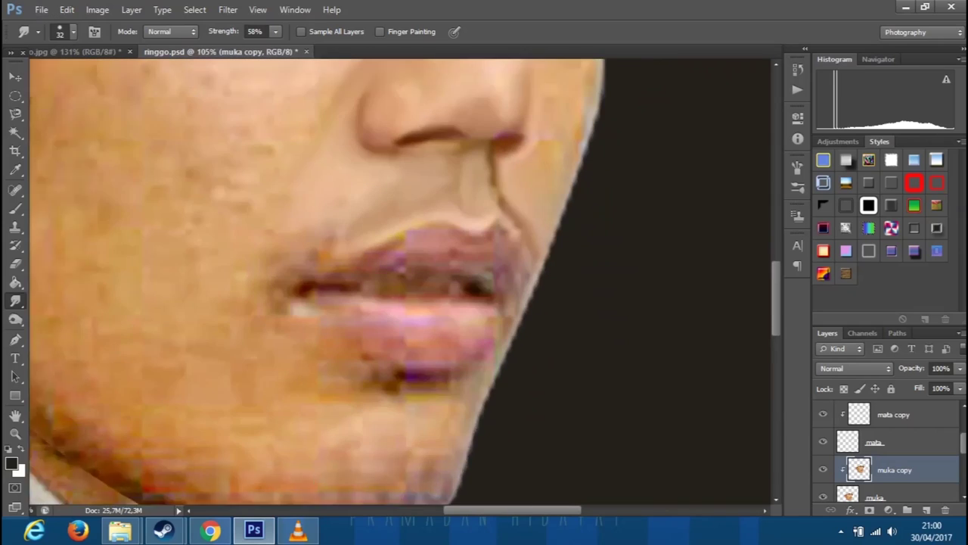
scroll(400, 285, up, 1)
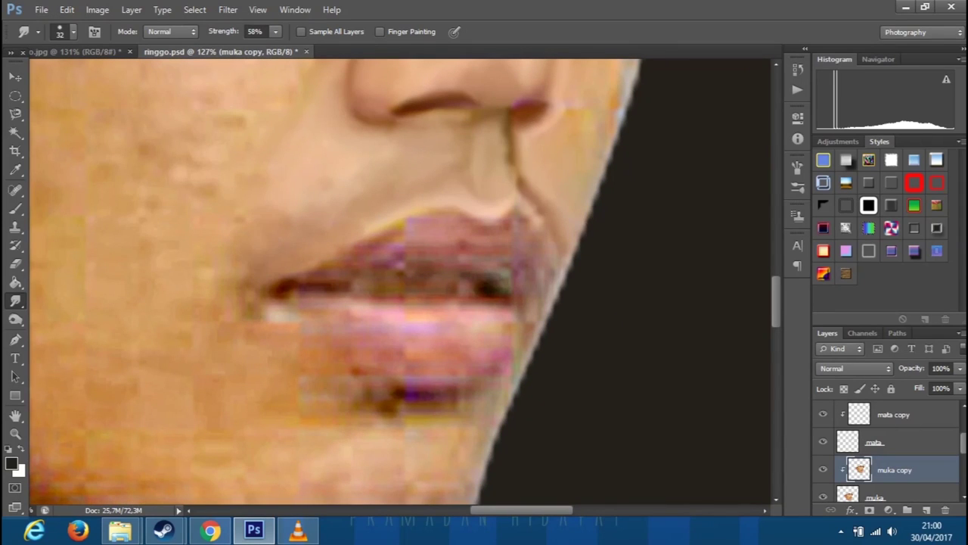
Remove the lip-corner highlight and the dark and purple blotches under the lower lip.
drag(261, 321, 286, 324)
drag(431, 394, 329, 389)
mouse_move(454, 420)
mouse_down()
mouse_move(382, 416)
mouse_move(530, 355)
mouse_up()
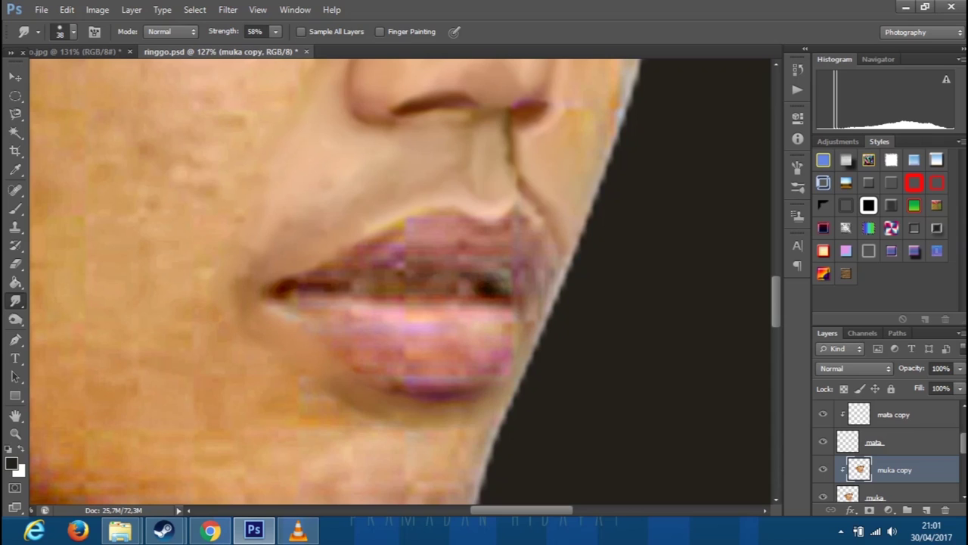
drag(379, 416, 326, 391)
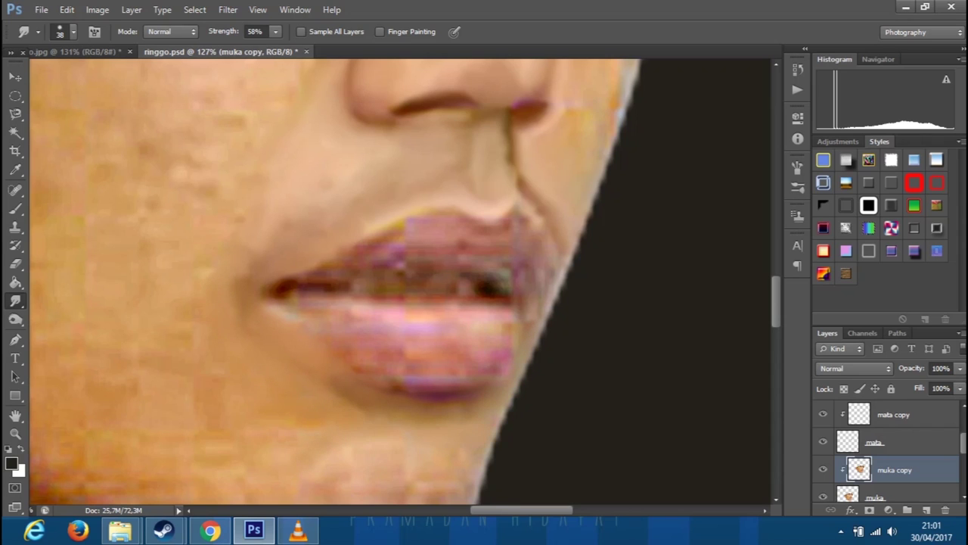
Smudge the upper lip's pink colour smooth, especially its left part.
scroll(401, 280, up, 2)
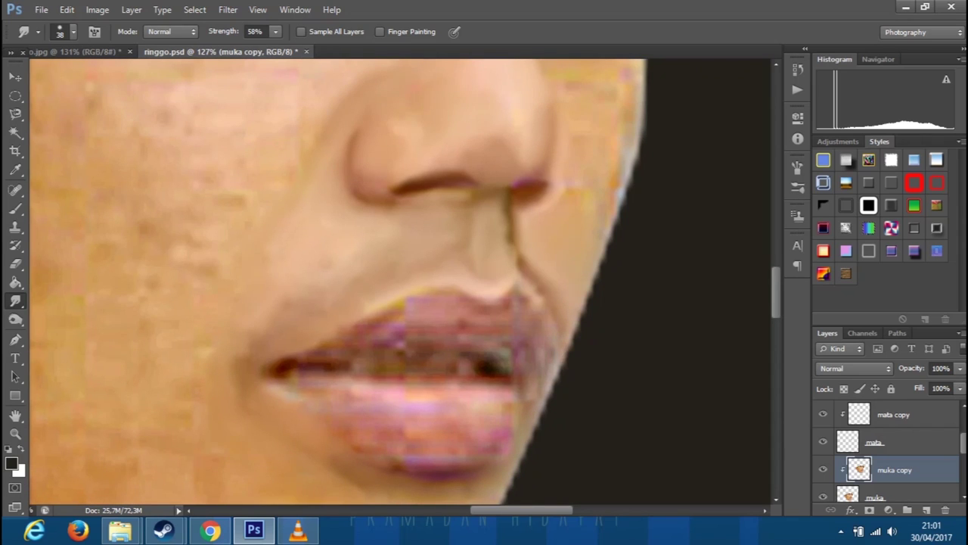
scroll(401, 280, up, 2)
scroll(401, 280, down, 3)
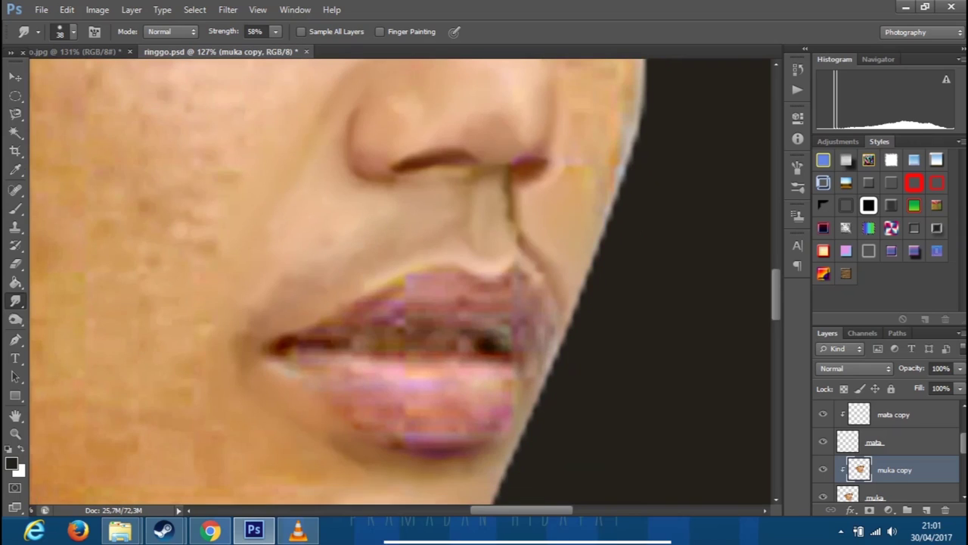
scroll(401, 280, down, 2)
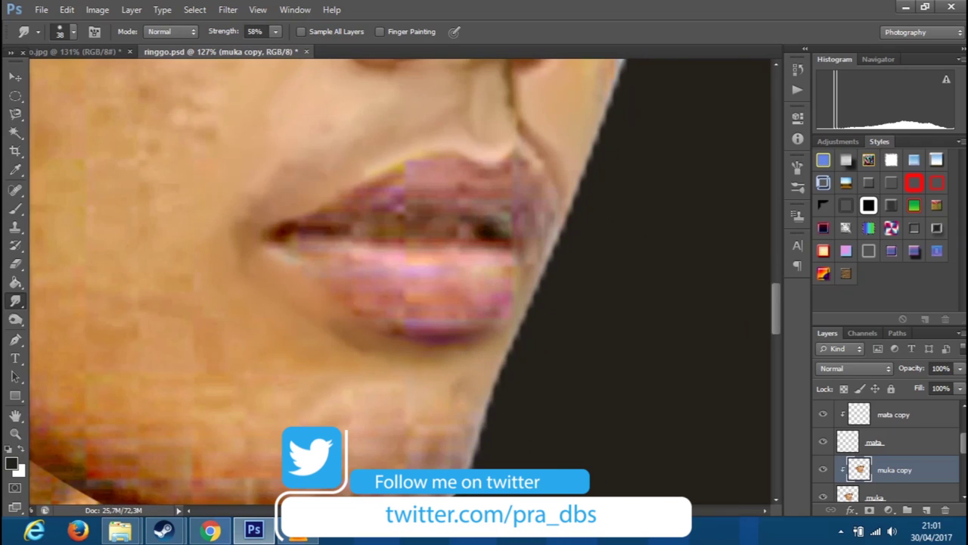
scroll(355, 250, down, 2)
scroll(356, 249, up, 4)
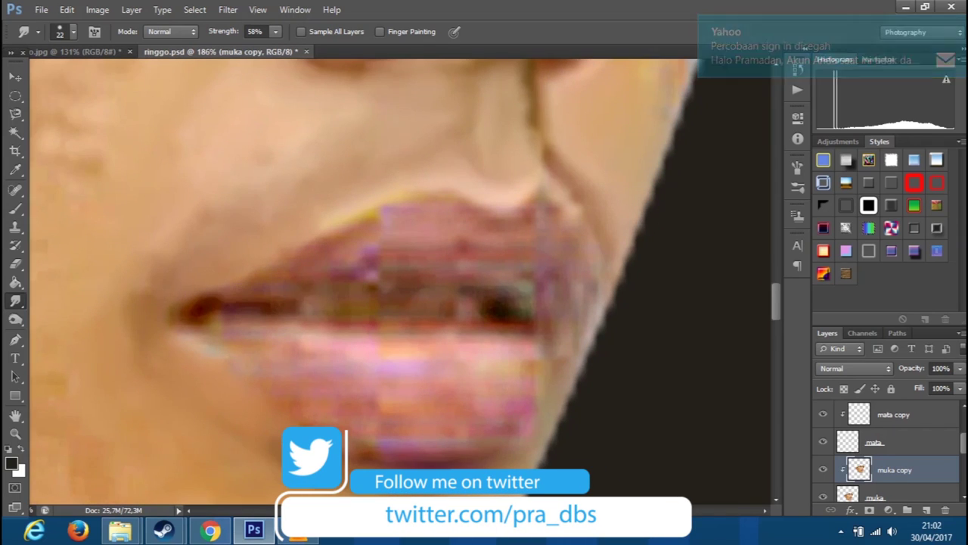
drag(346, 257, 333, 241)
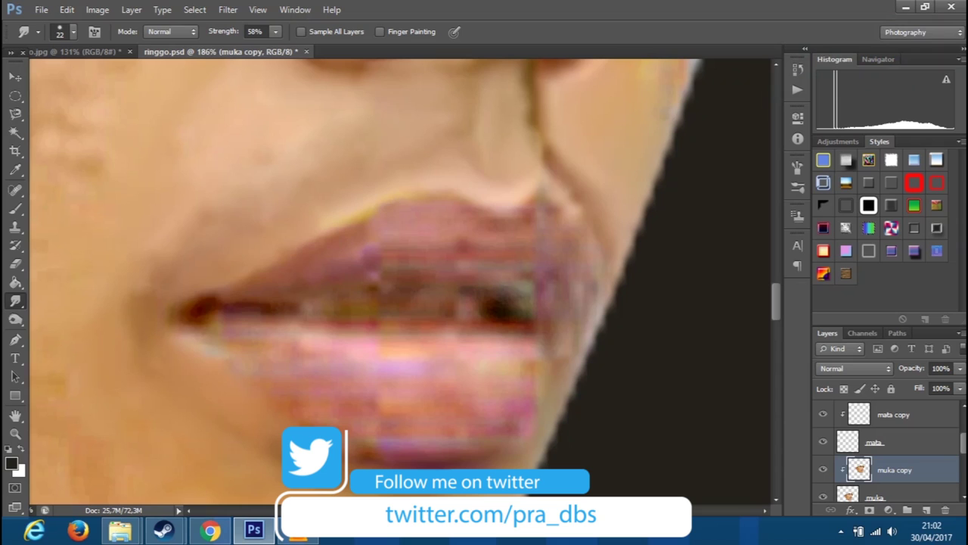
drag(375, 265, 344, 258)
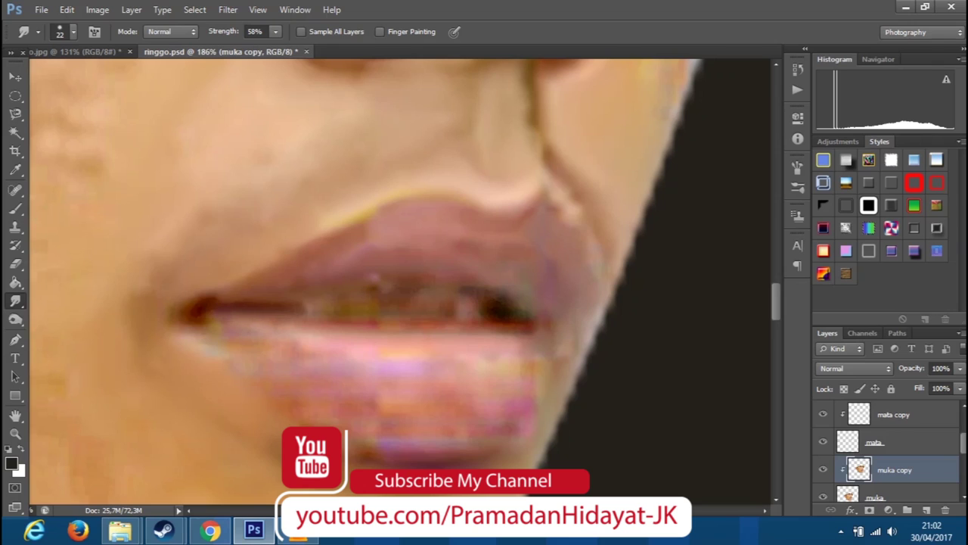
Smooth both lip corners and the streaky lower lip with larger strokes.
drag(225, 337, 213, 342)
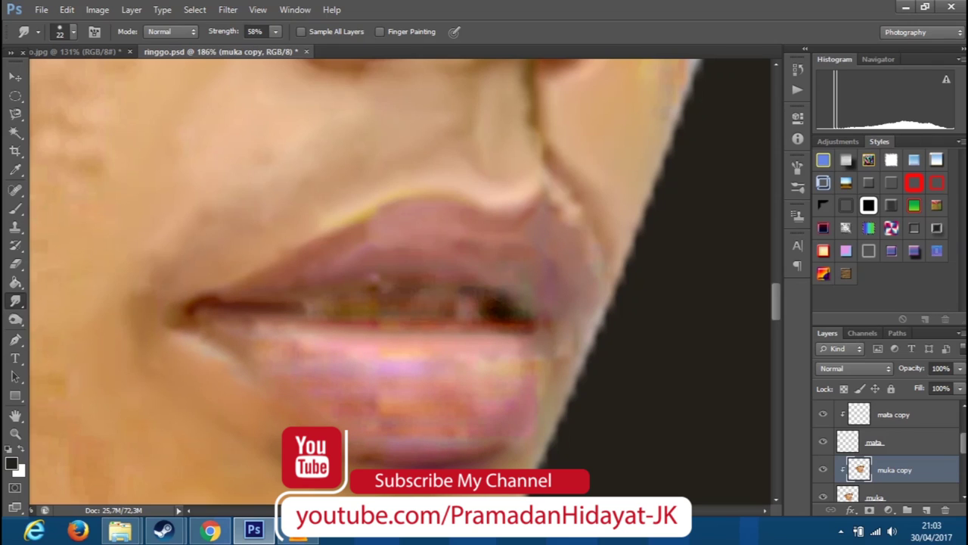
drag(538, 337, 484, 347)
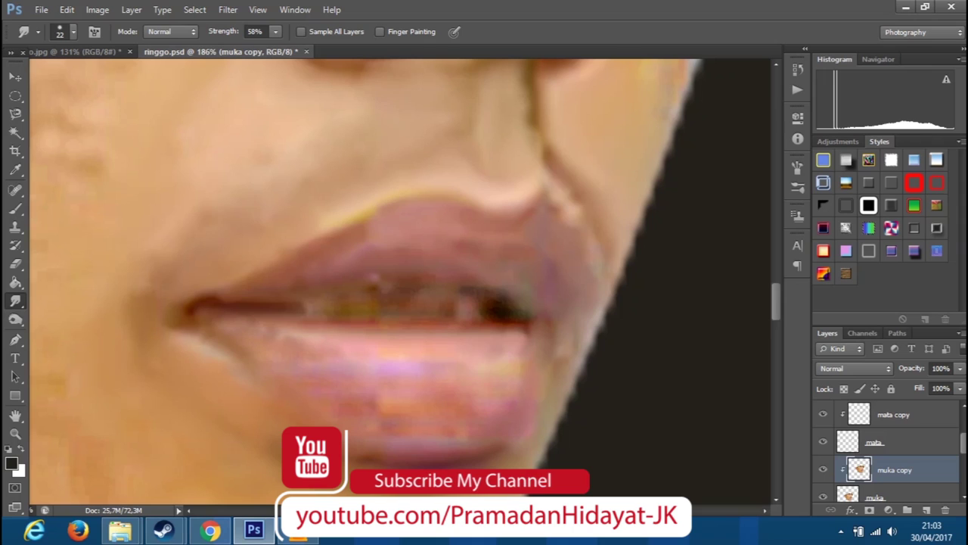
drag(303, 371, 492, 378)
drag(364, 386, 401, 366)
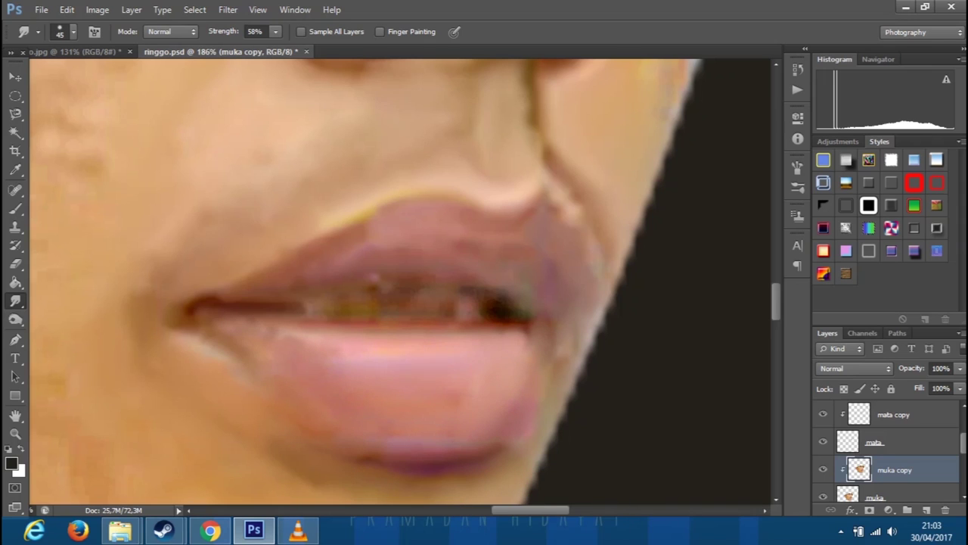
drag(276, 333, 333, 355)
scroll(405, 281, up, 2)
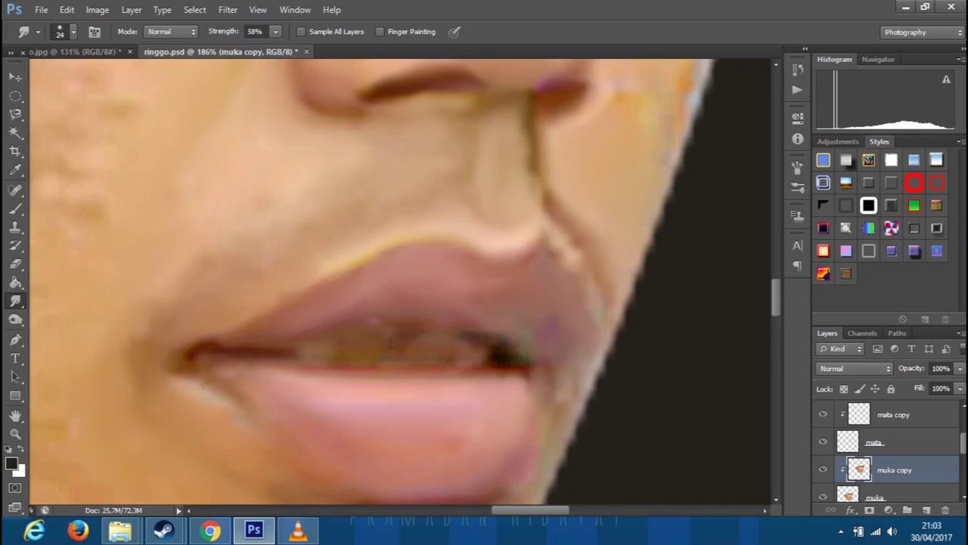
alt+scroll(401, 280, down, 2)
alt+scroll(401, 280, down, 5)
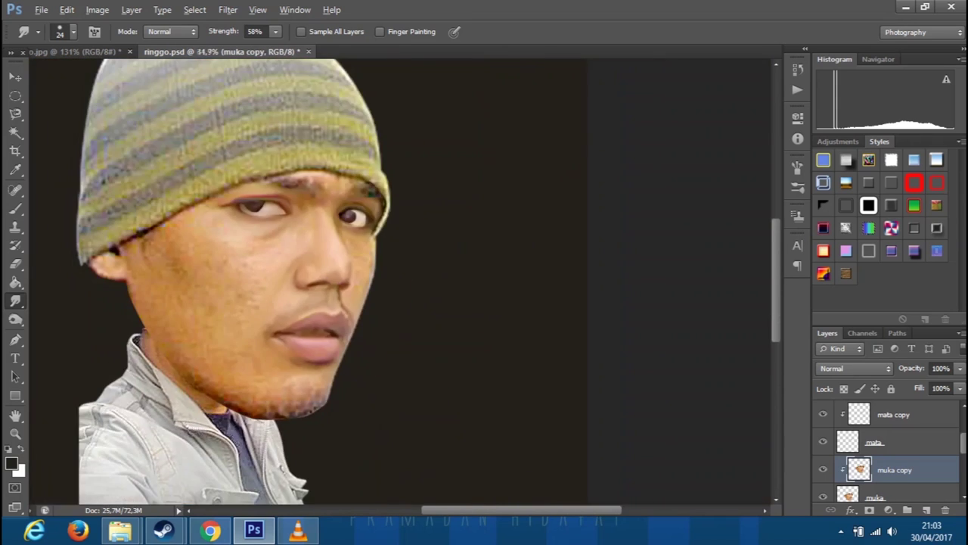
Smudge the pixelated band along the beanie edge and upper cheek.
alt+scroll(227, 212, up, 4)
scroll(255, 227, up, 3)
drag(257, 197, 363, 125)
mouse_move(235, 170)
mouse_down()
mouse_move(212, 197)
mouse_move(76, 253)
mouse_move(200, 215)
mouse_up()
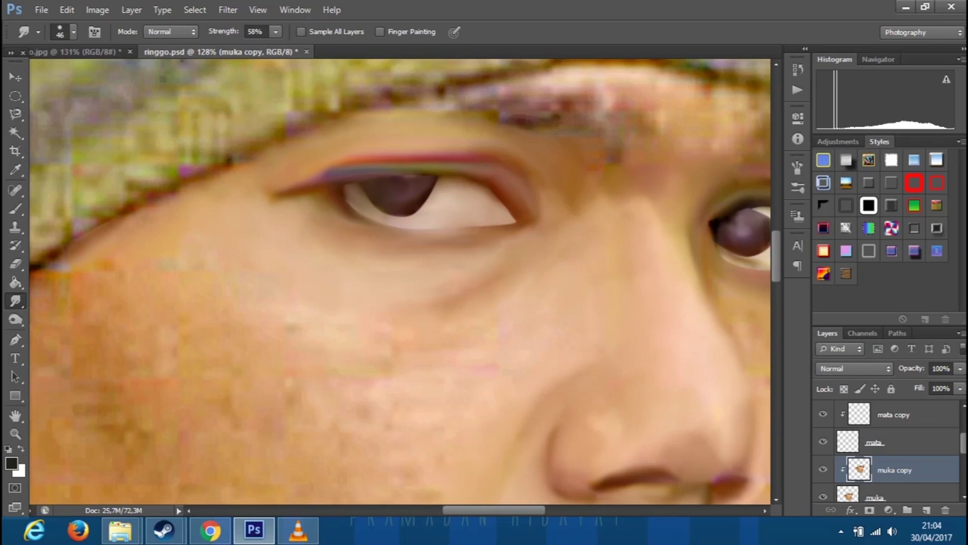
alt+scroll(401, 280, down, 3)
alt+scroll(401, 280, up, 1)
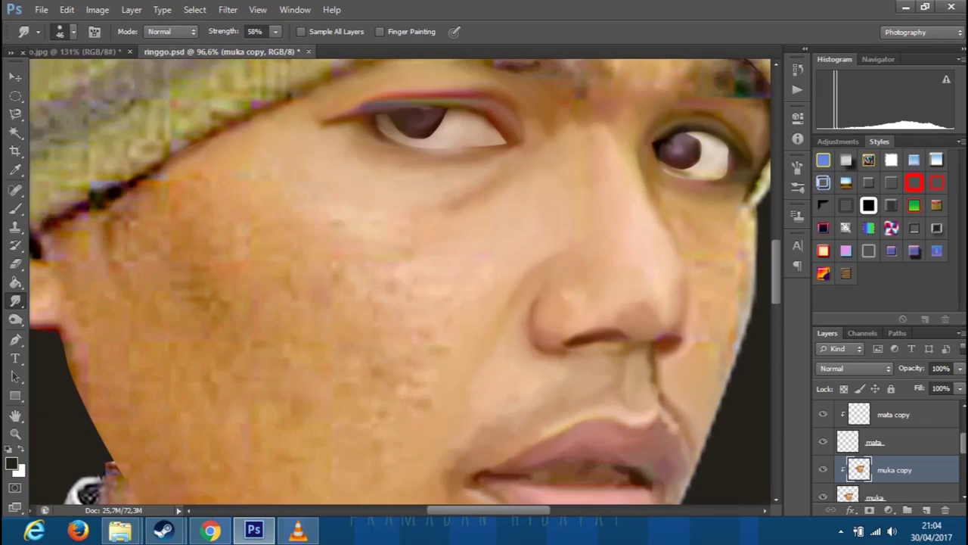
Enlarge the Smudge brush to 73 px at 62% strength and blend the left cheek and temple.
alt+right_click(325, 250)
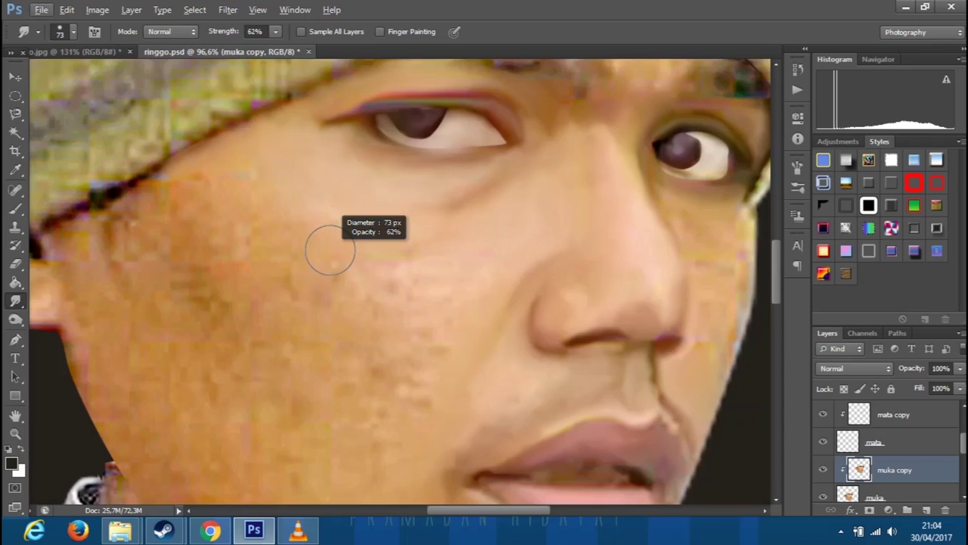
drag(186, 226, 221, 301)
drag(238, 242, 433, 291)
mouse_move(407, 375)
mouse_down()
mouse_move(140, 186)
mouse_move(106, 204)
mouse_up()
drag(151, 178, 45, 234)
scroll(53, 257, down, 2)
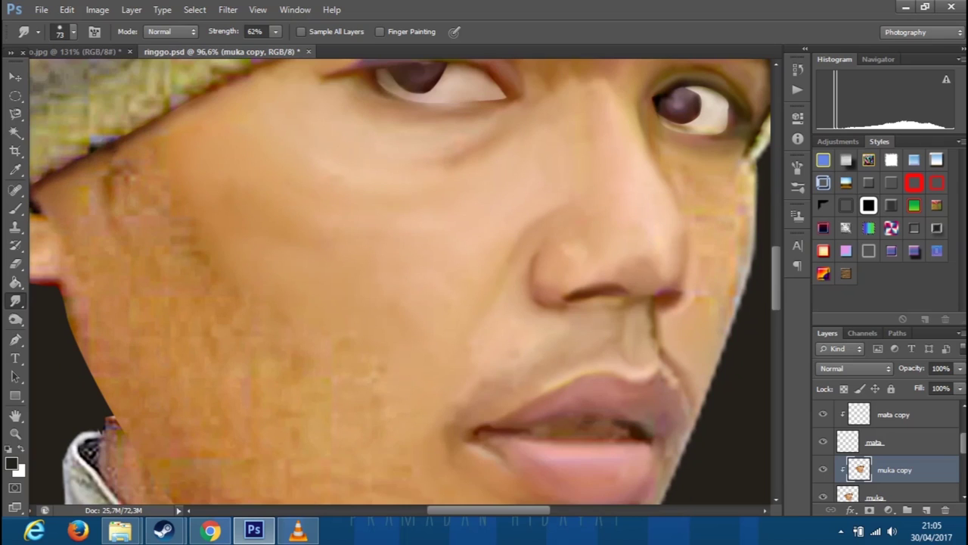
mouse_move(234, 370)
mouse_down()
mouse_move(205, 264)
mouse_move(325, 345)
mouse_up()
Blend the orange blotches on the chin and soften the shadow under the lower lip.
scroll(401, 280, down, 3)
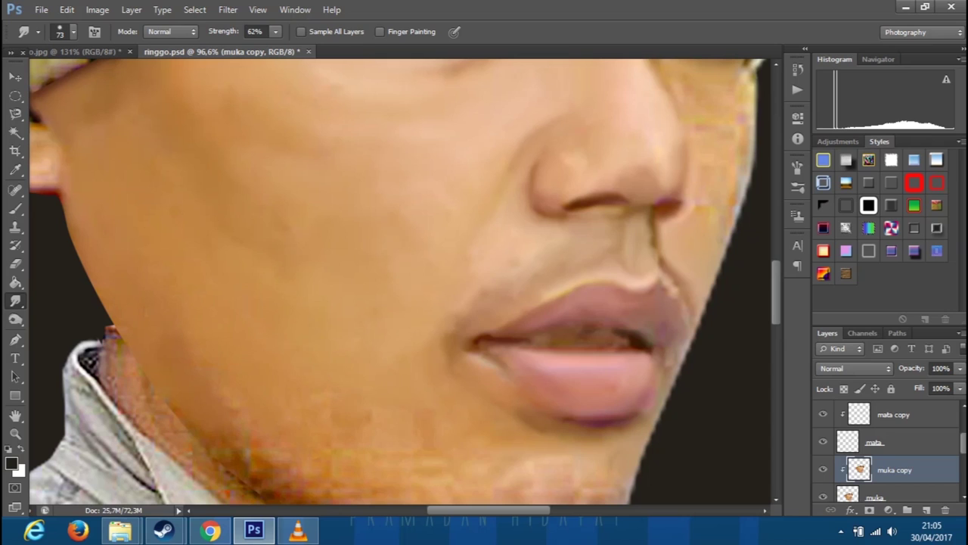
scroll(401, 280, down, 2)
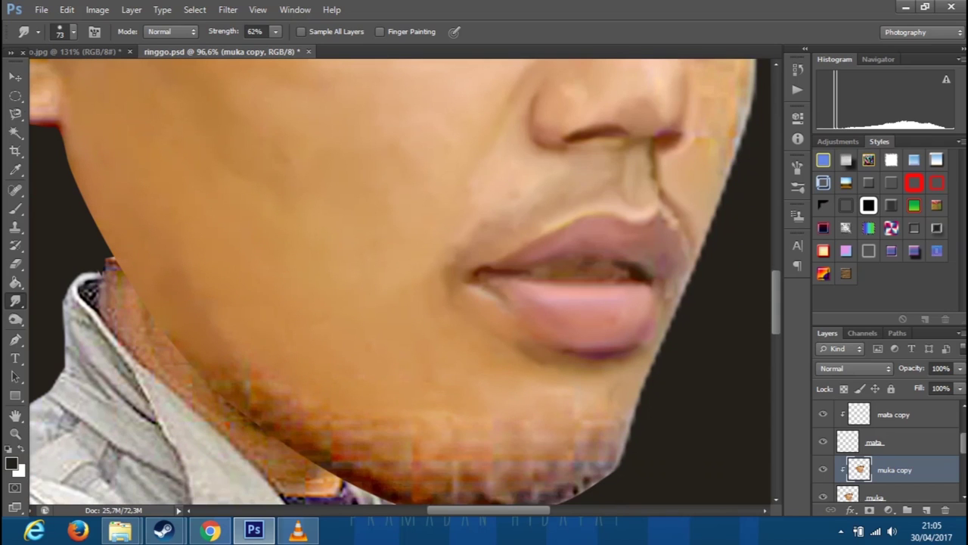
scroll(575, 477, down, 2)
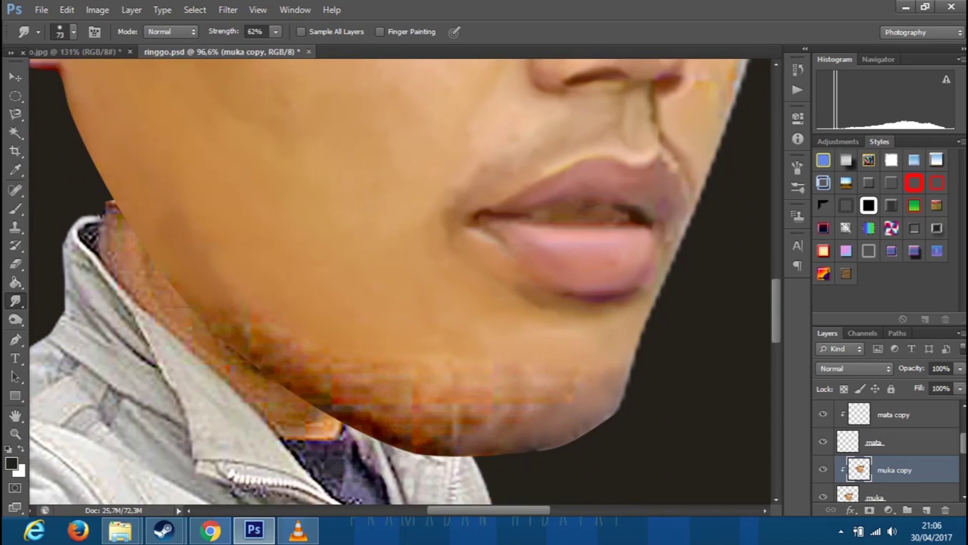
mouse_move(435, 382)
mouse_down()
mouse_move(469, 414)
mouse_move(492, 371)
mouse_move(545, 397)
mouse_move(484, 412)
mouse_move(529, 390)
mouse_up()
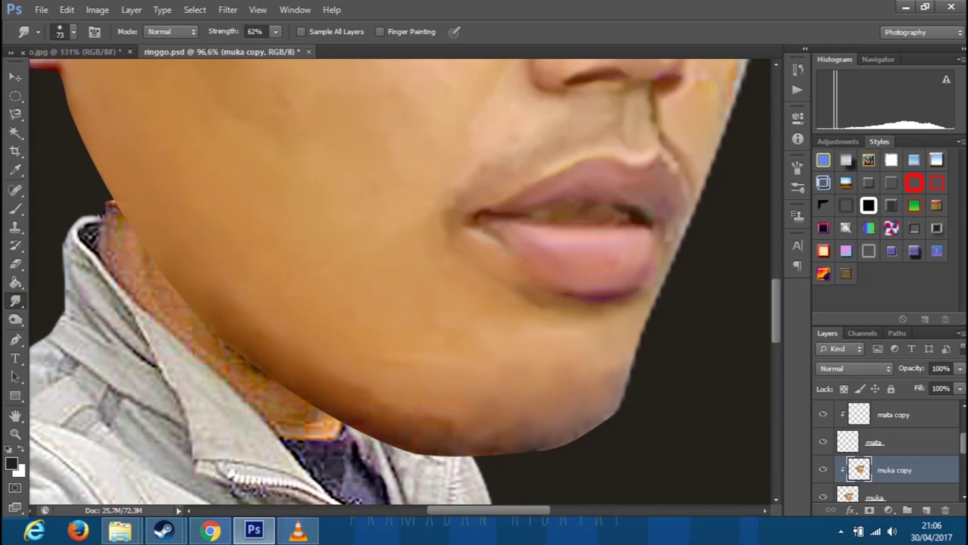
drag(517, 287, 643, 296)
Smooth the brow skin just under the beanie edge.
scroll(693, 281, down, 2)
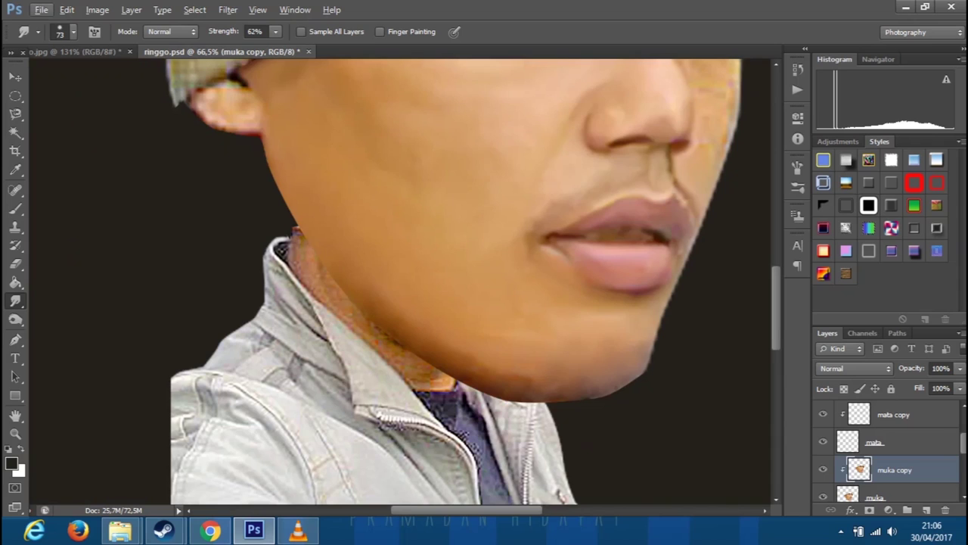
scroll(468, 282, up, 2)
scroll(468, 282, up, 3)
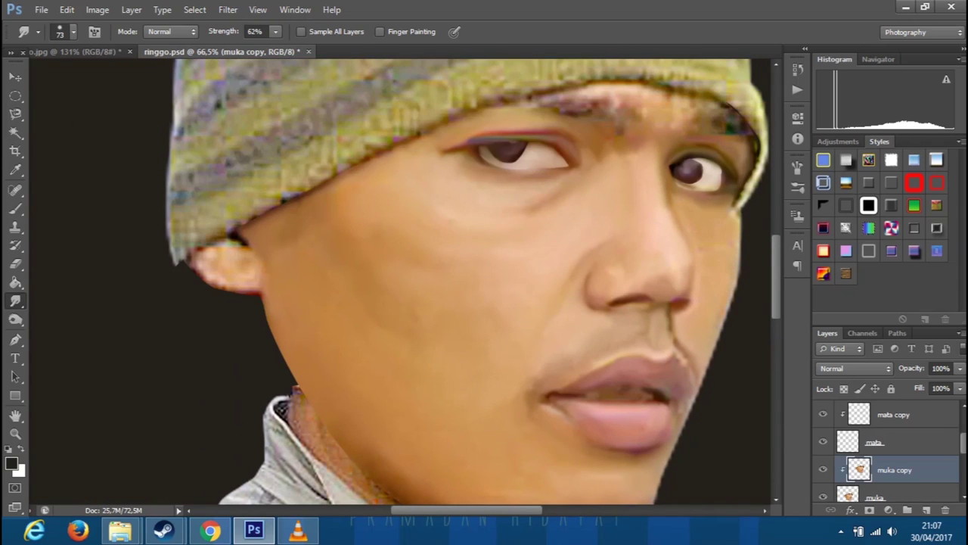
mouse_move(659, 124)
mouse_down()
mouse_move(681, 97)
mouse_move(548, 91)
mouse_up()
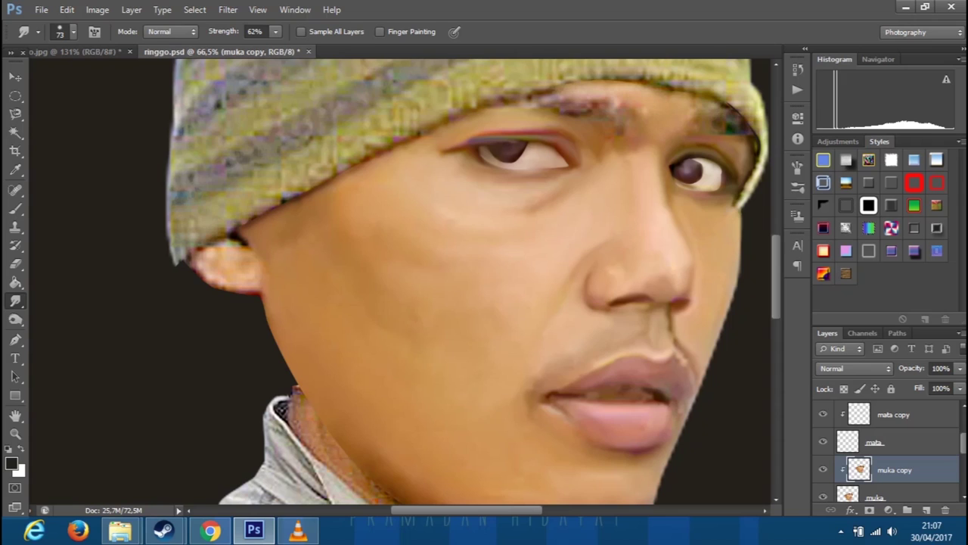
drag(666, 92, 700, 100)
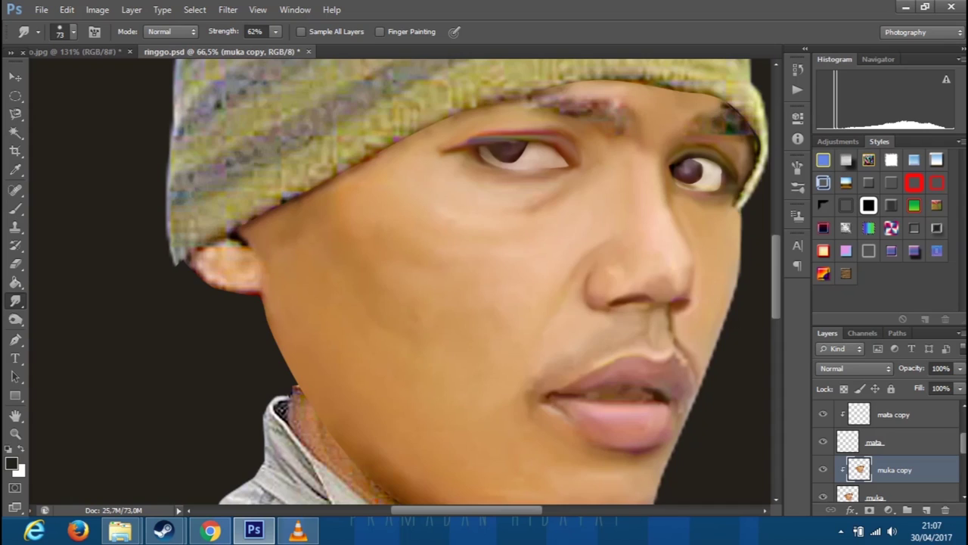
scroll(401, 252, down, 3)
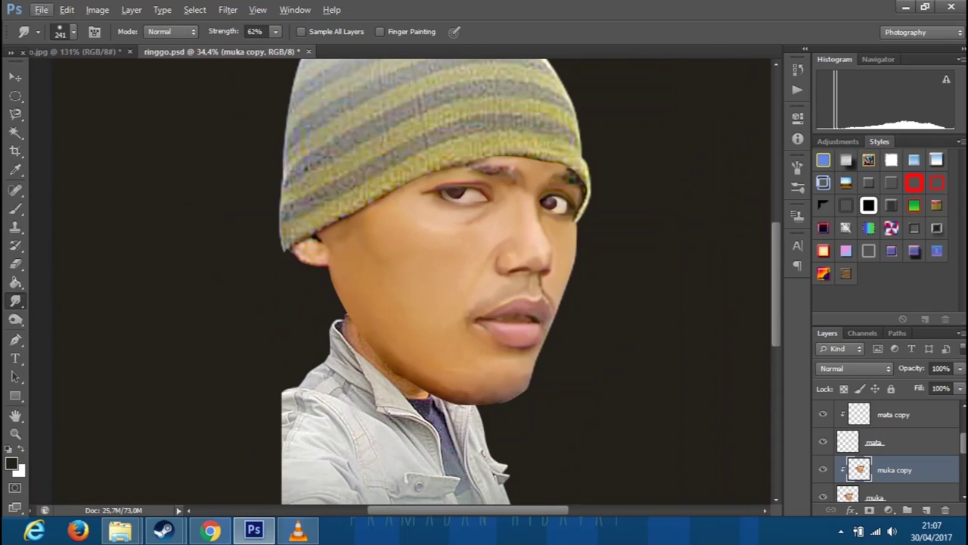
scroll(393, 272, down, 3)
On the topi copy layer, soften the beanie's upper-right, left and right edges.
key(ctrl+alt+z)
key(ctrl+alt+z)
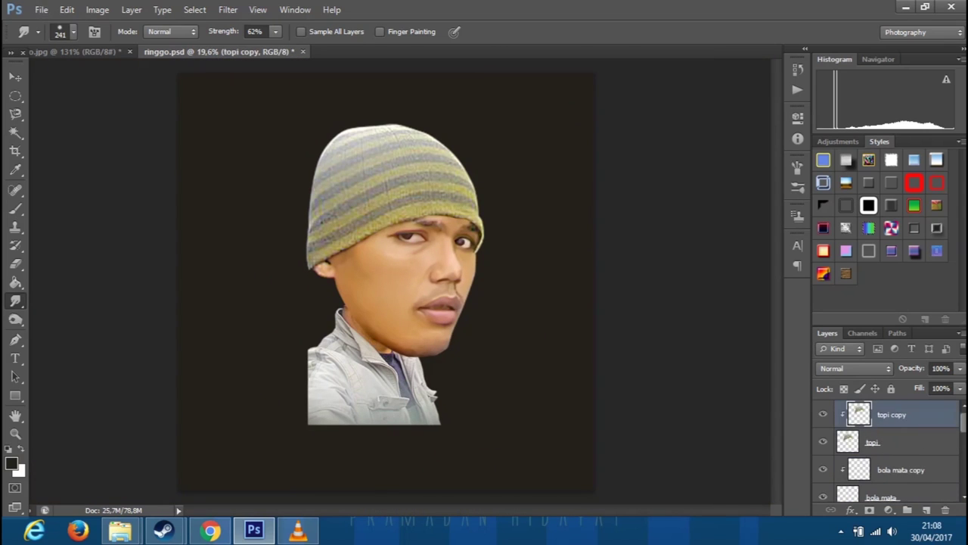
key(ctrl+alt+z)
key(ctrl+alt+z)
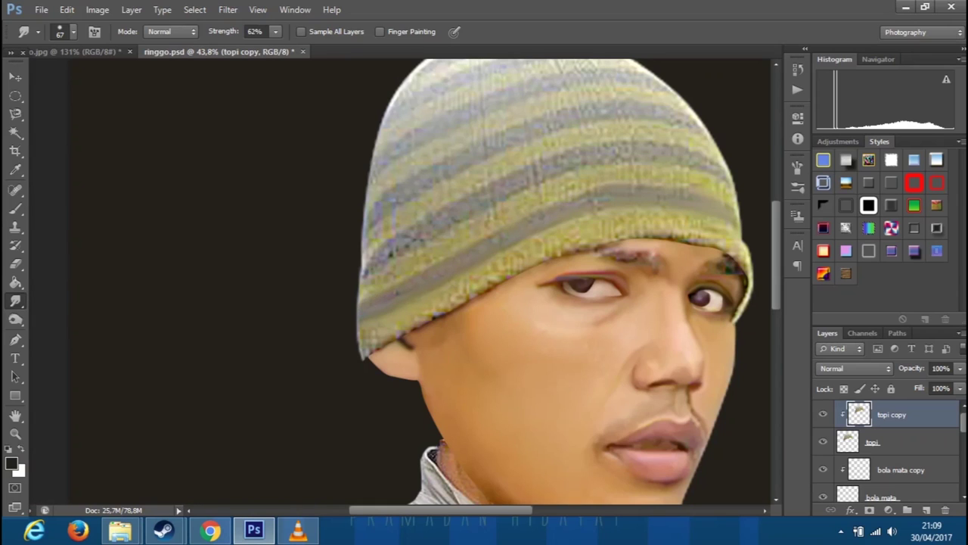
scroll(468, 231, up, 3)
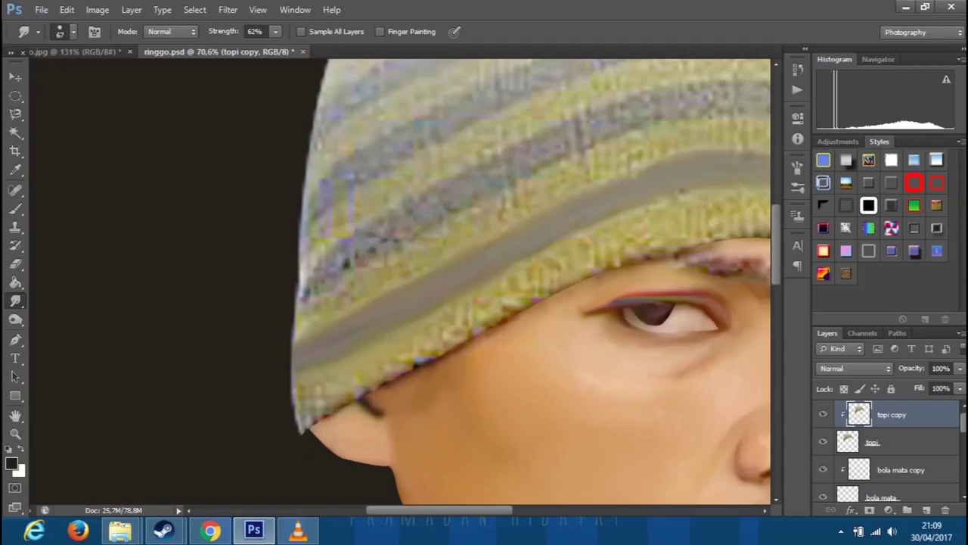
scroll(401, 280, right, 3)
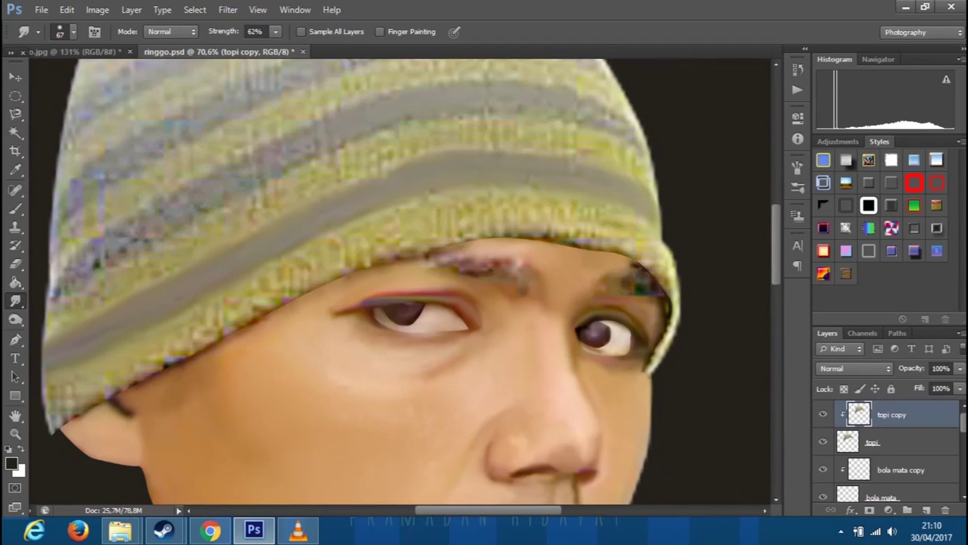
drag(650, 136, 637, 138)
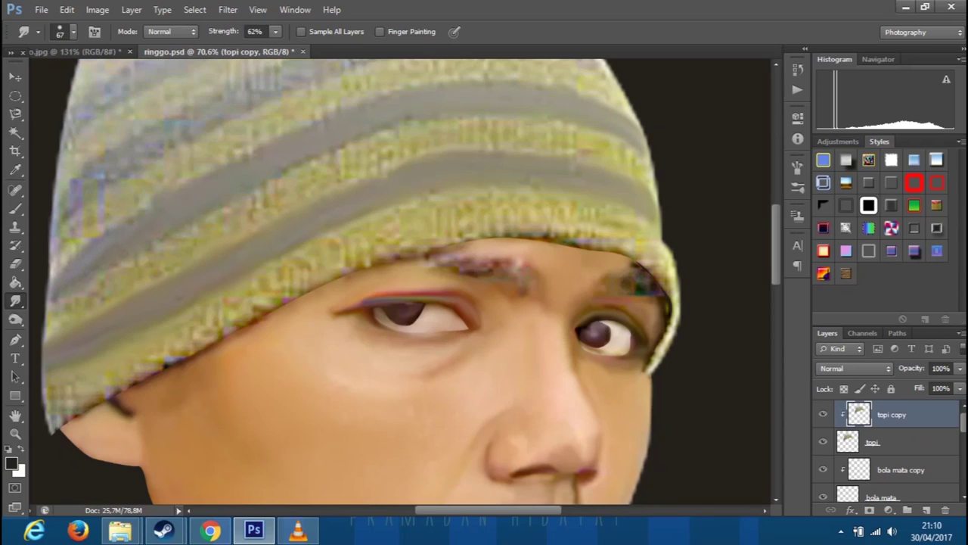
drag(54, 303, 53, 324)
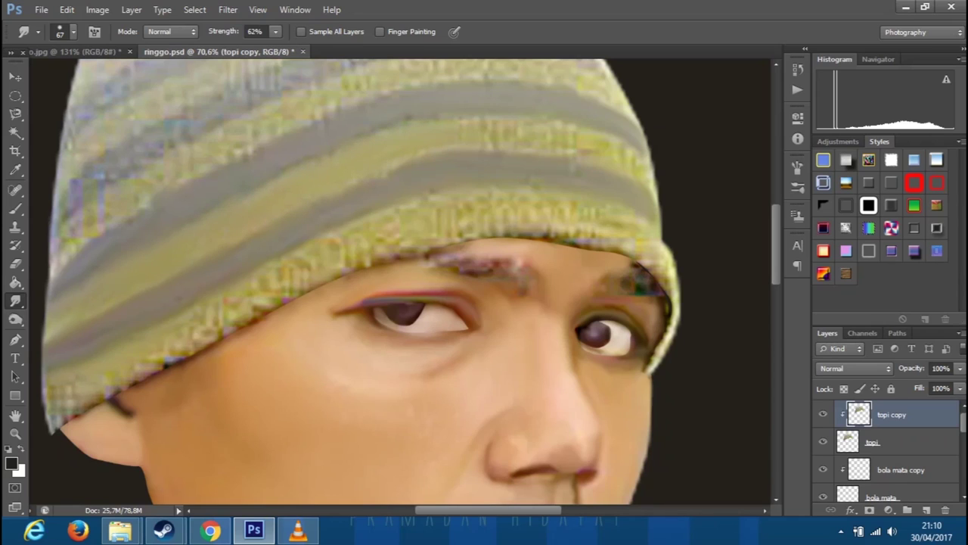
mouse_move(614, 151)
mouse_down()
mouse_move(646, 169)
mouse_move(654, 197)
mouse_up()
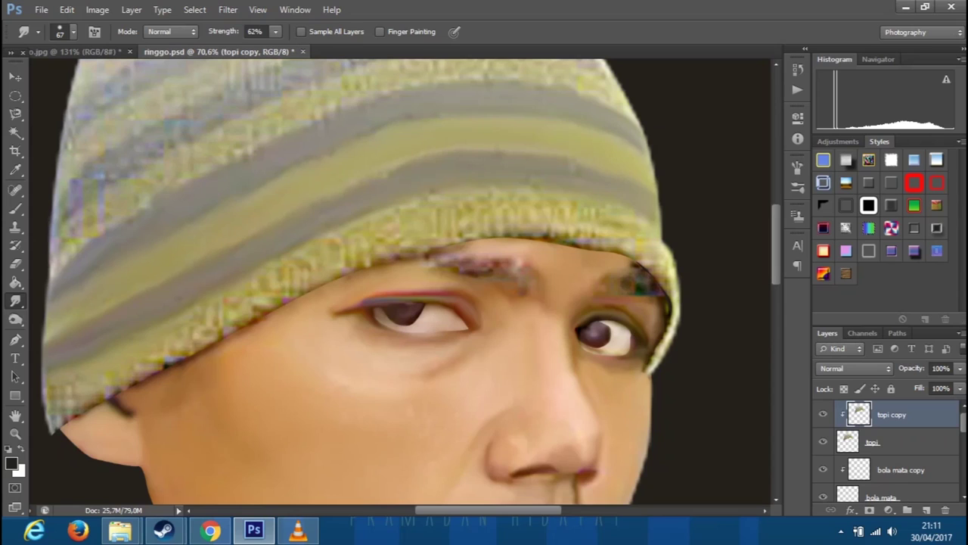
Smooth the beanie brim across the brow down to its lower-left corner.
mouse_move(507, 214)
mouse_down()
mouse_move(560, 231)
mouse_move(633, 221)
mouse_move(669, 333)
mouse_move(660, 281)
mouse_up()
mouse_move(632, 246)
mouse_down()
mouse_move(461, 232)
mouse_move(406, 254)
mouse_up()
drag(509, 233, 666, 257)
mouse_move(439, 213)
mouse_down()
mouse_move(302, 243)
mouse_move(386, 258)
mouse_move(148, 367)
mouse_move(193, 335)
mouse_up()
drag(61, 390, 56, 414)
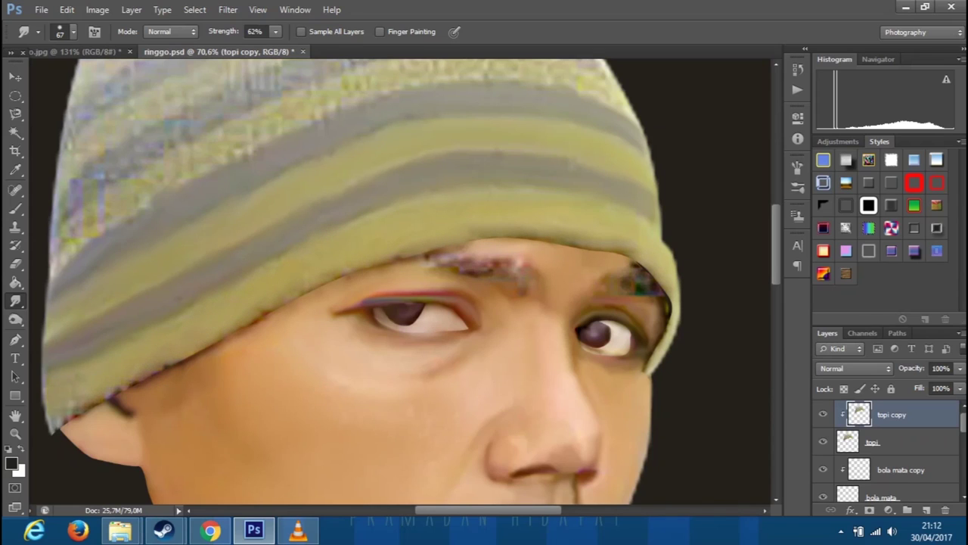
drag(117, 390, 89, 407)
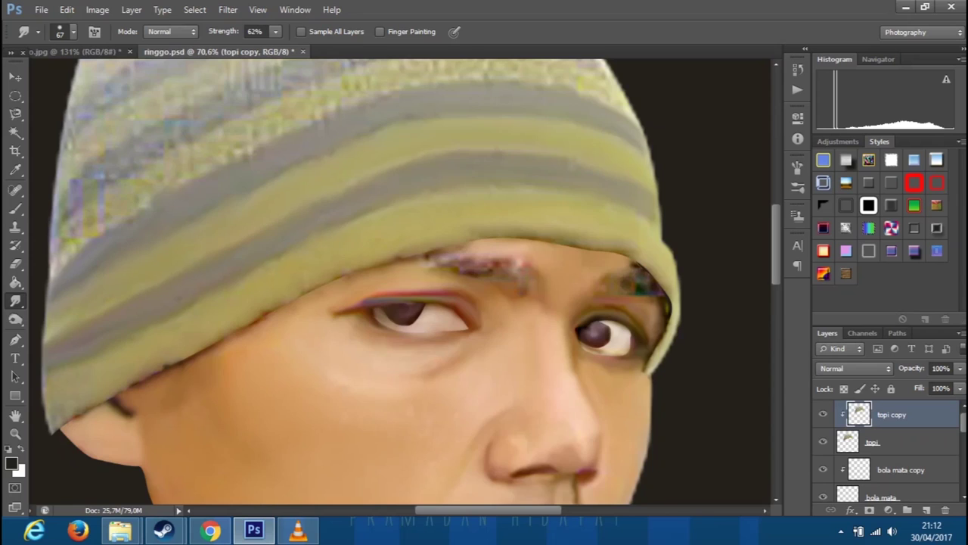
scroll(408, 280, down, 5)
scroll(408, 280, up, 5)
Blend the grey beanie stripes along the hat's left and right edges.
drag(125, 265, 105, 291)
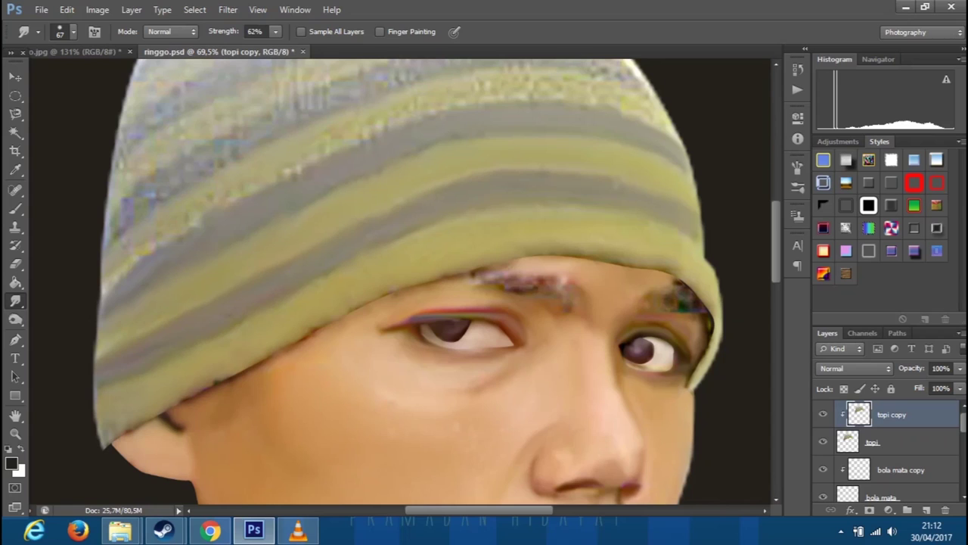
drag(131, 261, 106, 297)
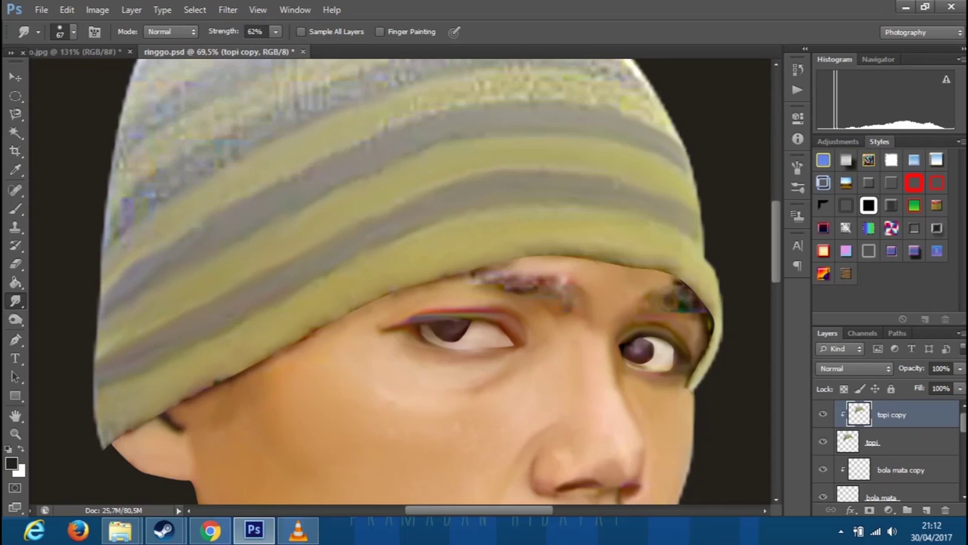
scroll(437, 282, up, 2)
drag(633, 141, 664, 170)
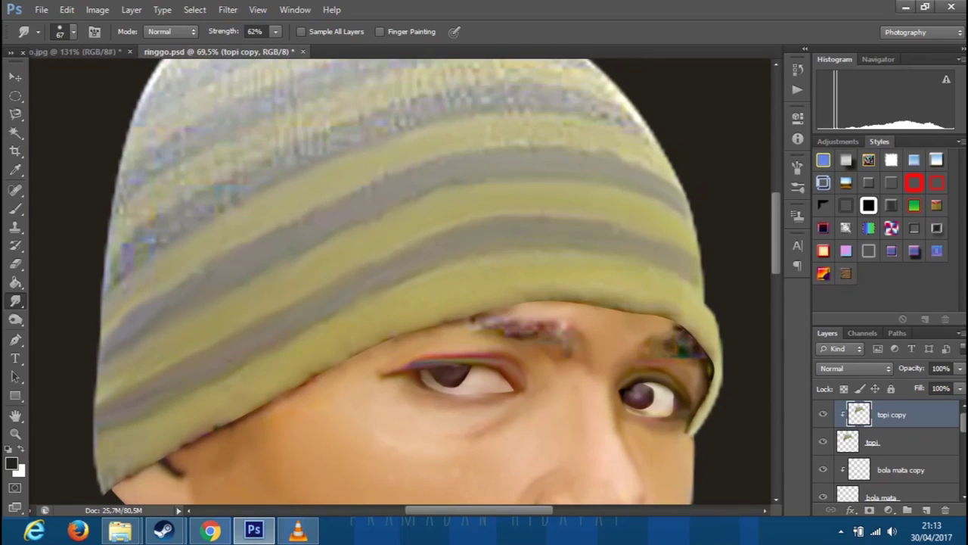
scroll(436, 281, up, 2)
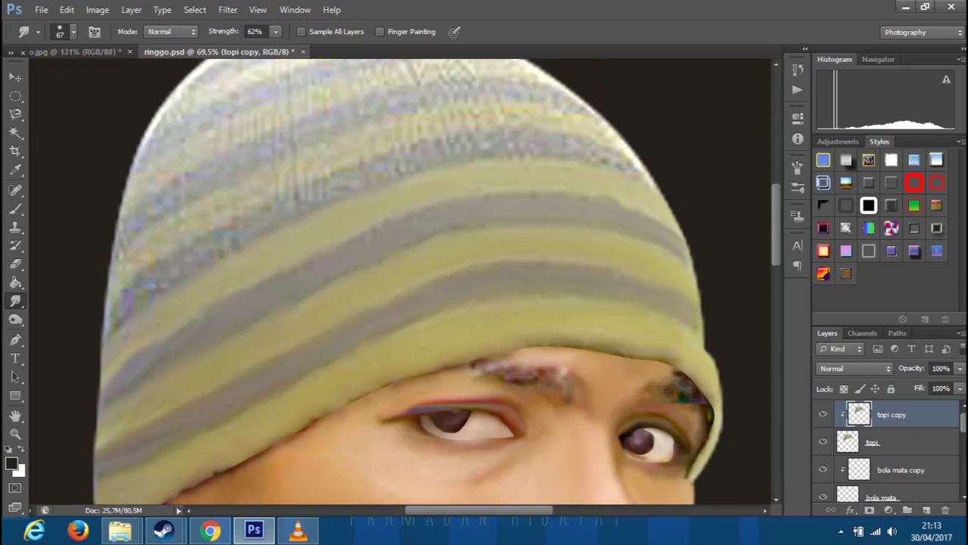
drag(605, 133, 640, 162)
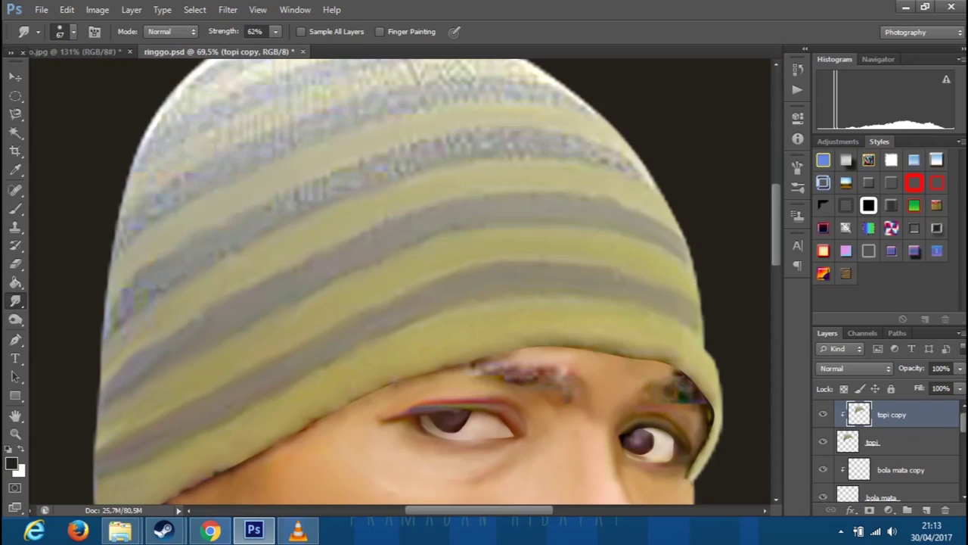
drag(572, 136, 628, 155)
drag(464, 162, 493, 167)
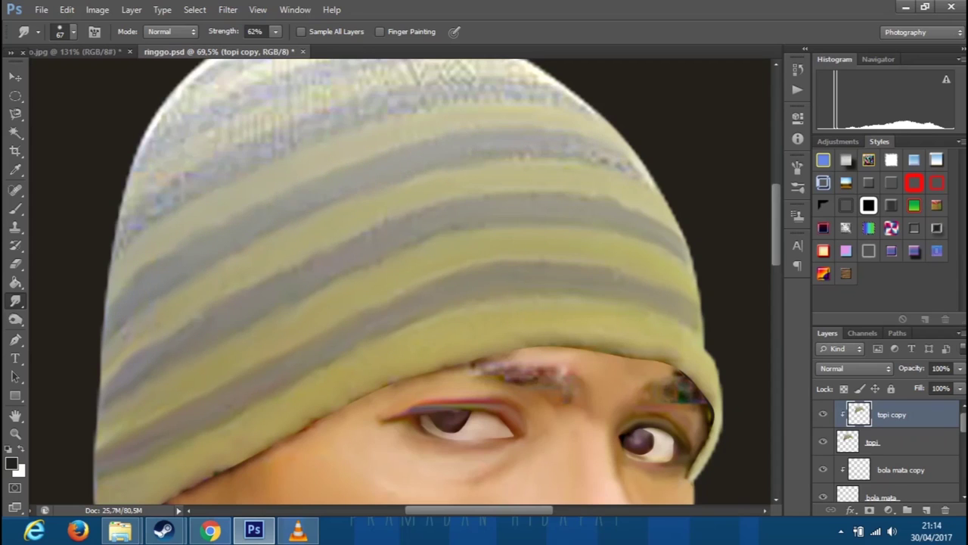
mouse_move(602, 154)
mouse_down()
mouse_move(629, 159)
mouse_move(650, 179)
mouse_up()
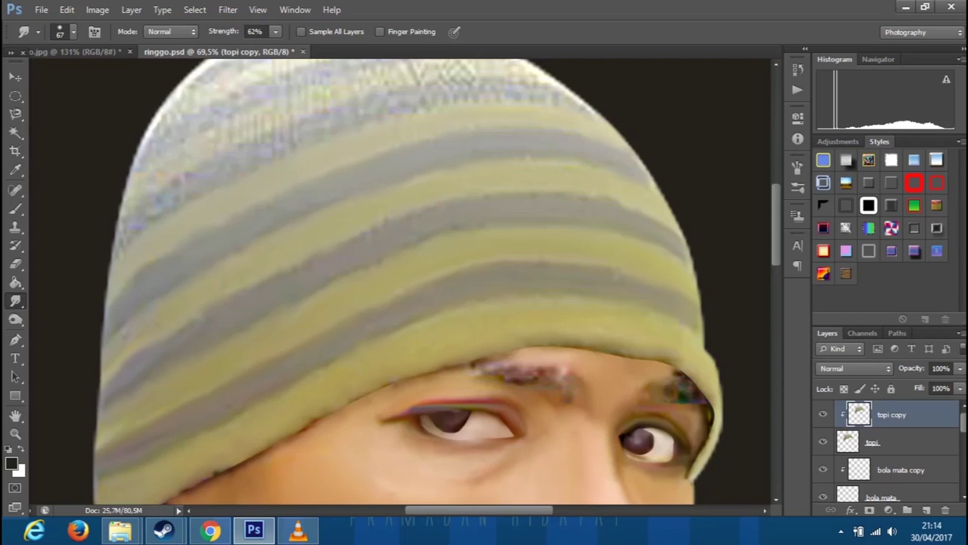
Smooth the bluish streak and noisy texture along the hat's top and upper stripes.
scroll(408, 280, up, 2)
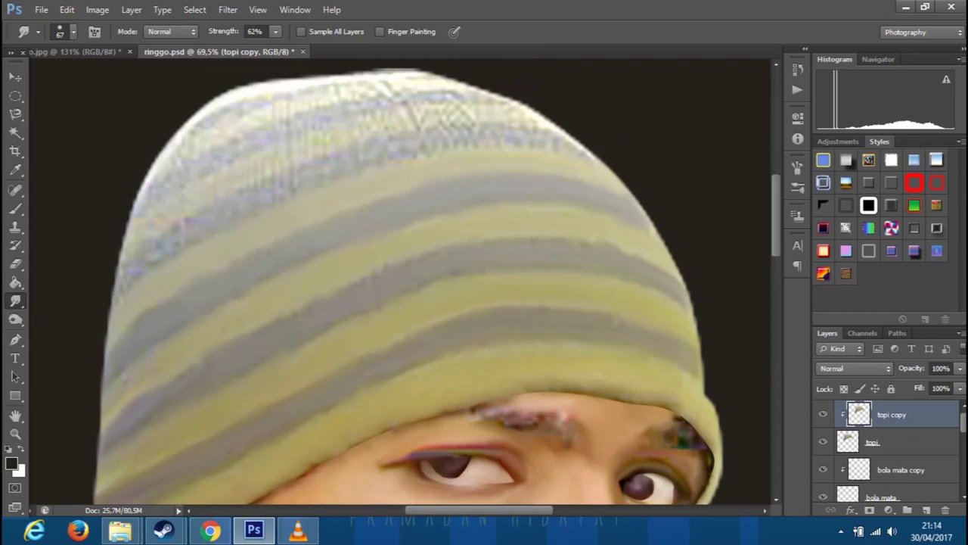
drag(413, 126, 418, 109)
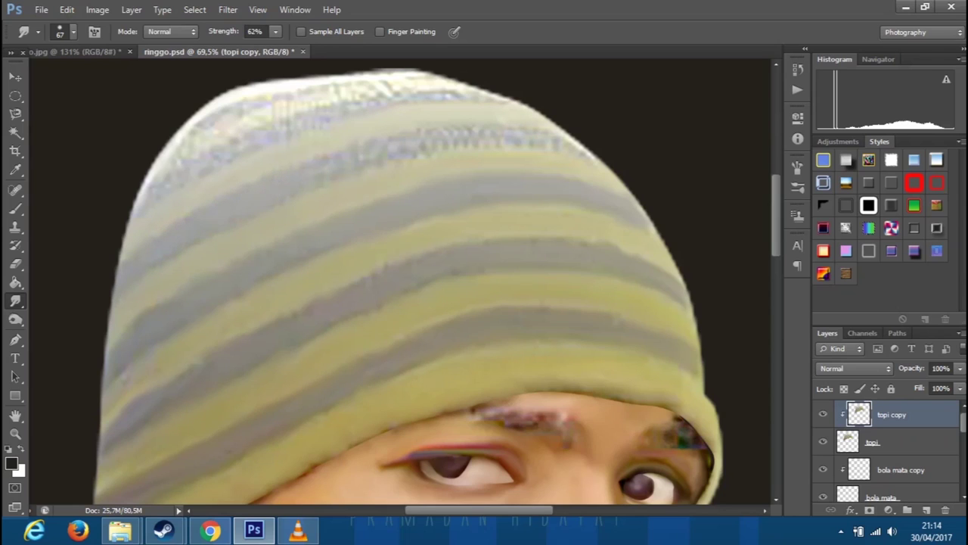
drag(561, 139, 593, 156)
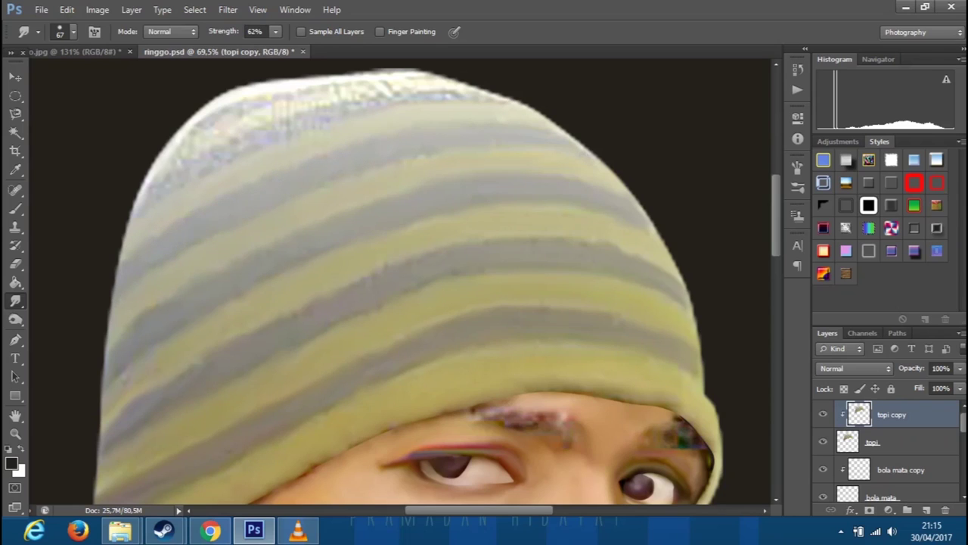
scroll(437, 286, up, 1)
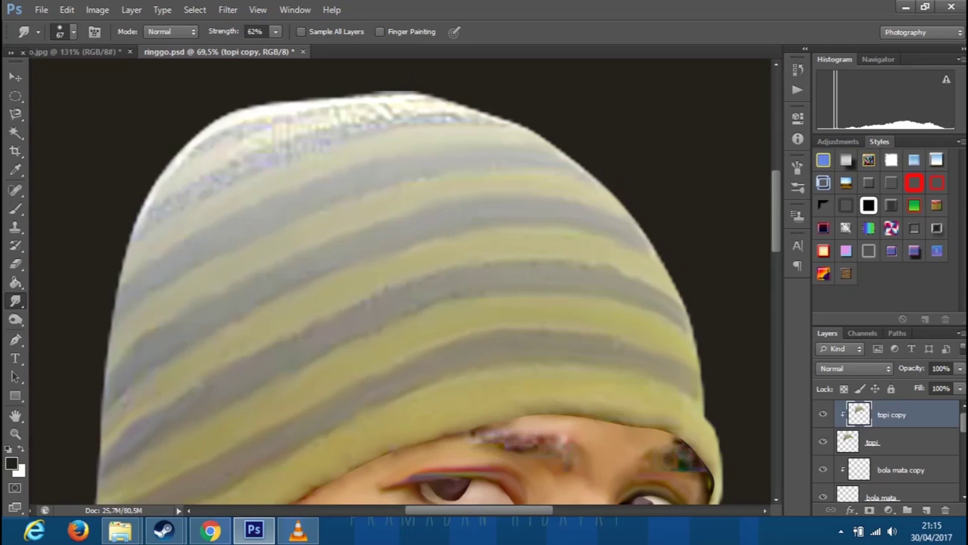
drag(371, 110, 465, 106)
mouse_move(280, 121)
mouse_down()
mouse_move(223, 132)
mouse_move(401, 110)
mouse_up()
drag(341, 97, 446, 101)
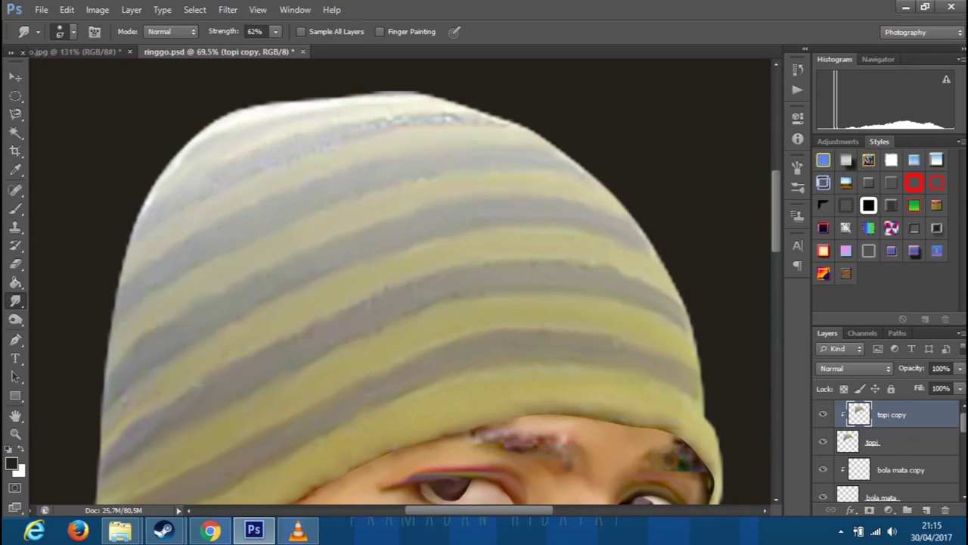
drag(258, 152, 299, 138)
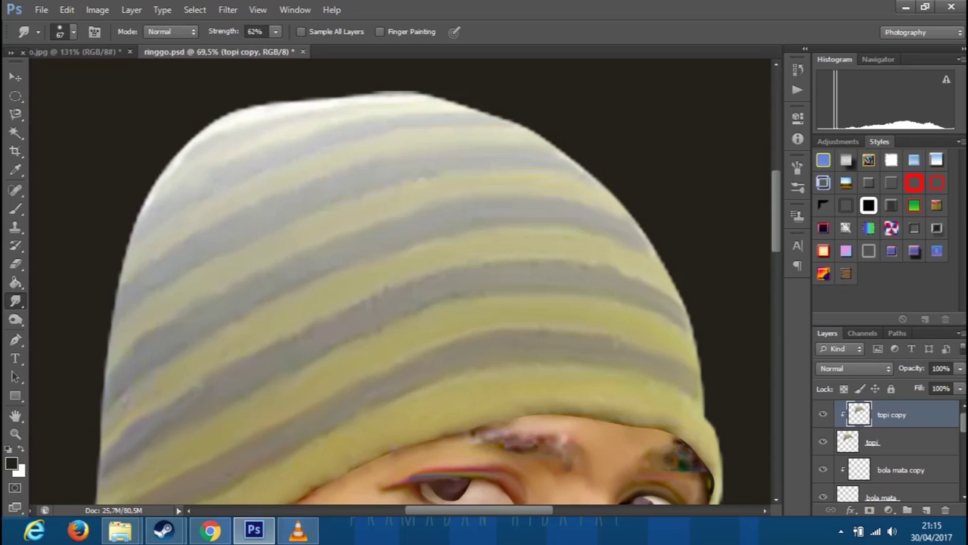
scroll(409, 287, down, 5)
scroll(408, 287, down, 1)
key(alt+bracketleft)
key(alt+bracketleft)
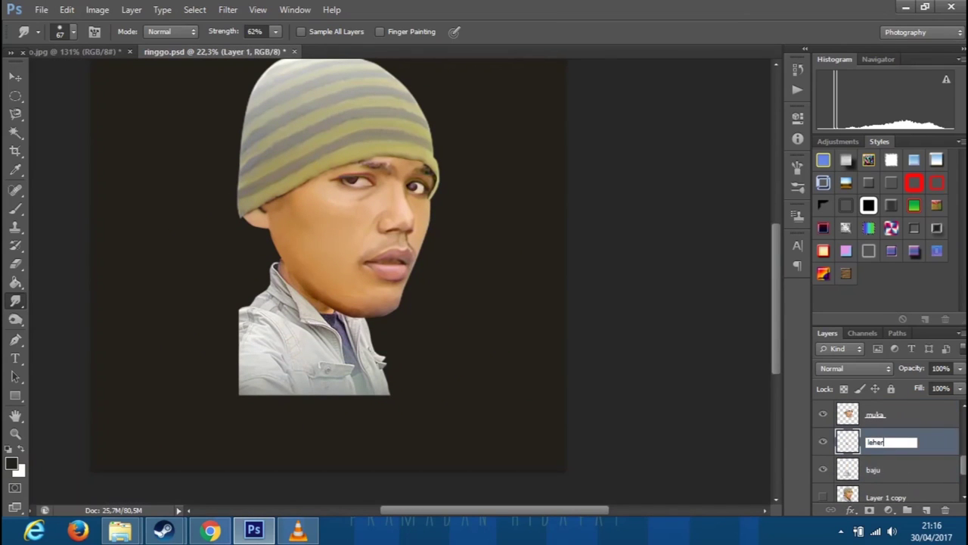
Clip the leher copy to the neck layer and shift neck and jacket down under the face.
scroll(304, 287, up, 8)
scroll(304, 287, up, 1)
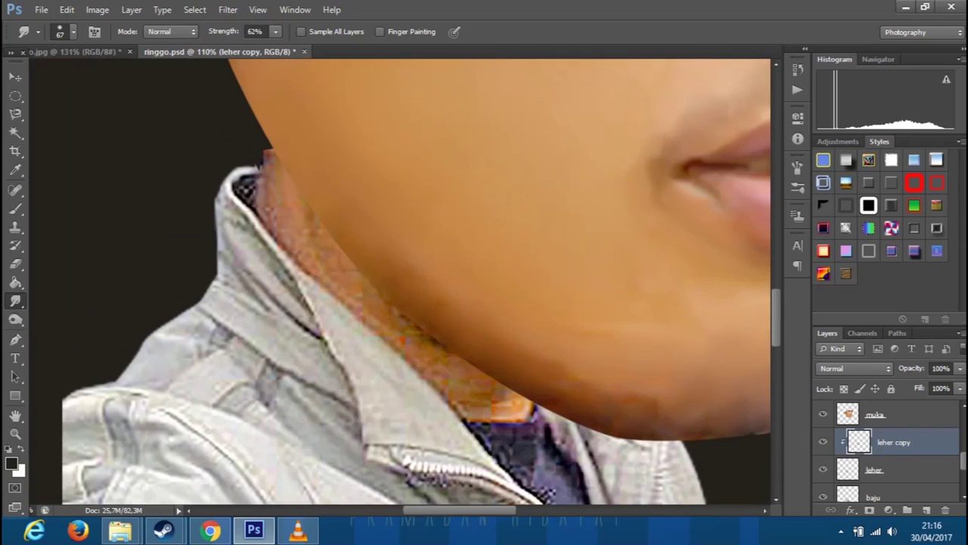
key(ctrl+alt+g)
key(alt+shift+bracketleft)
key(alt+shift+bracketleft)
key(m)
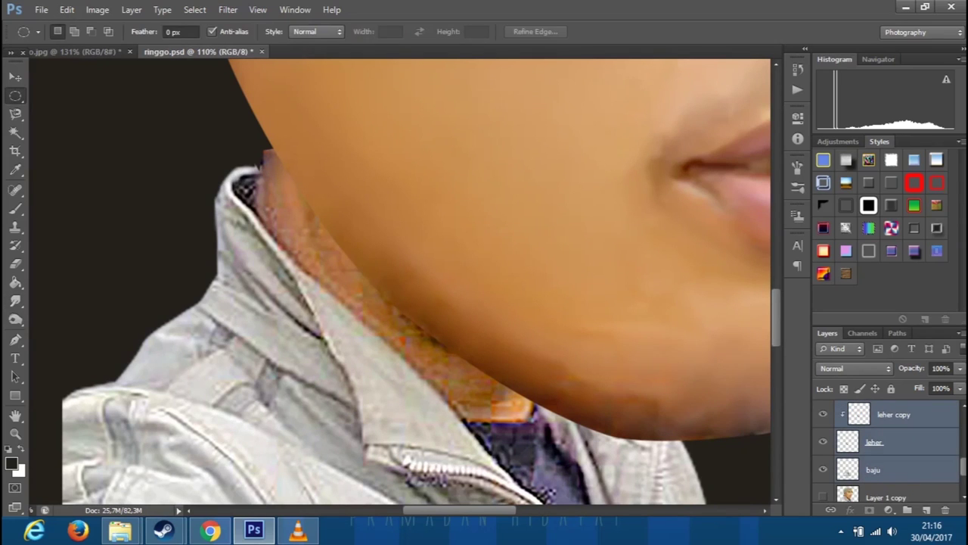
key(v)
drag(378, 341, 409, 355)
Smudge the orange speckles along the chin, jaw line and neck.
scroll(388, 373, down, 5)
scroll(351, 401, up, 4)
key(r)
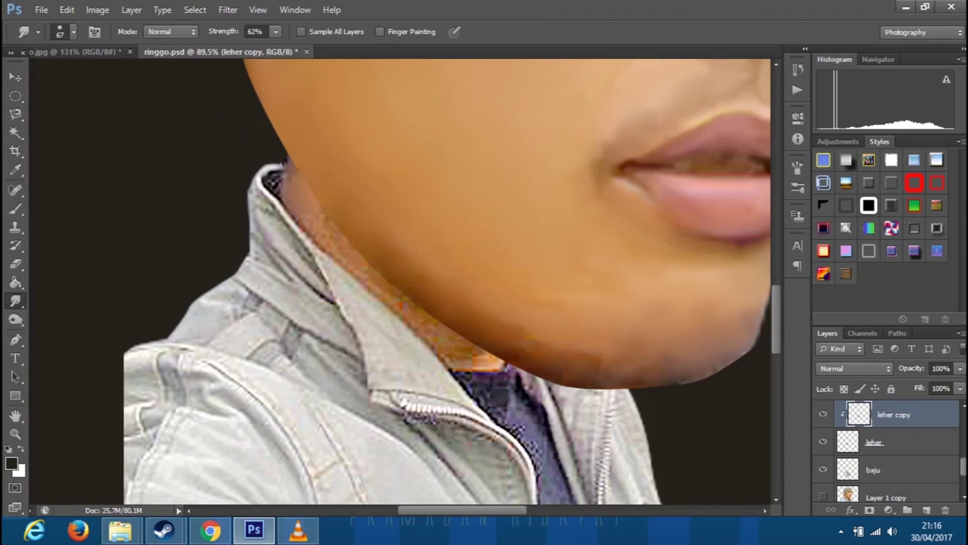
drag(390, 296, 492, 360)
mouse_move(423, 314)
mouse_down()
mouse_move(477, 369)
mouse_move(496, 363)
mouse_up()
scroll(454, 302, down, 2)
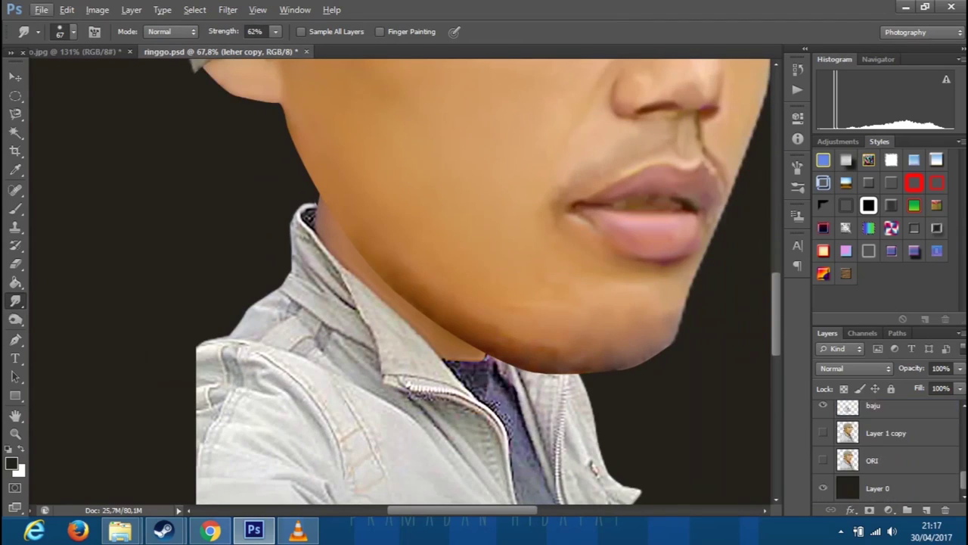
Make a clipped copy of the jacket layer and smudge the collar edge down along the neck.
click(874, 460)
key(ctrl+j)
scroll(302, 227, up, 2)
scroll(221, 152, up, 3)
mouse_move(274, 143)
mouse_down()
mouse_move(258, 189)
mouse_move(295, 212)
mouse_up()
key(alt+bracketright)
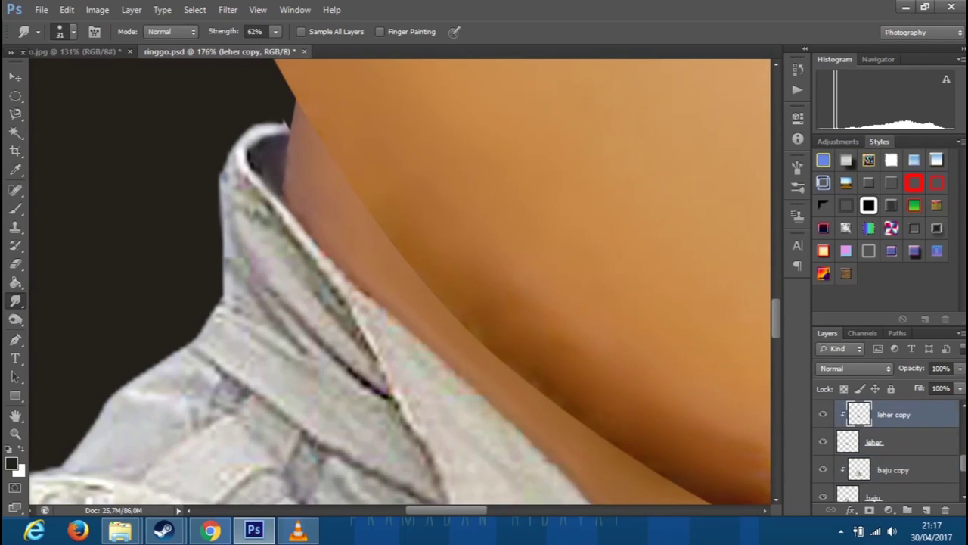
key(alt+bracketleft)
key(alt+bracketleft)
mouse_move(272, 130)
mouse_down()
mouse_move(250, 151)
mouse_move(420, 446)
mouse_up()
Blend the dark crease into the lighter collar and smooth the collar fold's fabric.
mouse_move(227, 185)
mouse_down()
mouse_move(265, 220)
mouse_move(257, 250)
mouse_up()
mouse_move(303, 307)
mouse_down()
mouse_move(356, 371)
mouse_move(325, 318)
mouse_up()
drag(257, 228, 307, 276)
drag(236, 201, 261, 227)
drag(310, 284, 356, 316)
drag(265, 291, 405, 416)
mouse_move(238, 261)
mouse_down()
mouse_move(231, 303)
mouse_move(317, 370)
mouse_up()
drag(219, 302, 254, 345)
scroll(325, 348, down, 3)
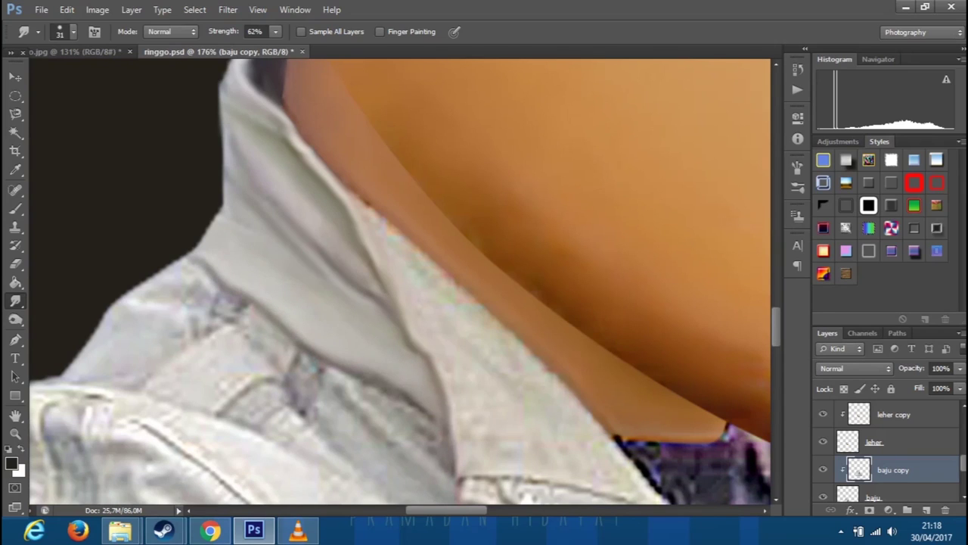
Smooth the shirt fabric along the neck edge.
drag(375, 215, 423, 266)
mouse_move(353, 229)
mouse_down()
mouse_move(376, 258)
mouse_move(442, 284)
mouse_up()
drag(376, 213, 436, 273)
drag(317, 151, 377, 212)
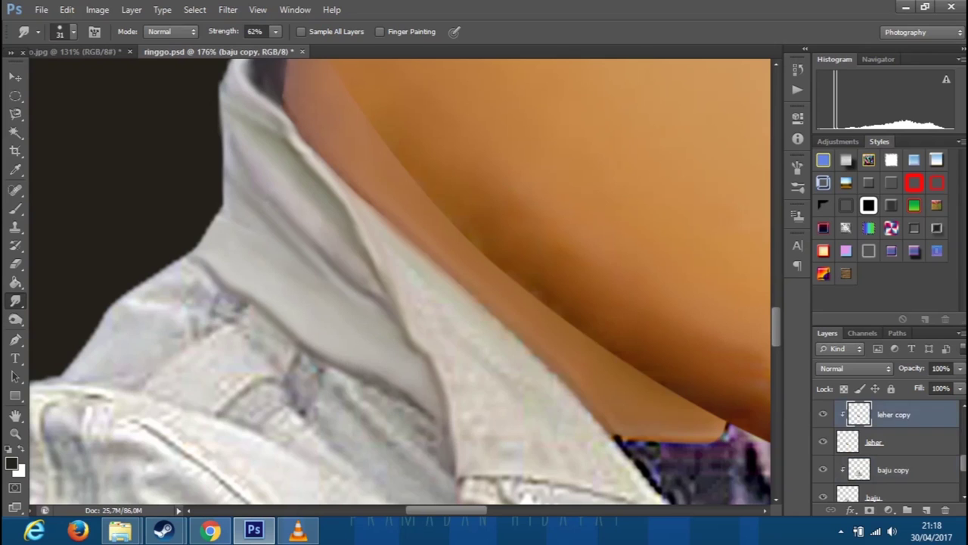
scroll(401, 280, down, 2)
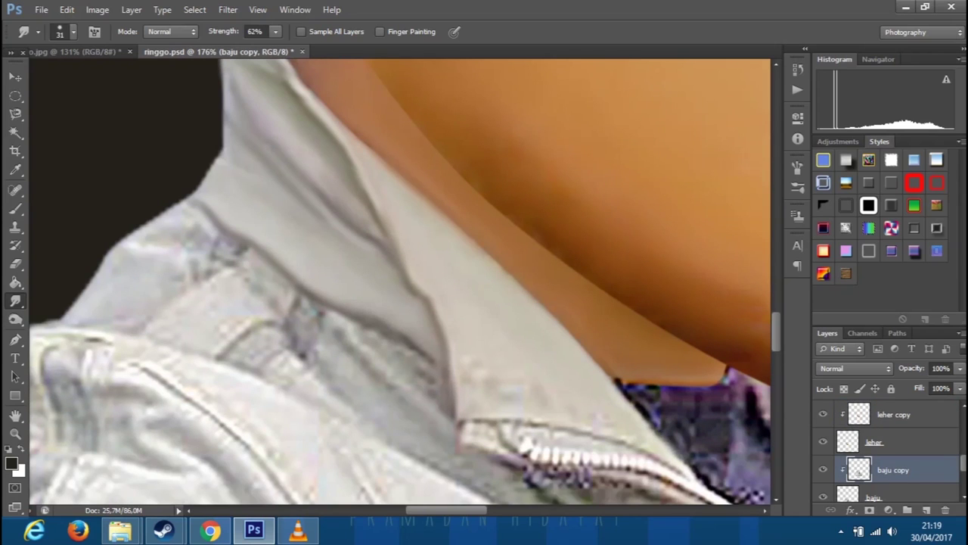
scroll(605, 439, down, 2)
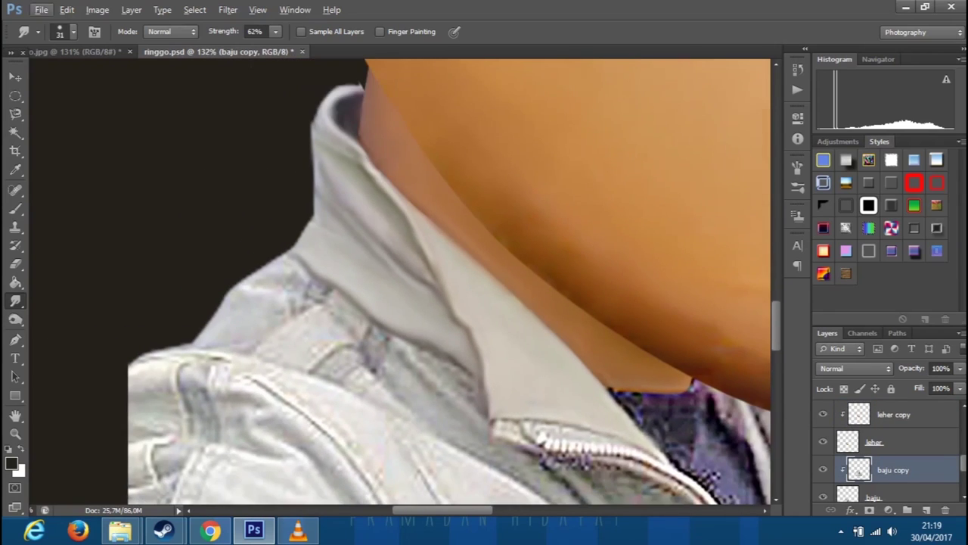
scroll(619, 414, up, 3)
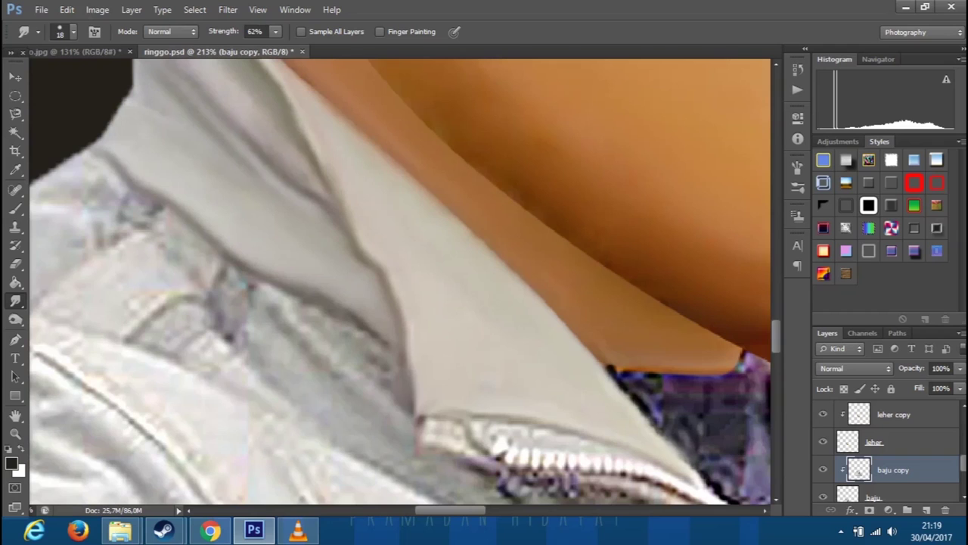
Soften the white zipper teeth and blend the orange chin edge into the purple shirt.
drag(424, 440, 484, 428)
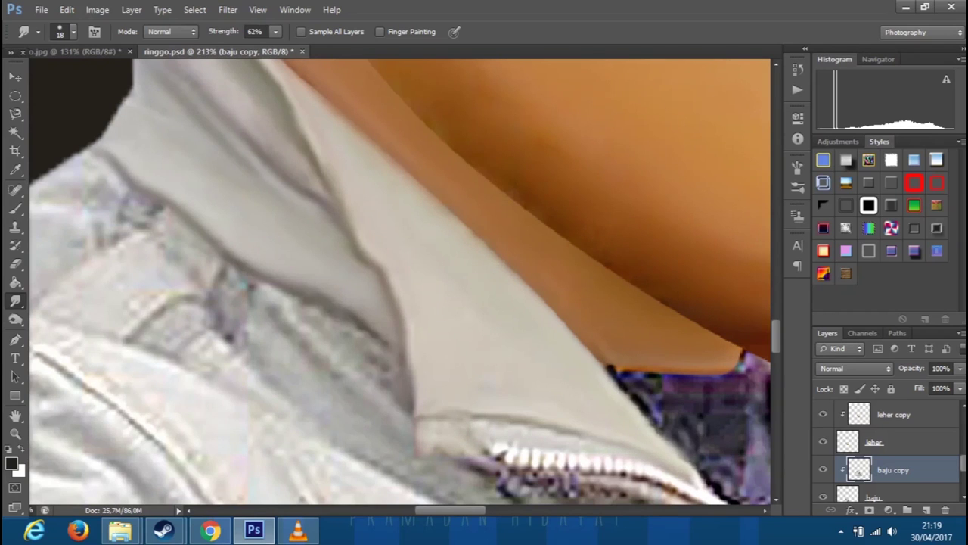
scroll(499, 386, down, 3)
scroll(500, 386, up, 3)
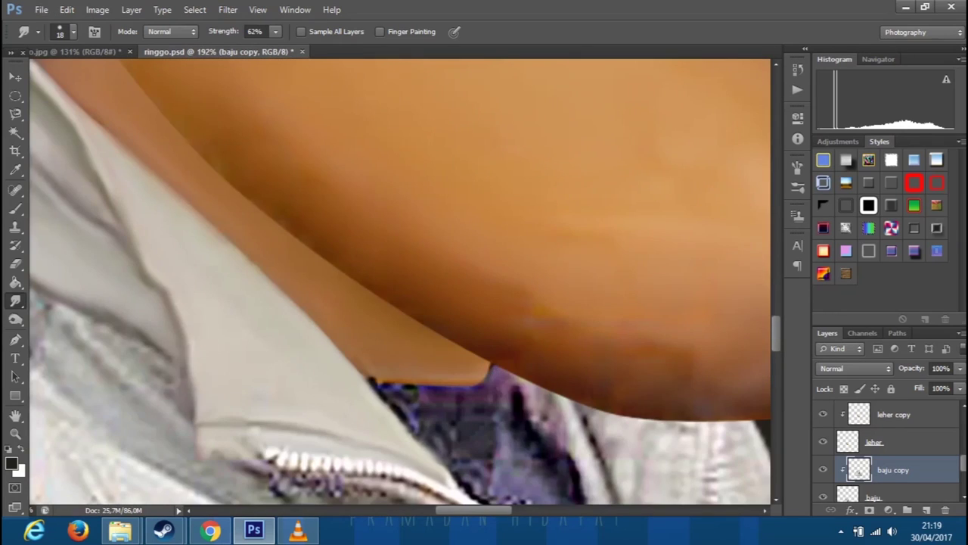
drag(484, 383, 367, 378)
drag(484, 378, 367, 379)
mouse_move(424, 399)
mouse_down()
mouse_move(421, 448)
mouse_move(484, 500)
mouse_move(514, 416)
mouse_move(446, 432)
mouse_up()
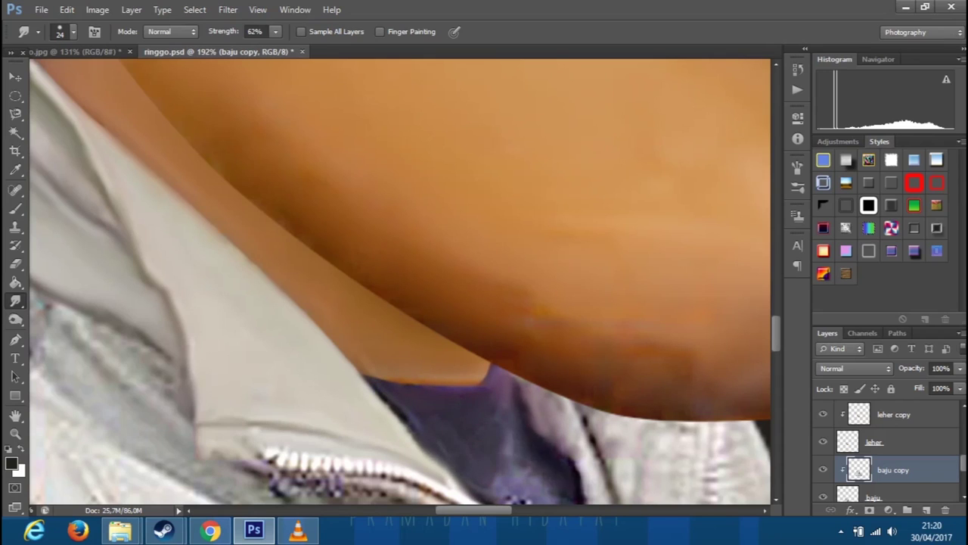
scroll(529, 439, down, 3)
scroll(579, 466, down, 4)
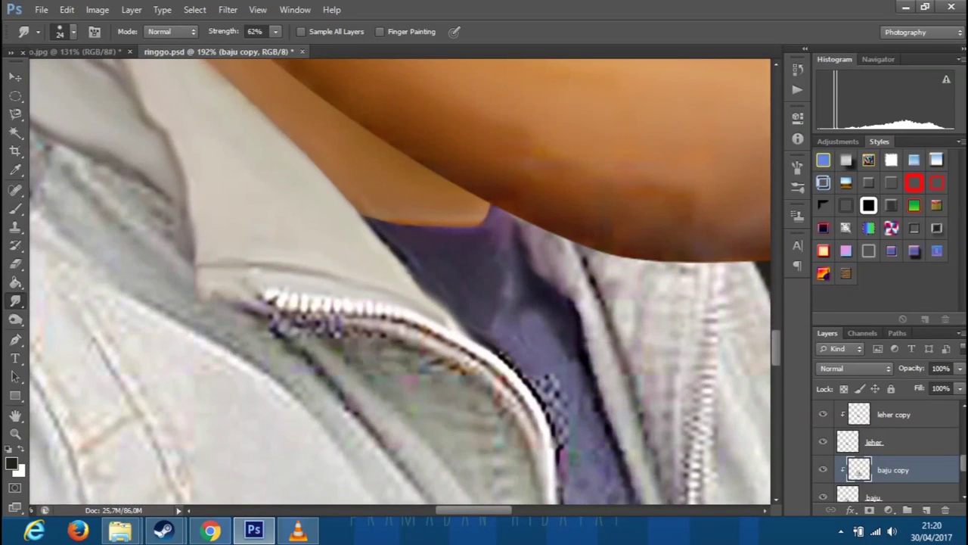
Smooth the grey cloth, dark folds and zipper edge right of the purple shirt.
mouse_move(617, 454)
mouse_down()
mouse_move(592, 367)
mouse_move(594, 299)
mouse_move(616, 367)
mouse_up()
drag(647, 461, 613, 352)
drag(583, 299, 593, 353)
drag(541, 394, 556, 462)
drag(586, 261, 658, 386)
mouse_move(640, 318)
mouse_down()
mouse_move(609, 265)
mouse_move(677, 281)
mouse_up()
Smooth the dark shirt below the pocket edge.
scroll(673, 454, down, 3)
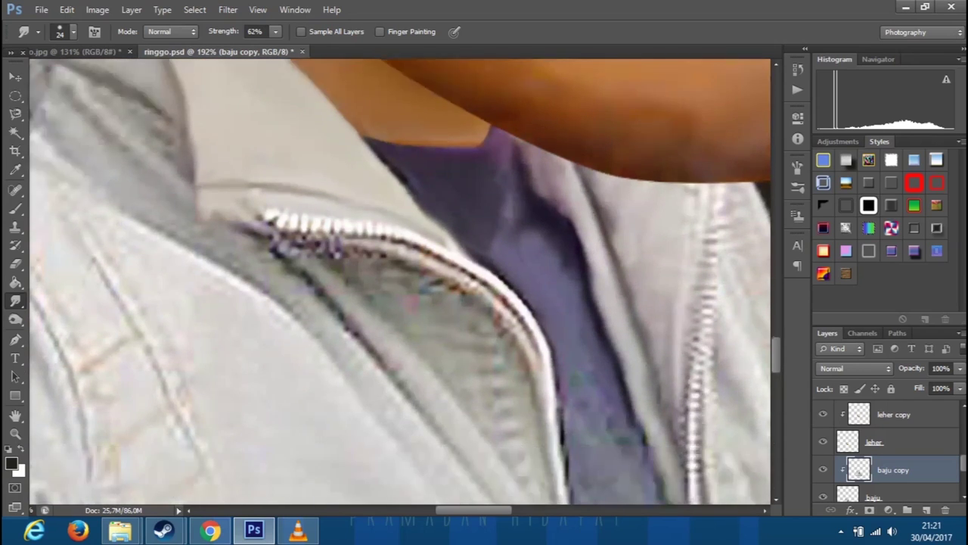
scroll(674, 454, down, 1)
scroll(673, 454, down, 1)
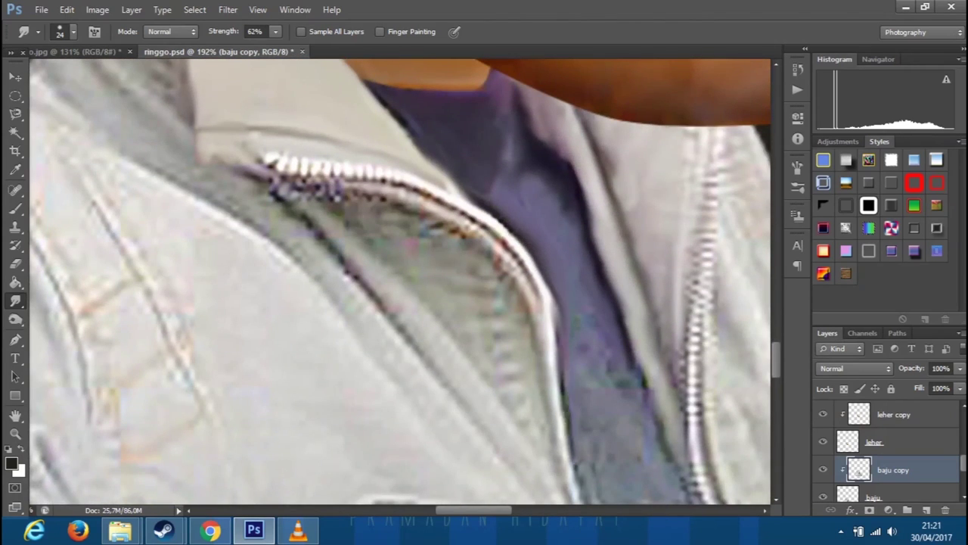
scroll(677, 219, down, 1)
scroll(665, 333, down, 1)
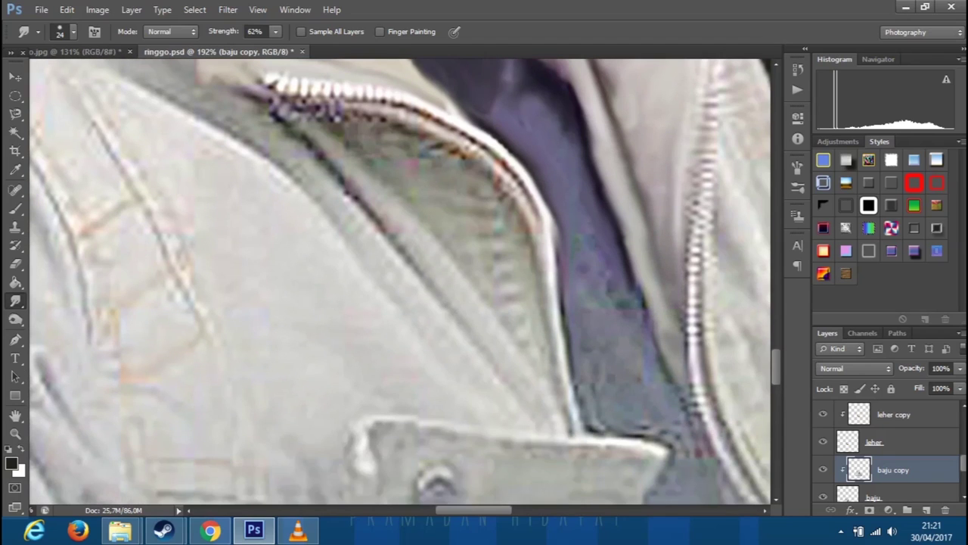
drag(636, 431, 677, 443)
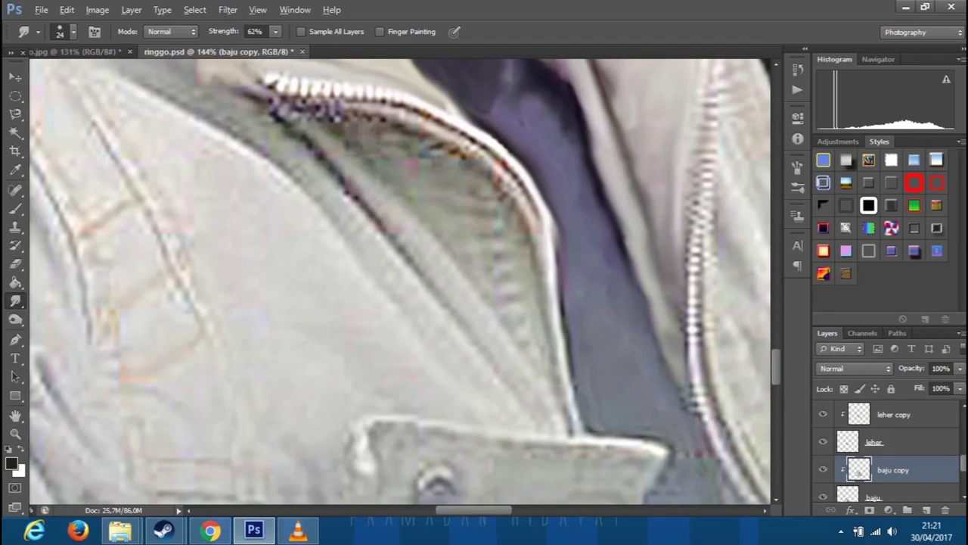
scroll(688, 424, down, 5)
scroll(658, 378, up, 3)
Smudge the pocket flap edges, the dark spot below the pocket and the area beside its button.
scroll(651, 364, up, 2)
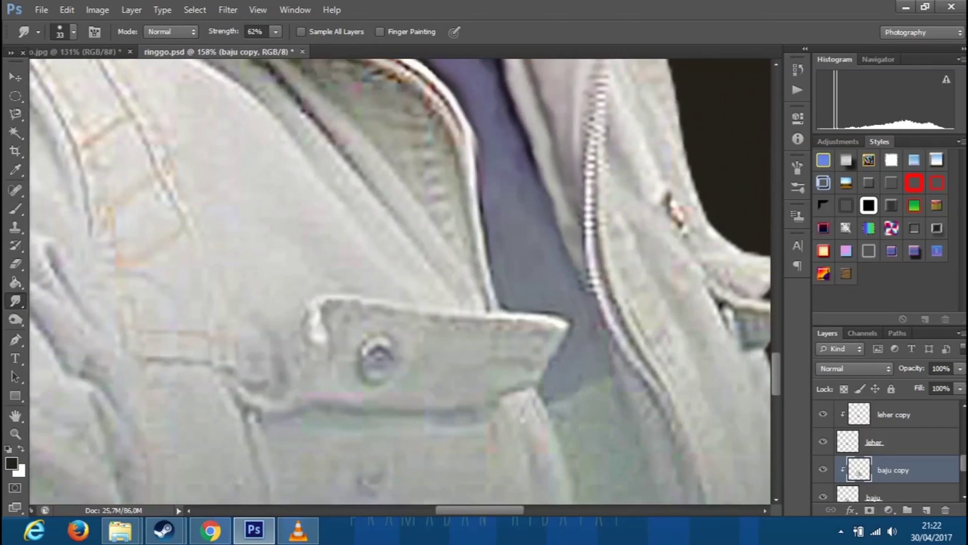
scroll(575, 326, down, 2)
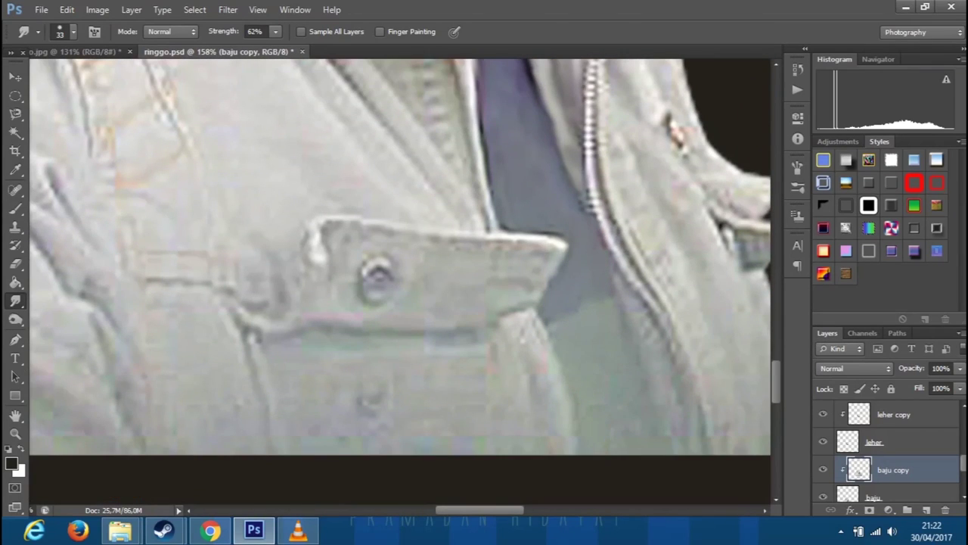
mouse_move(559, 379)
mouse_down()
mouse_move(546, 326)
mouse_move(548, 409)
mouse_move(495, 350)
mouse_move(454, 330)
mouse_up()
drag(310, 326, 262, 330)
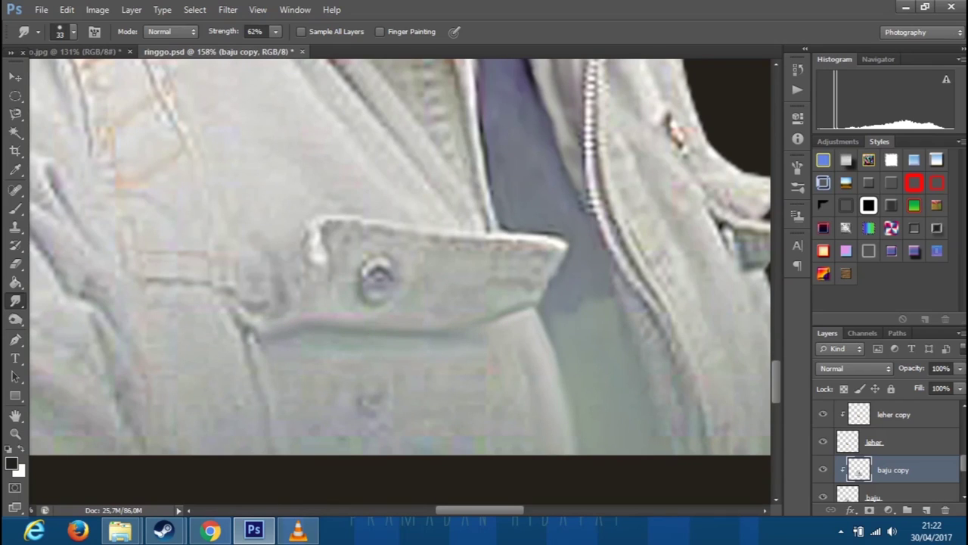
drag(380, 398, 360, 401)
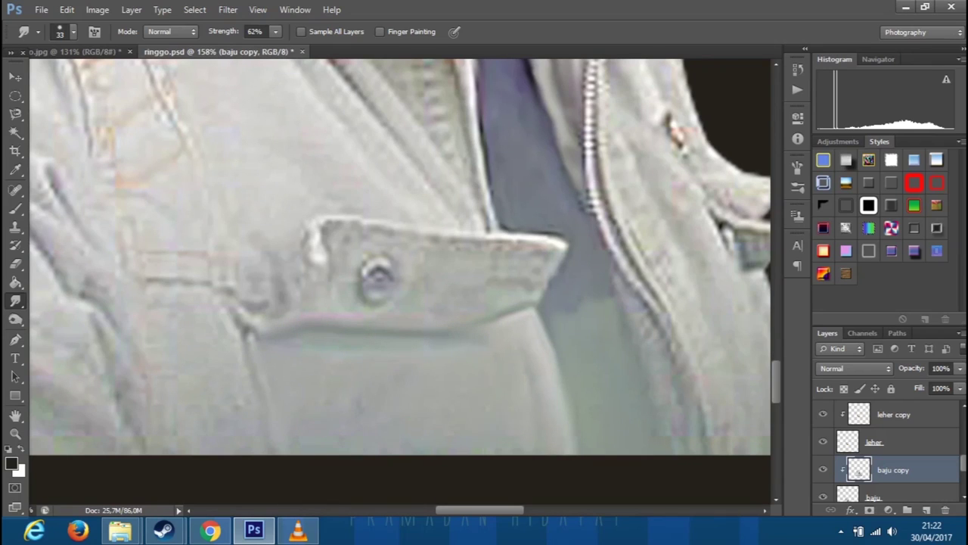
scroll(366, 325, down, 3)
scroll(367, 326, up, 3)
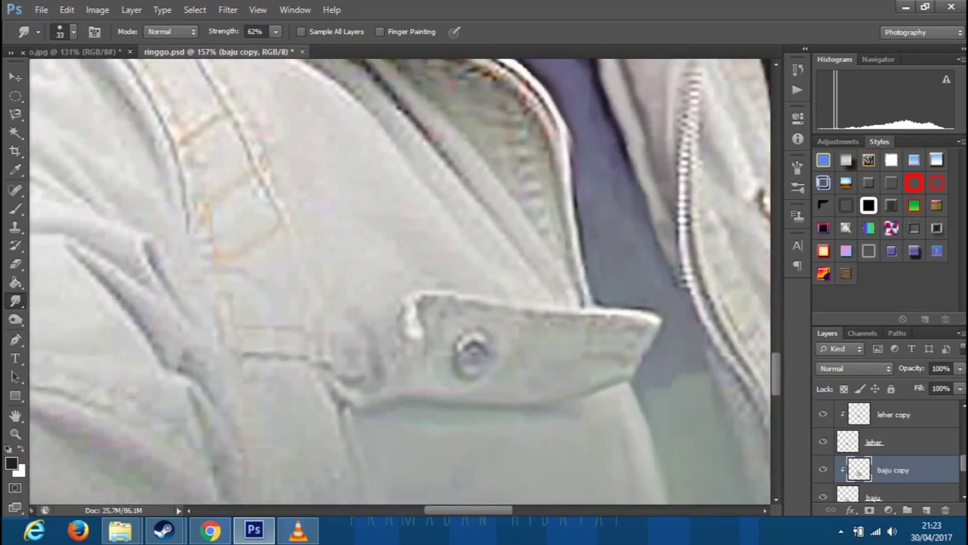
drag(367, 330, 333, 408)
mouse_move(409, 399)
mouse_down()
mouse_move(410, 314)
mouse_move(428, 295)
mouse_move(661, 318)
mouse_up()
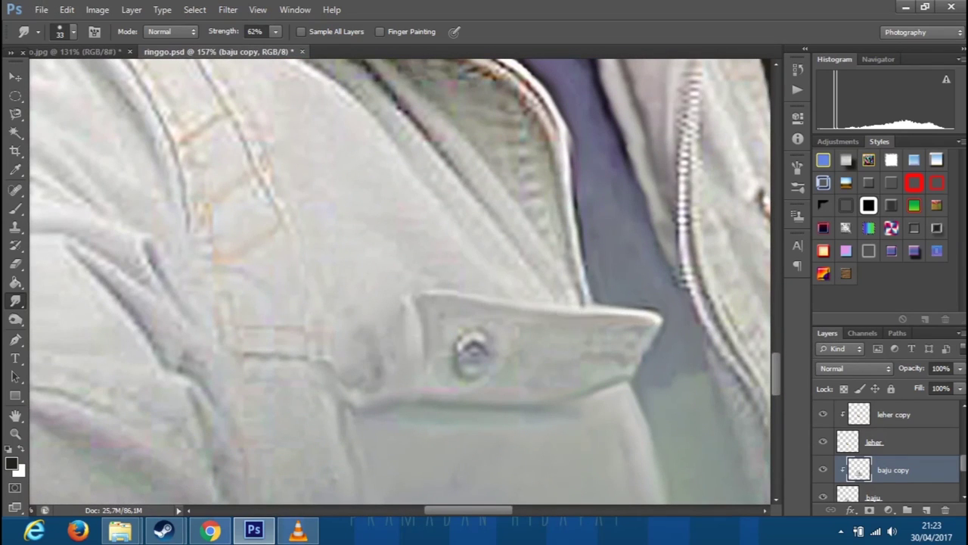
mouse_move(452, 333)
mouse_down()
mouse_move(457, 378)
mouse_move(487, 348)
mouse_move(469, 368)
mouse_move(455, 366)
mouse_up()
mouse_move(345, 333)
mouse_down()
mouse_move(355, 382)
mouse_move(359, 299)
mouse_up()
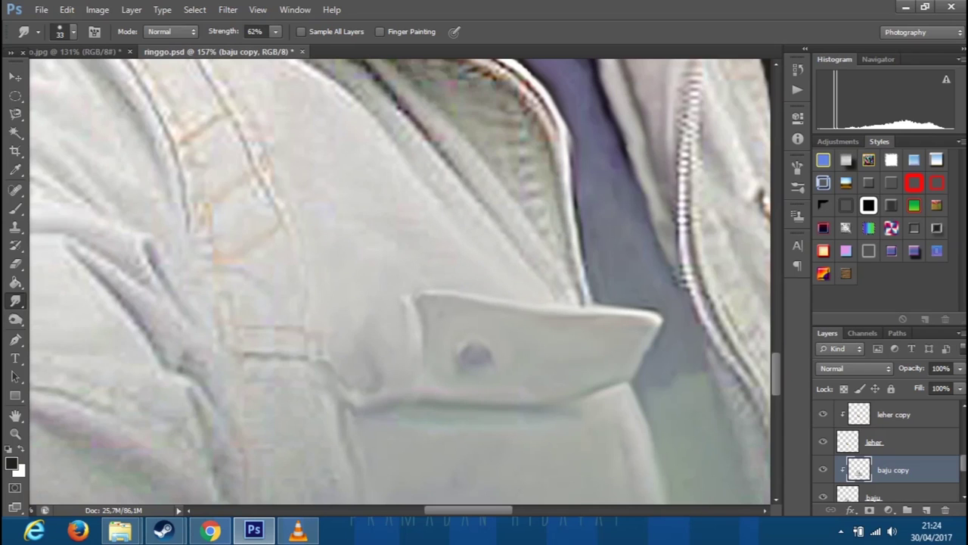
Blend the purple shadow along the collar fold.
scroll(348, 348, down, 3)
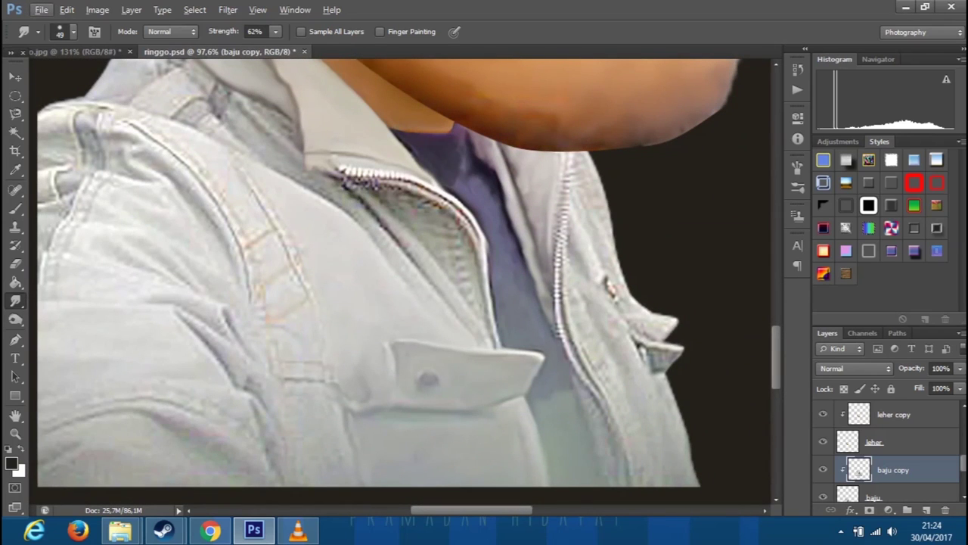
scroll(680, 215, down, 1)
scroll(681, 214, down, 1)
scroll(681, 215, up, 2)
scroll(680, 215, up, 2)
drag(355, 234, 397, 143)
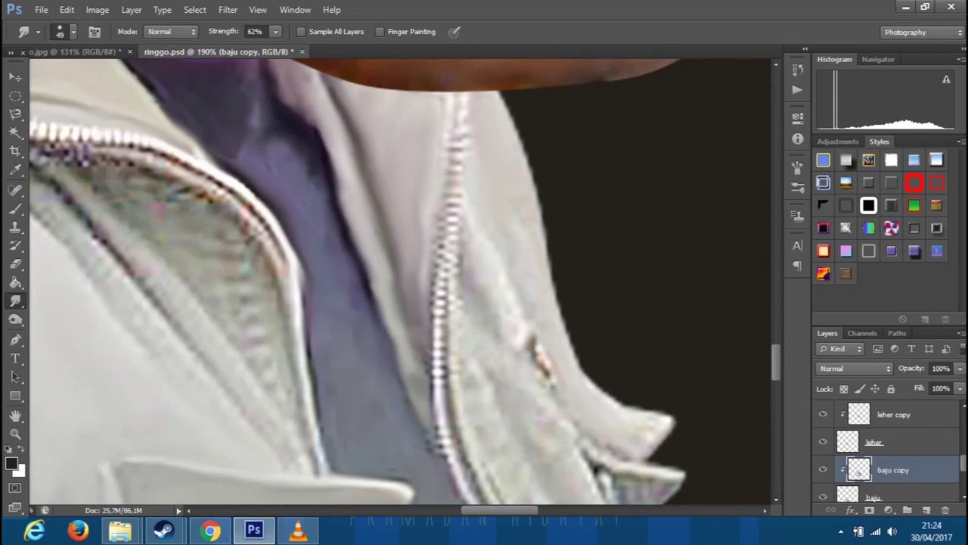
Soften the speckled jacket beside the zipper, the orange collar spot and the noisy lower collar edge.
scroll(492, 325, down, 1)
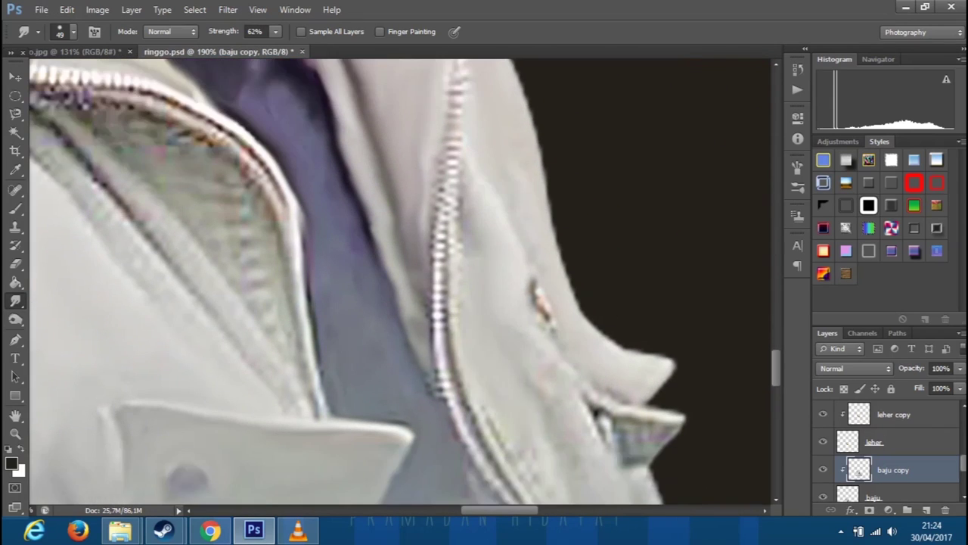
scroll(401, 280, down, 3)
scroll(401, 279, down, 2)
drag(613, 386, 666, 447)
drag(677, 389, 708, 477)
drag(515, 333, 574, 469)
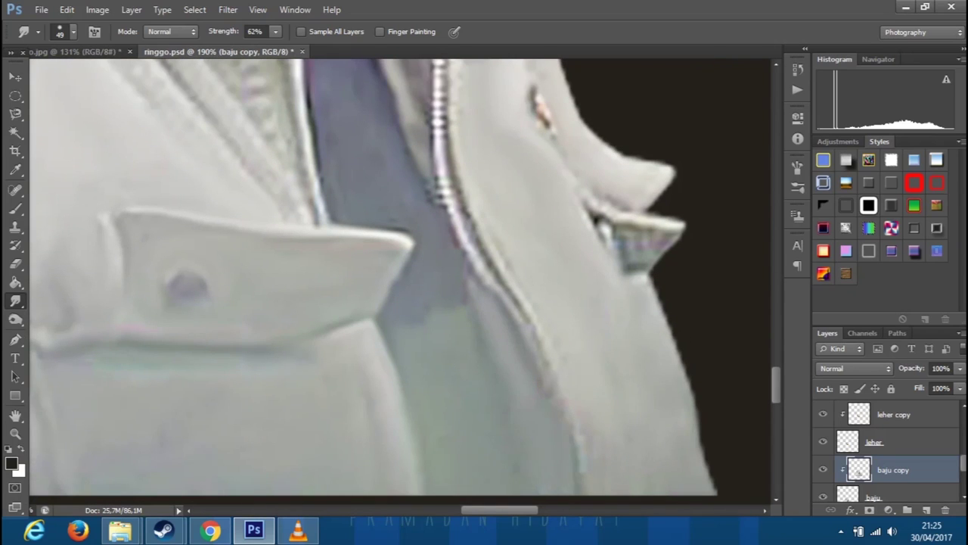
scroll(597, 394, up, 1)
drag(534, 147, 551, 187)
mouse_move(590, 265)
mouse_down()
mouse_move(674, 283)
mouse_move(598, 281)
mouse_move(670, 292)
mouse_move(609, 307)
mouse_move(643, 325)
mouse_up()
Smooth the reddish fringe and speckled edges along the full length of the zipper.
drag(464, 253, 541, 409)
drag(458, 281, 510, 350)
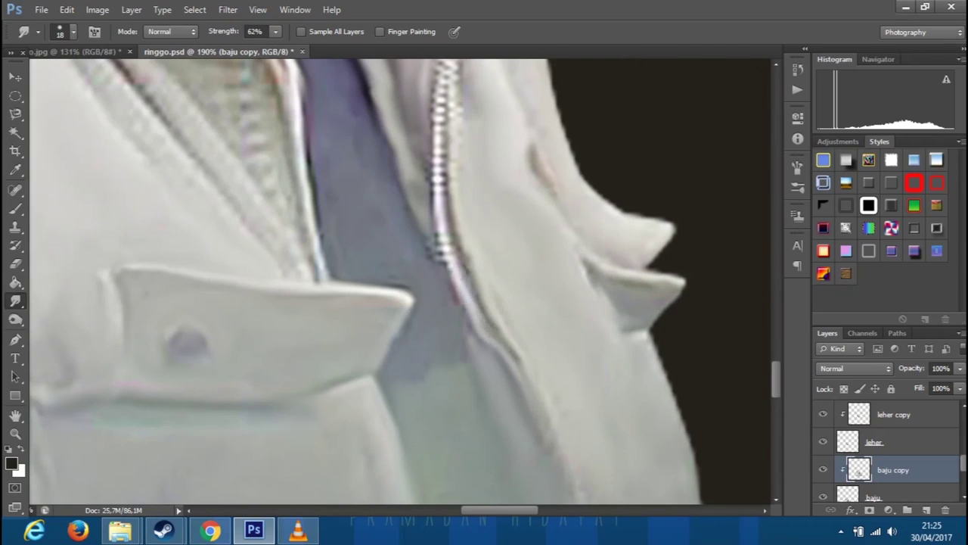
drag(451, 189, 454, 257)
mouse_move(439, 168)
mouse_down()
mouse_move(437, 262)
mouse_move(475, 356)
mouse_up()
drag(423, 263, 428, 292)
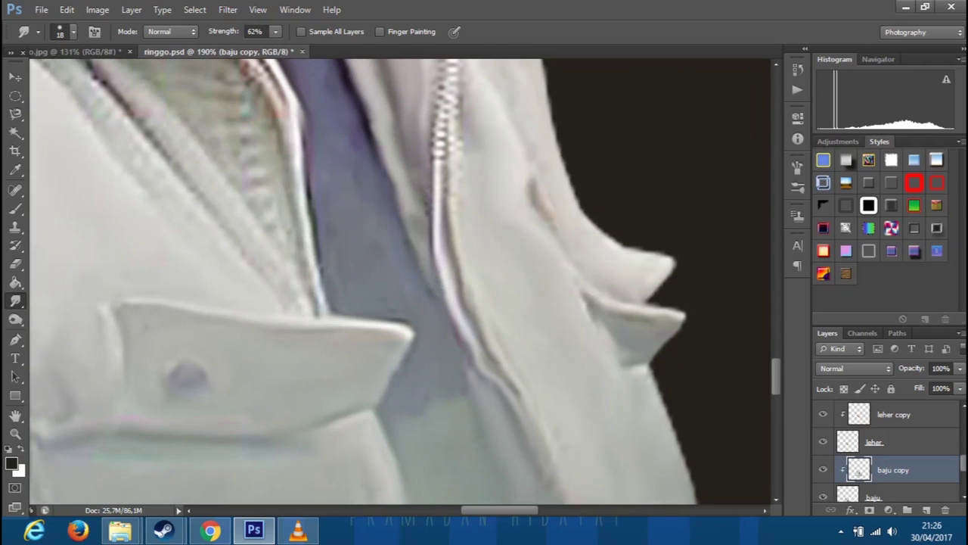
scroll(446, 227, up, 3)
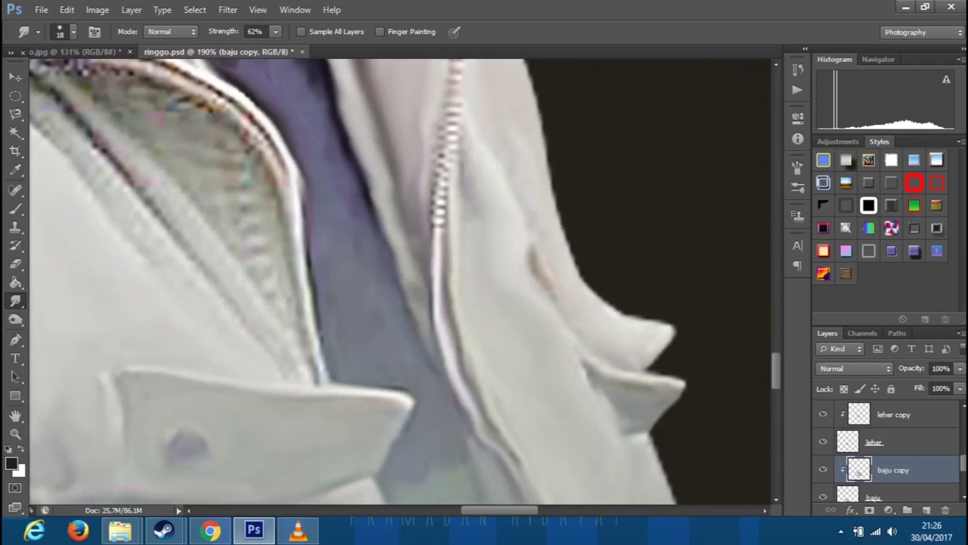
scroll(458, 196, up, 3)
drag(446, 221, 439, 286)
drag(443, 193, 429, 302)
scroll(443, 269, down, 2)
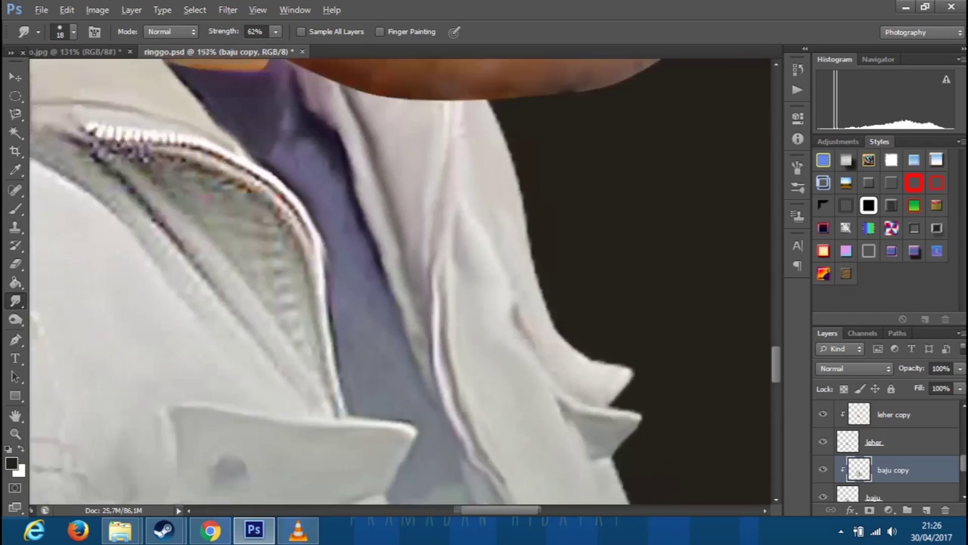
scroll(219, 246, down, 5)
scroll(219, 246, up, 5)
Set the smudge brush to 29 px and smooth the shirt folds near the collar and below the zipper.
drag(353, 195, 394, 195)
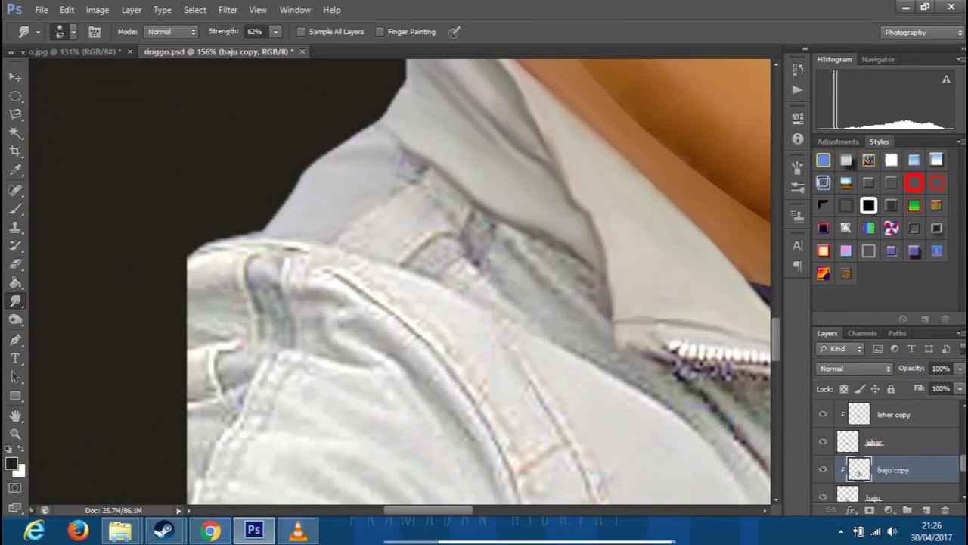
drag(411, 216, 386, 217)
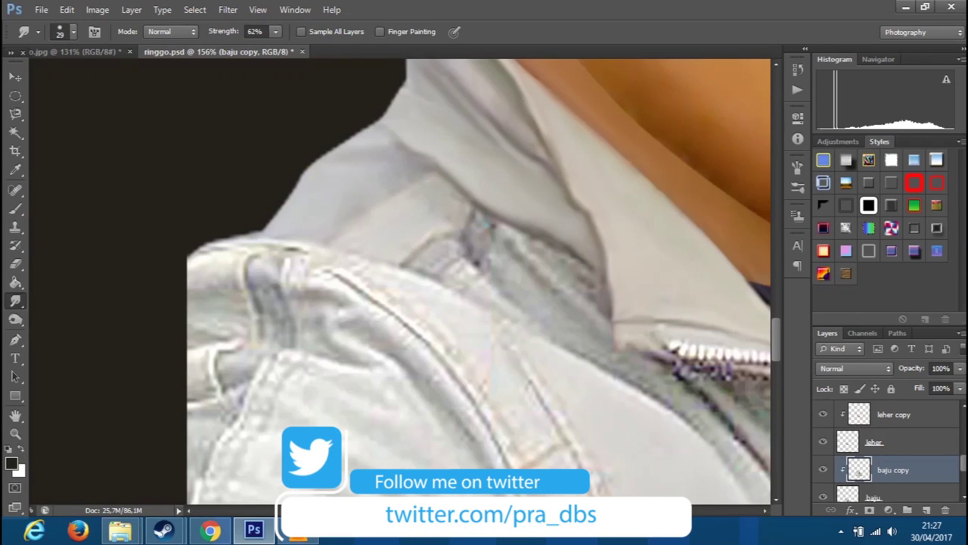
drag(505, 251, 563, 306)
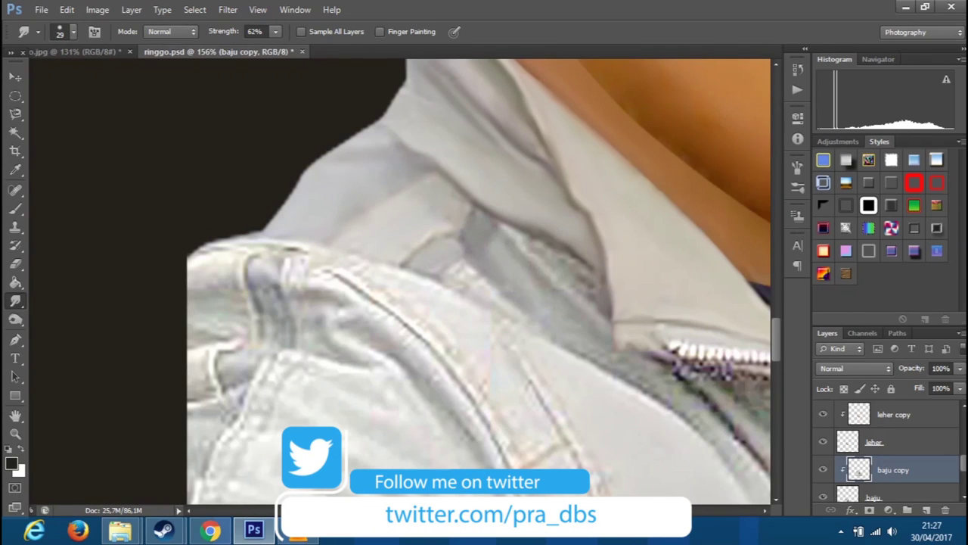
drag(529, 236, 593, 297)
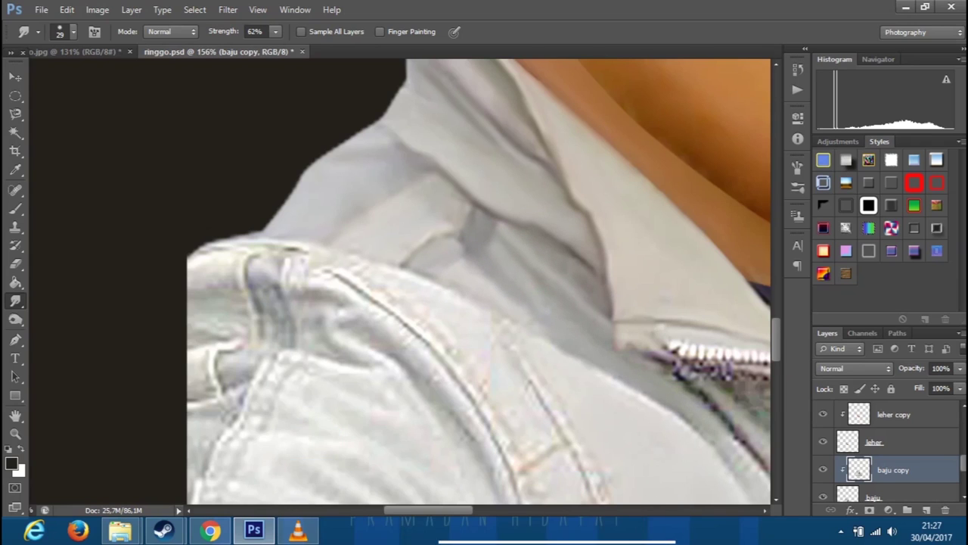
drag(681, 363, 424, 227)
drag(484, 273, 541, 344)
mouse_move(465, 254)
mouse_down()
mouse_move(522, 303)
mouse_move(579, 386)
mouse_up()
drag(491, 303, 563, 394)
Blend the zipper's right edge, its stitched texture and the purplish area beneath it.
drag(664, 484, 655, 390)
drag(655, 348, 651, 431)
drag(665, 393, 681, 469)
drag(492, 250, 559, 275)
drag(611, 295, 616, 346)
drag(484, 246, 629, 397)
drag(625, 344, 628, 355)
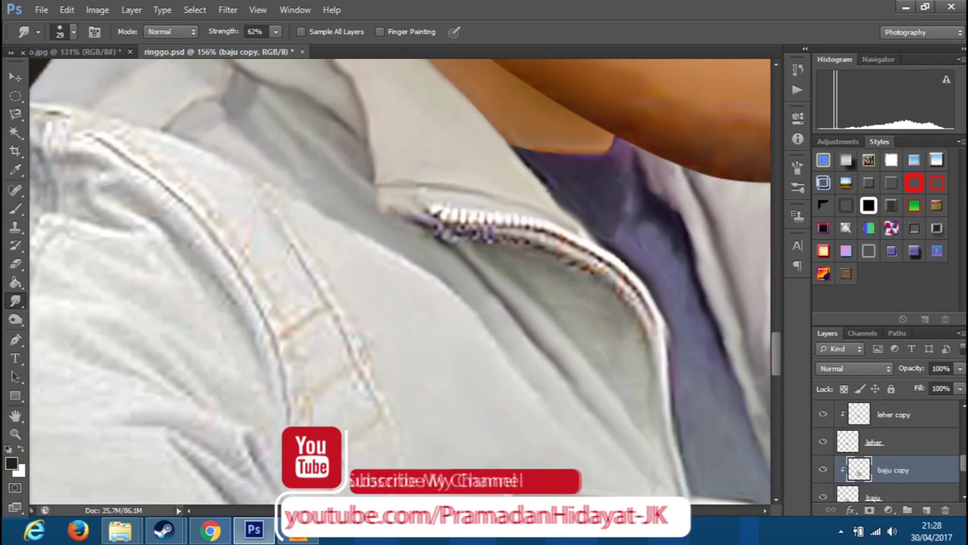
drag(488, 226, 529, 231)
mouse_move(454, 227)
mouse_down()
mouse_move(583, 254)
mouse_move(652, 337)
mouse_move(556, 233)
mouse_move(431, 213)
mouse_move(598, 261)
mouse_up()
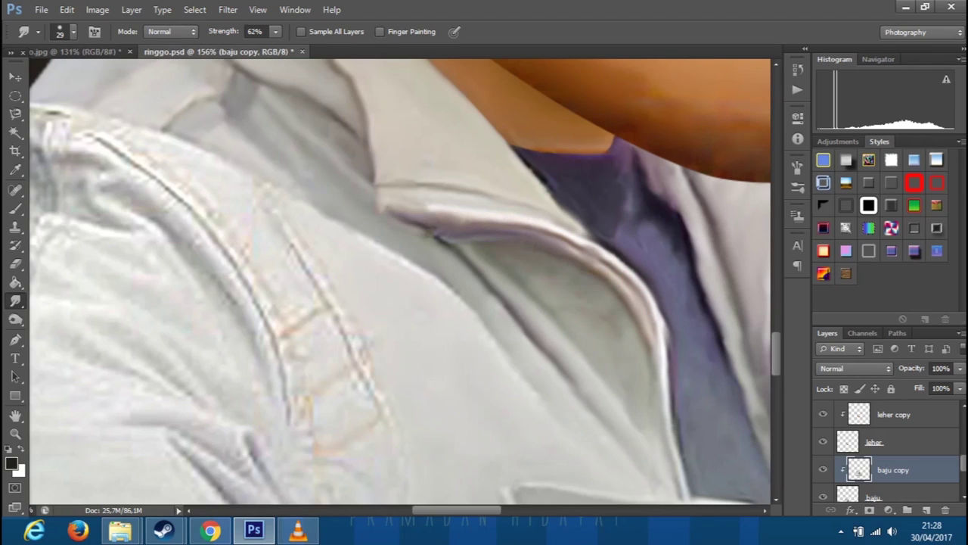
Enlarge the smudge brush to 45 px and zoom out to view the whole jacket.
scroll(401, 279, down, 5)
scroll(401, 280, up, 4)
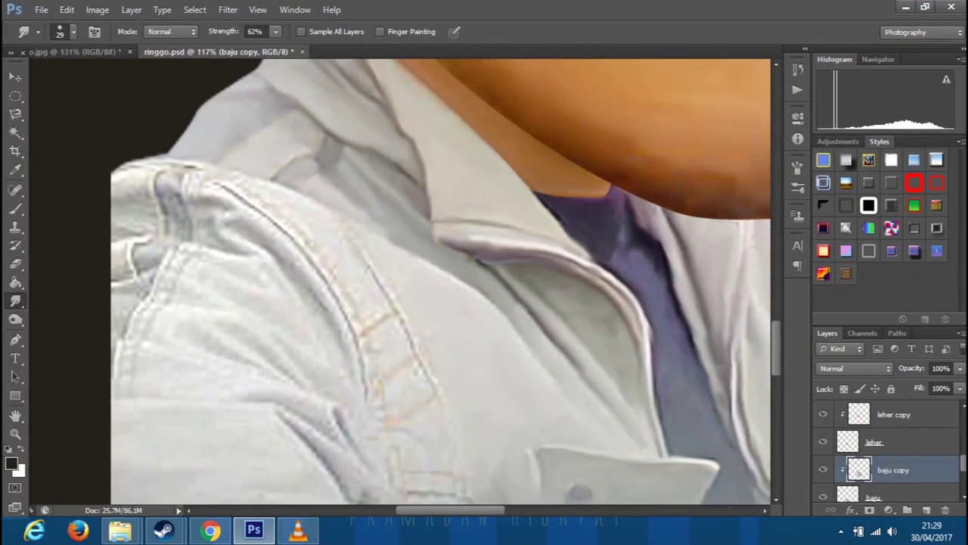
scroll(376, 286, down, 2)
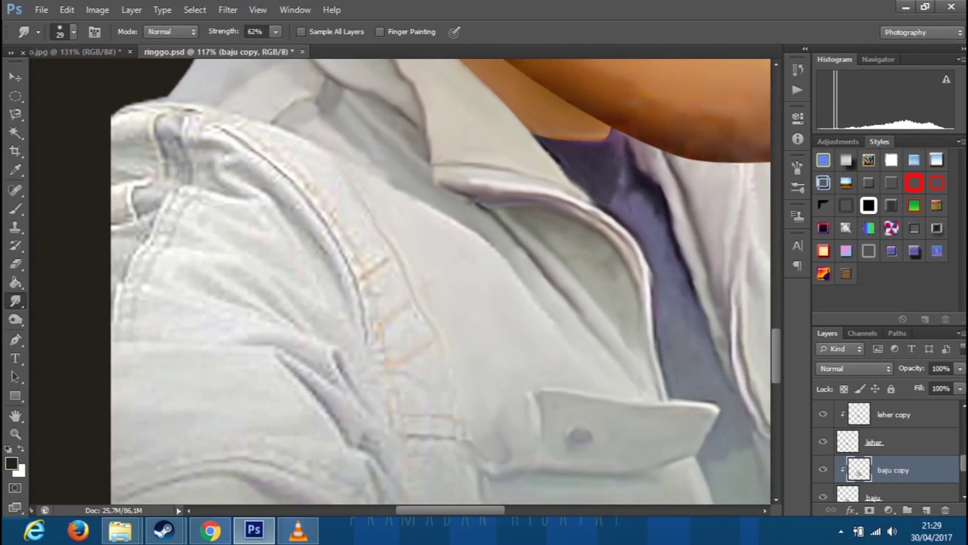
drag(288, 145, 308, 139)
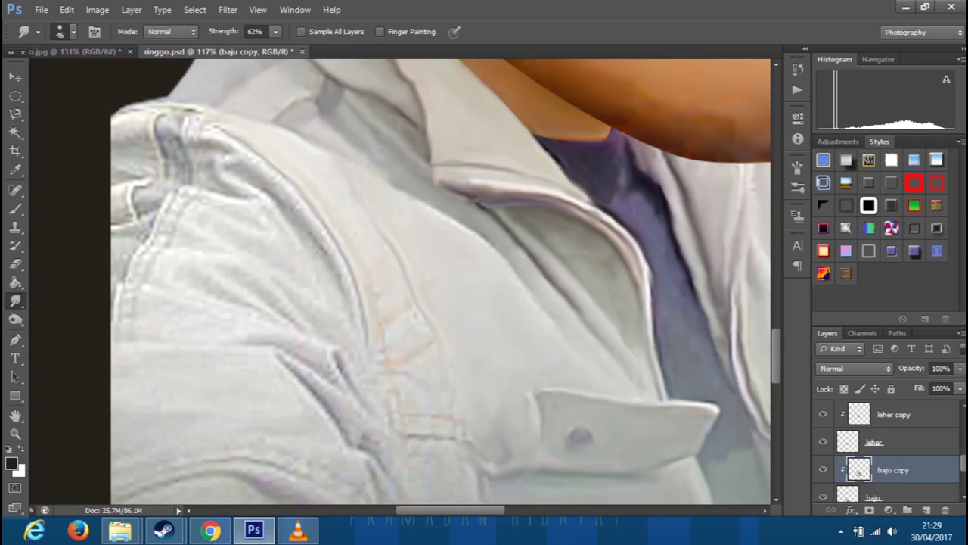
scroll(441, 281, down, 2)
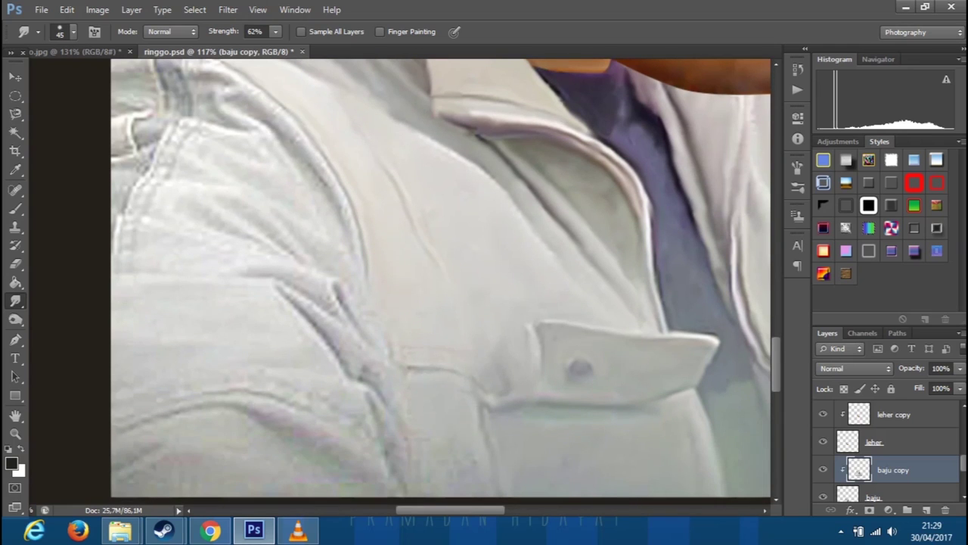
scroll(441, 281, down, 2)
key(ctrl+minus)
key(ctrl+minus)
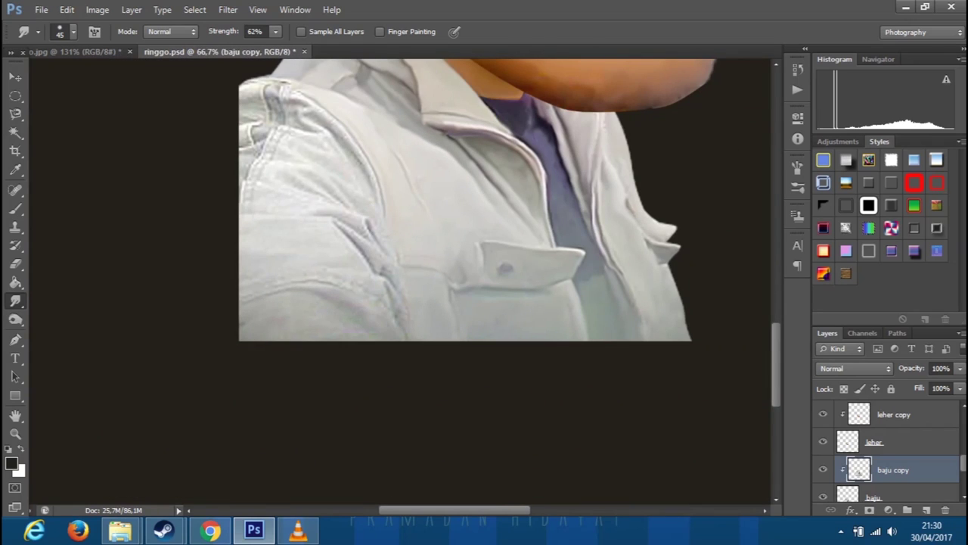
Set the smudge brush to 28 px and blend the blue-grey collar folds into white.
scroll(348, 286, up, 2)
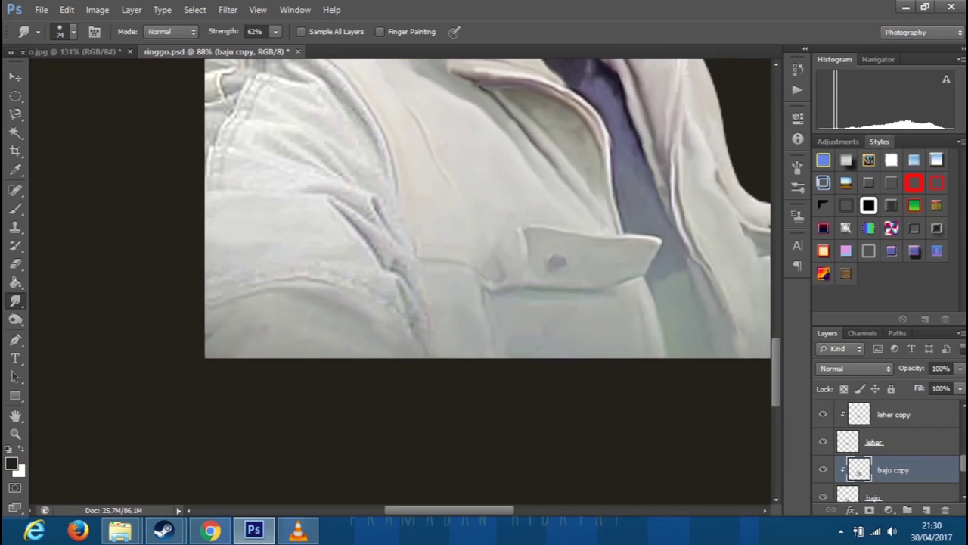
scroll(488, 227, up, 2)
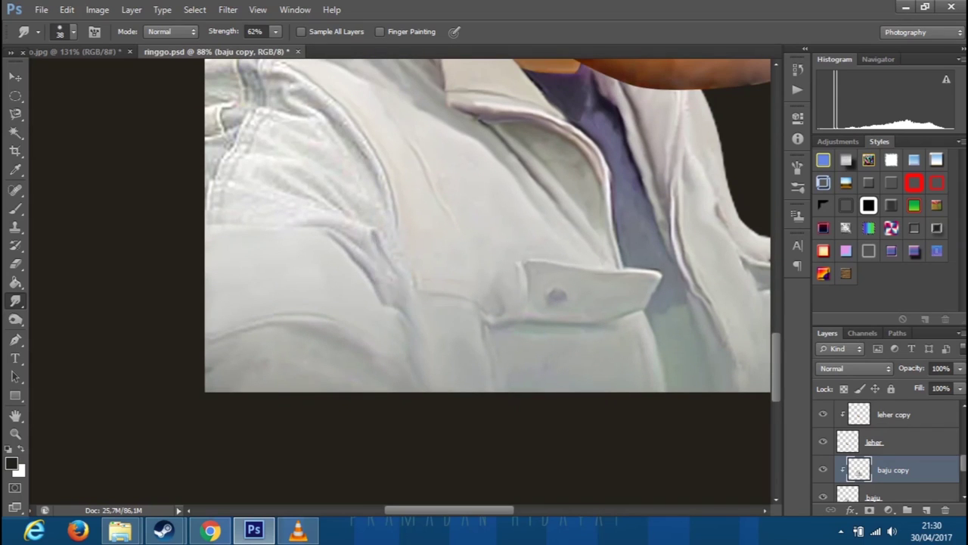
scroll(488, 254, up, 3)
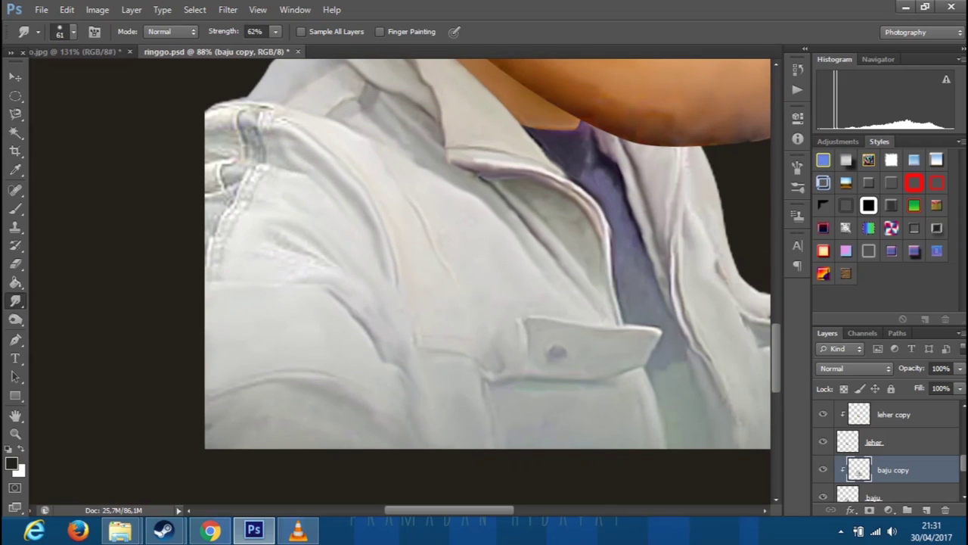
alt+scroll(232, 99, up, 3)
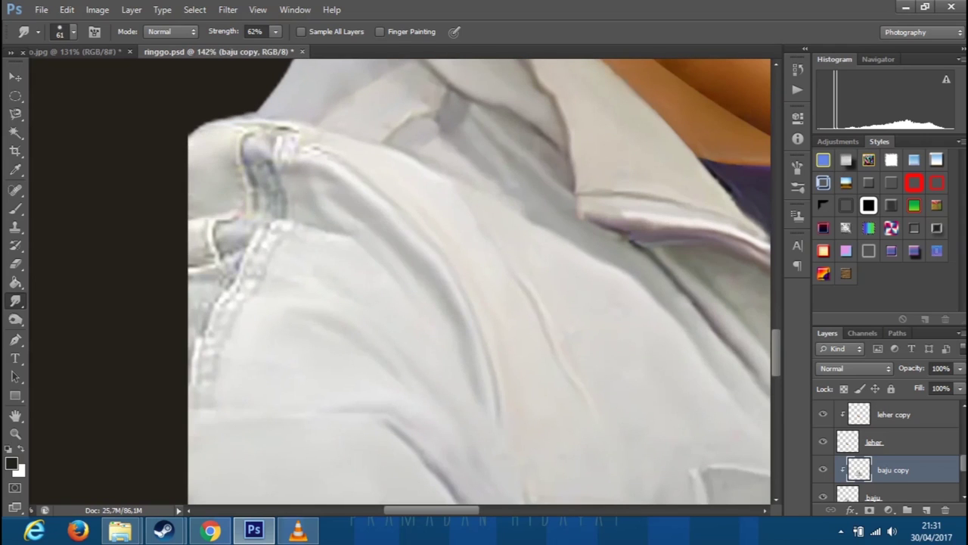
drag(320, 144, 292, 136)
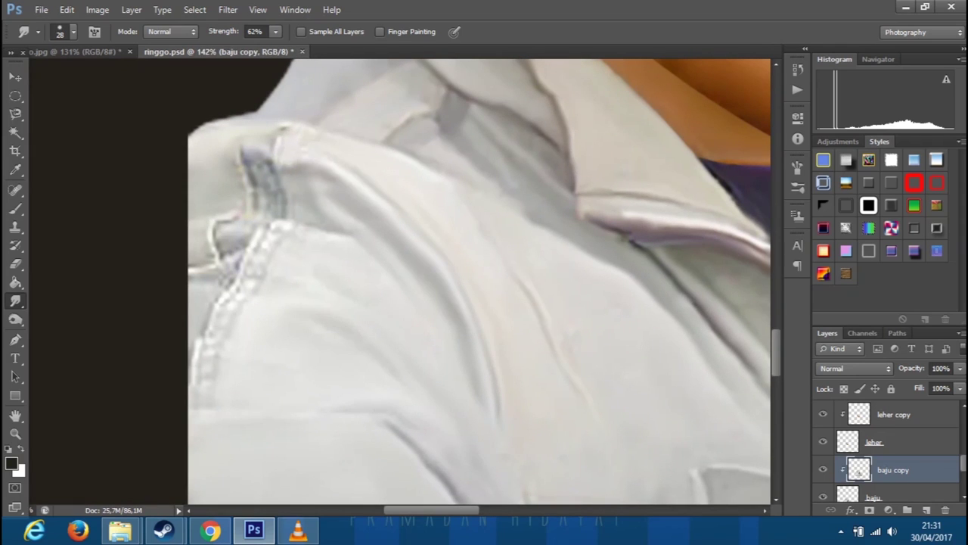
drag(280, 203, 250, 159)
drag(258, 216, 264, 148)
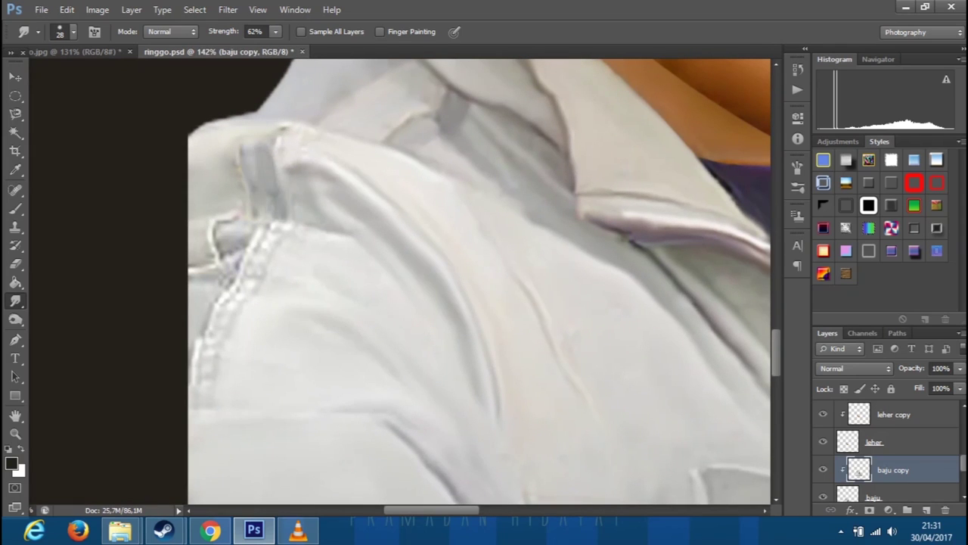
drag(227, 261, 235, 241)
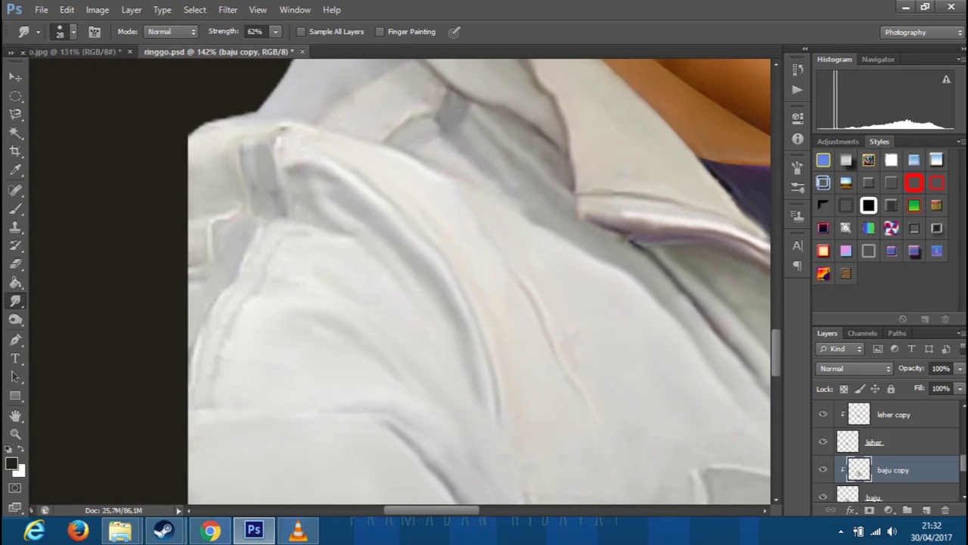
Scroll back over the jacket and save the portrait PSD with Ctrl+S.
scroll(265, 262, down, 2)
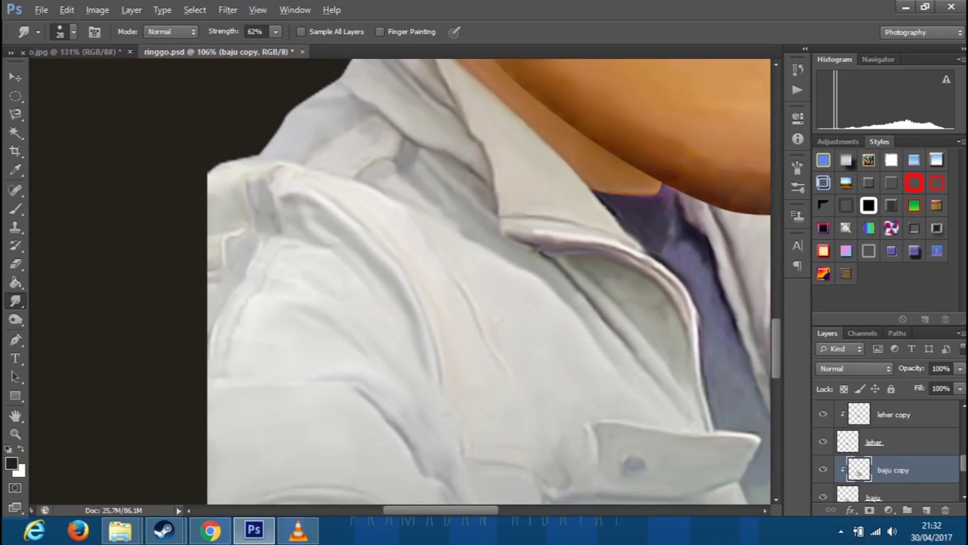
scroll(265, 262, down, 5)
scroll(265, 262, down, 3)
scroll(265, 262, down, 1)
key(ctrl+s)
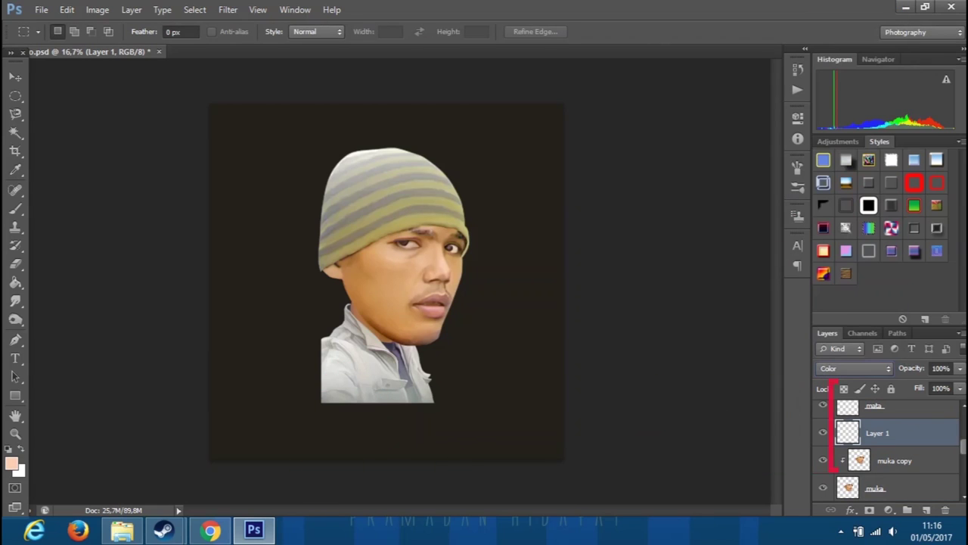
Clip a filled layer to the face and add a second layer, naming them 'color' and 'soft light'.
key(ctrl+alt+g)
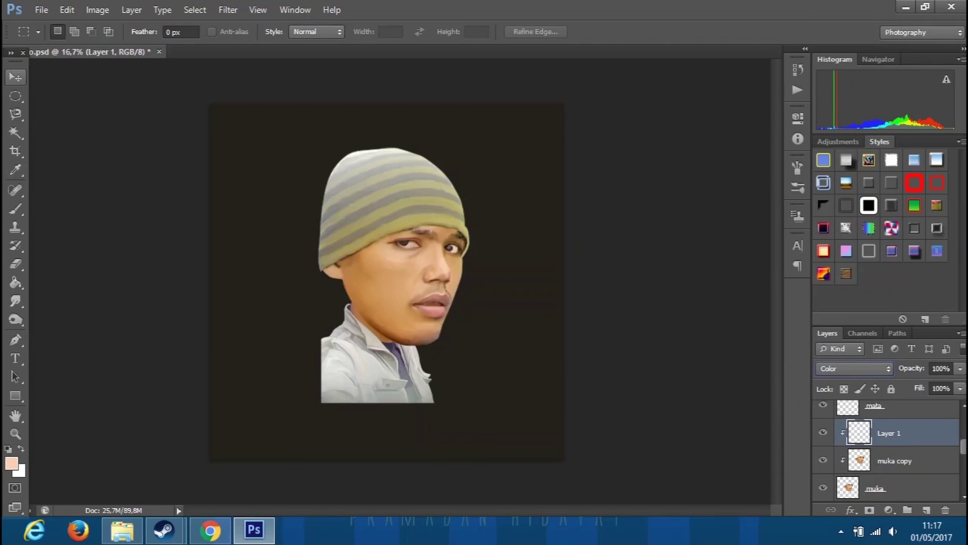
key(v)
key(alt+BackSpace)
click(925, 510)
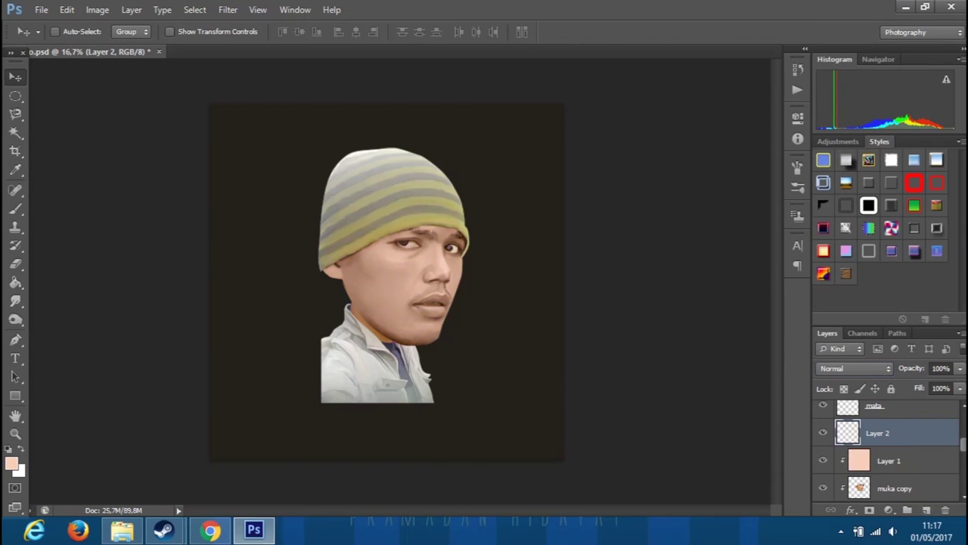
double_click(889, 460)
text(color)
double_click(889, 433)
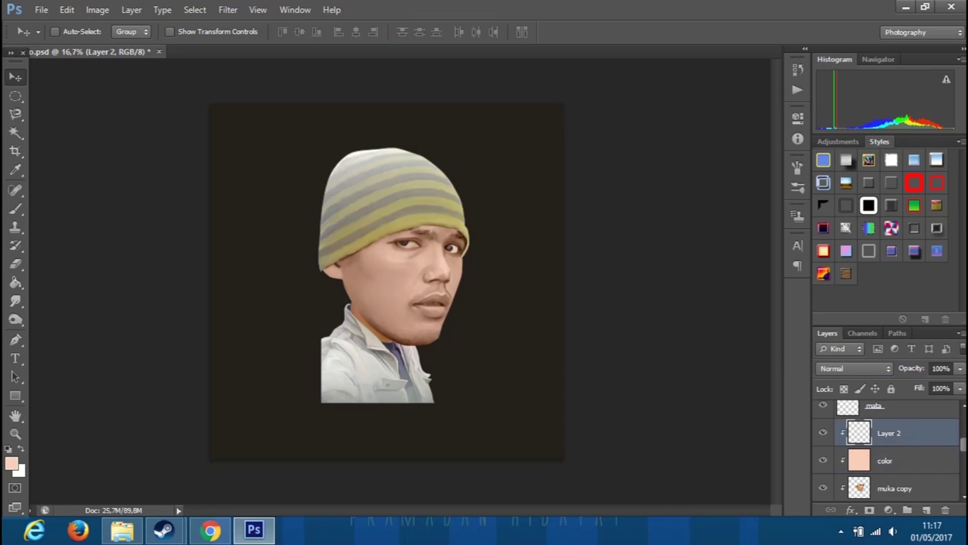
text(soft light)
key(Return)
Fill 'soft light' with peach #faceba in Soft Light mode and move 'color' above it.
click(12, 464)
text(facebae)
key(Return)
click(855, 369)
click(840, 199)
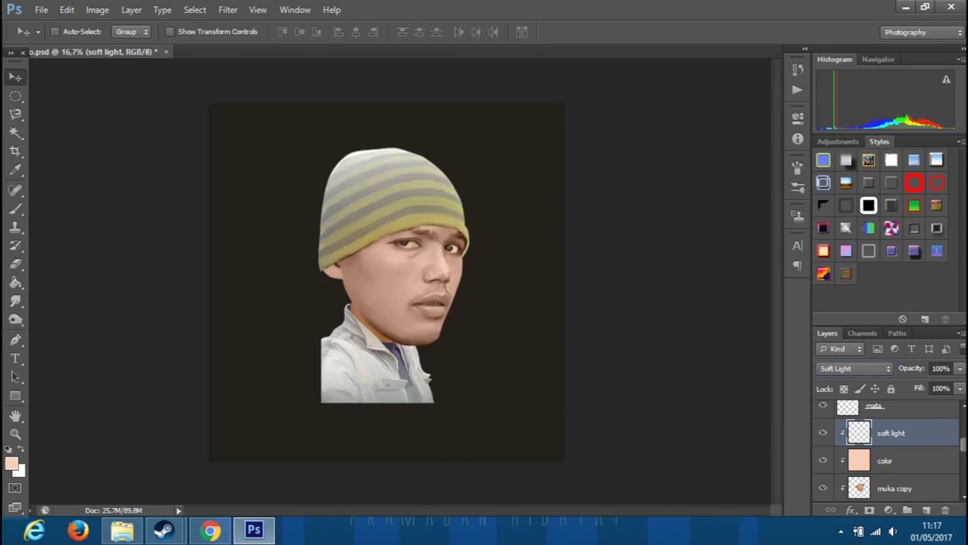
drag(889, 460, 889, 429)
Shift the 'color' layer's hue by -13 and set 'soft light' opacity to 36%.
key(ctrl+u)
key(shift+Down)
key(Down)
key(Down)
key(Down)
key(Return)
key(v)
key(alt+bracketleft)
key(3)
key(6)
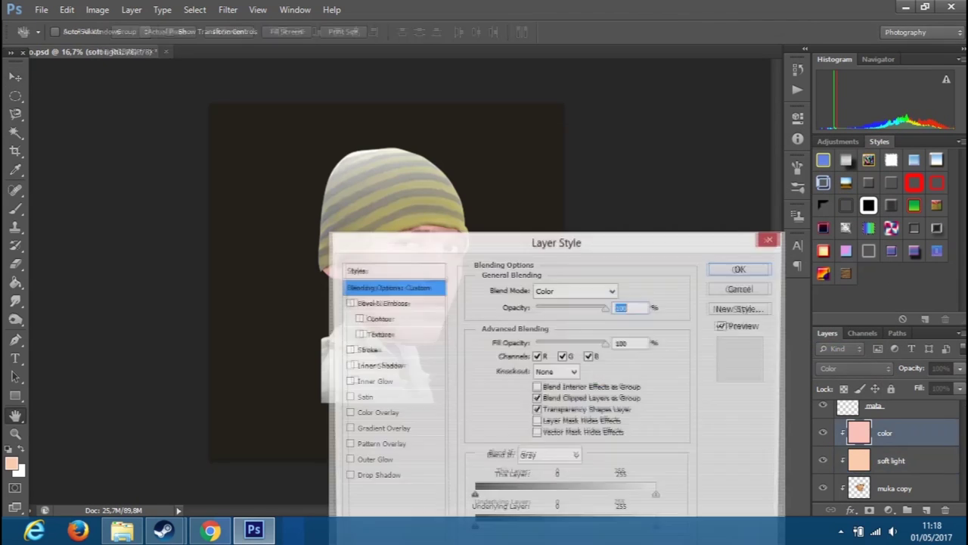
Duplicate both peach tint layers and clip the copies to the neck layer.
key(shift+alt+bracketright)
mouse_move(908, 447)
mouse_down()
mouse_move(900, 417)
mouse_move(901, 431)
mouse_up()
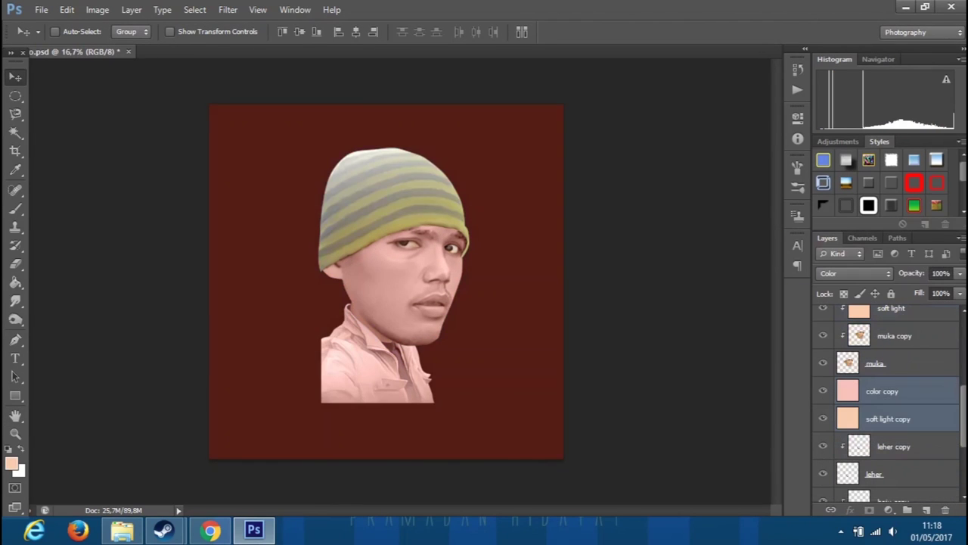
key(ctrl+alt+g)
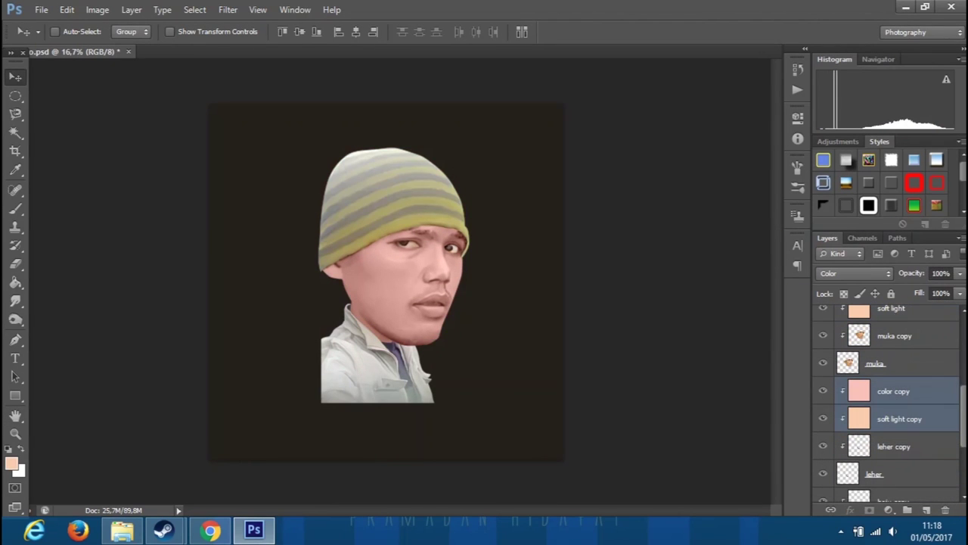
scroll(893, 378, up, 1)
click(892, 308)
Add a Channel Mixer adjustment and browse its output channel and mask settings.
click(889, 509)
click(878, 403)
click(730, 171)
click(704, 185)
click(662, 128)
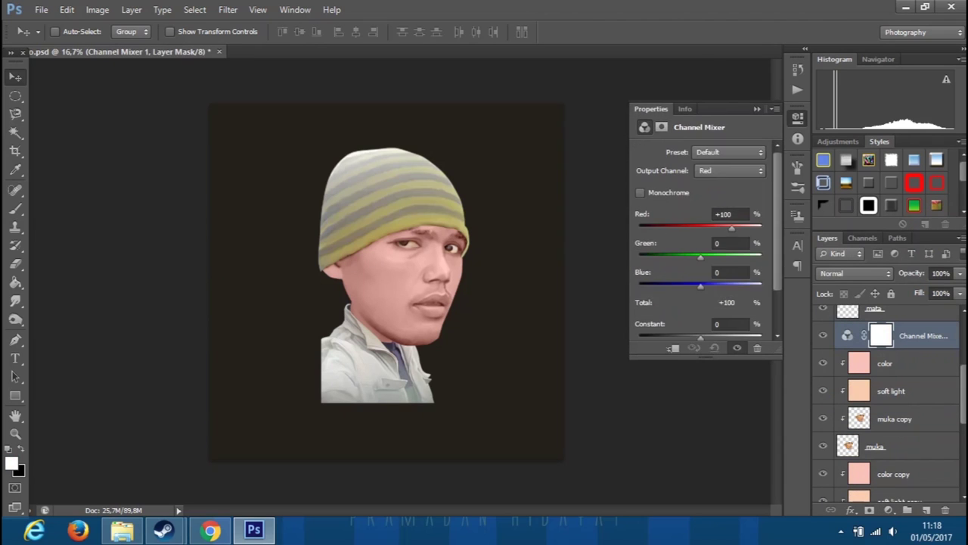
click(797, 118)
Add a Selective Color adjustment with Reds cyan -21 and extra black in Whites.
click(889, 510)
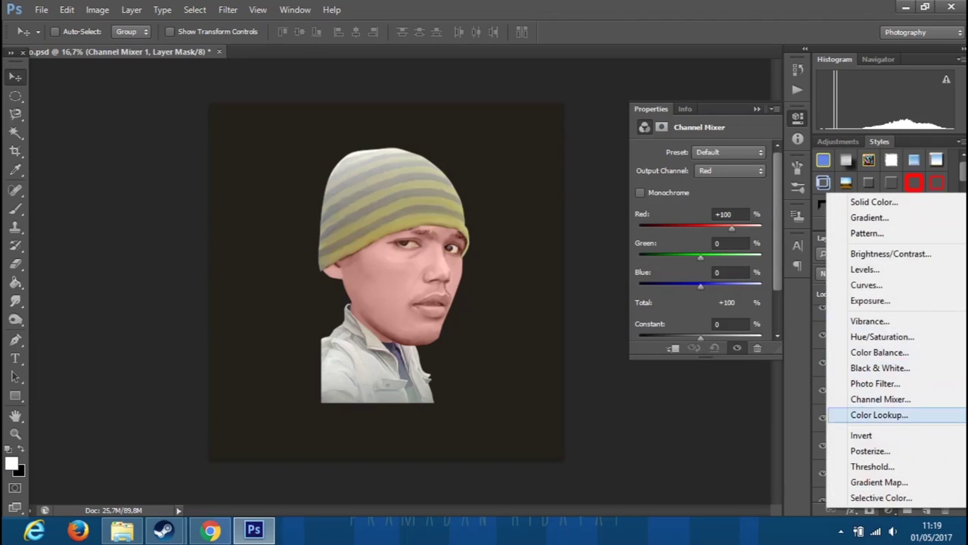
click(881, 498)
drag(700, 203, 688, 202)
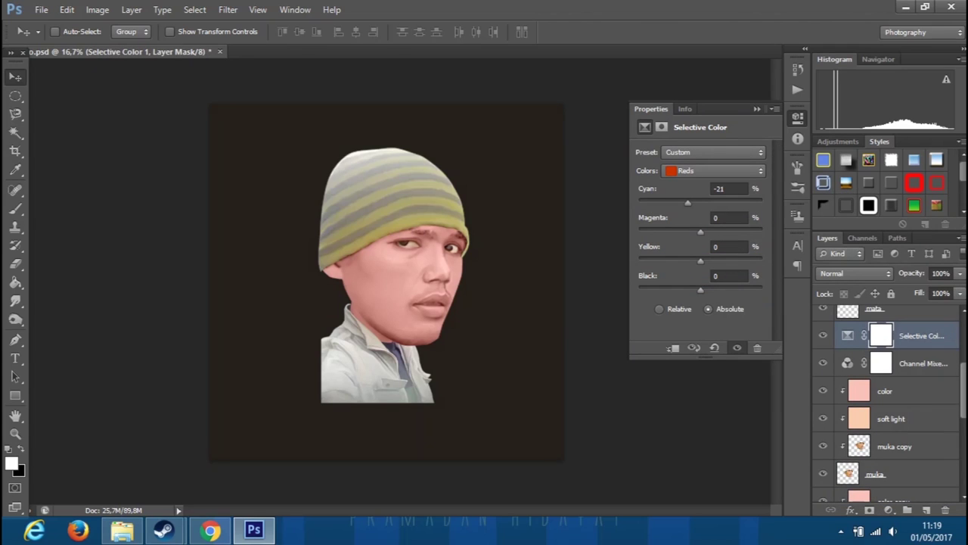
click(711, 170)
click(684, 184)
click(711, 170)
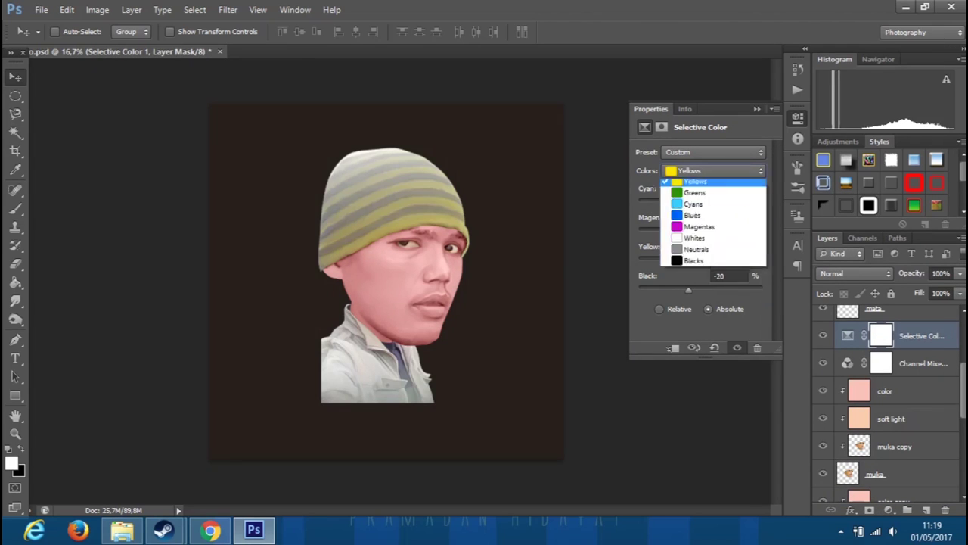
click(692, 262)
drag(700, 290, 716, 290)
Fine-tune the Reds cyan and black (-9), then clip the Selective Color to the face.
click(711, 171)
click(684, 186)
mouse_move(695, 203)
mouse_down()
mouse_move(724, 203)
mouse_move(727, 231)
mouse_up()
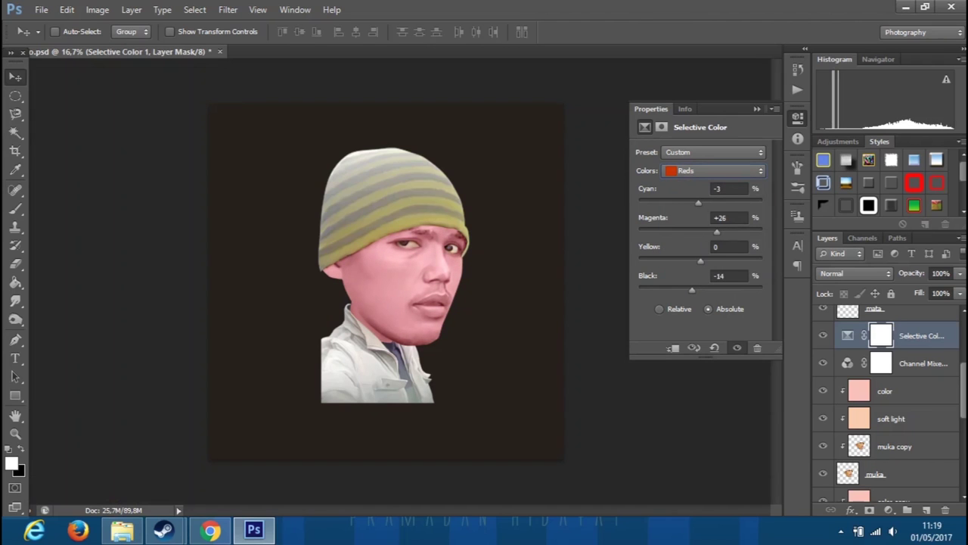
drag(691, 290, 694, 290)
click(797, 118)
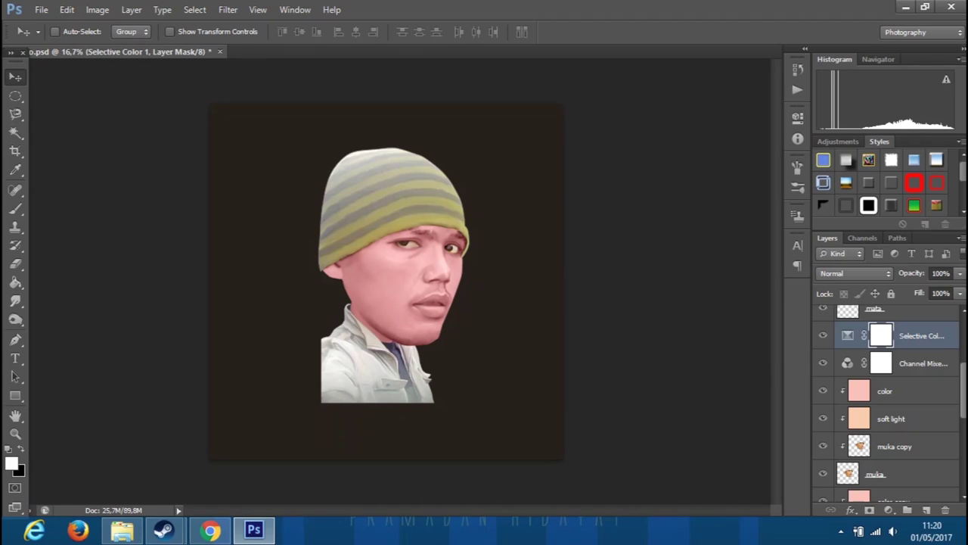
key(ctrl+alt+g)
Delete the Channel Mixer and add a Hue/Saturation adjustment with hue +3.
double_click(847, 363)
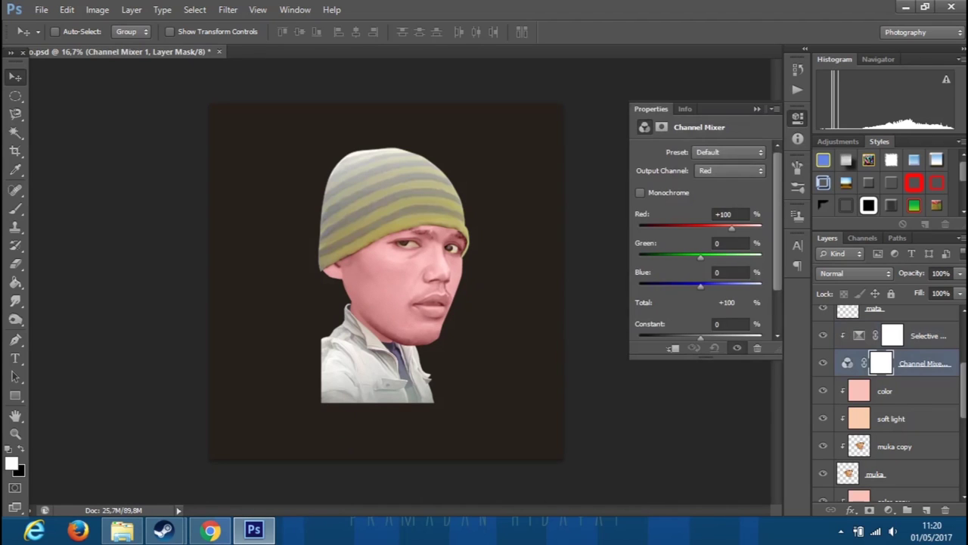
key(Delete)
click(912, 335)
click(888, 510)
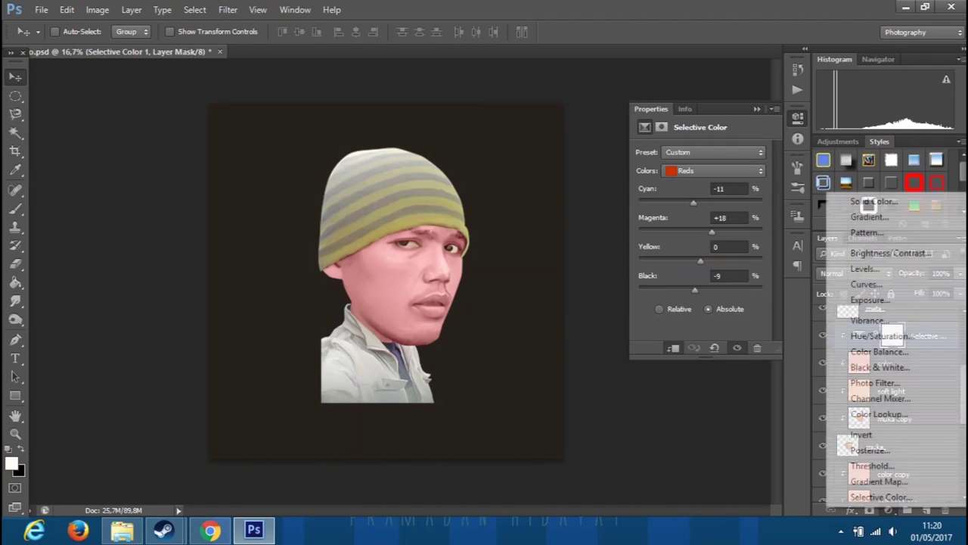
click(882, 336)
drag(700, 204, 703, 204)
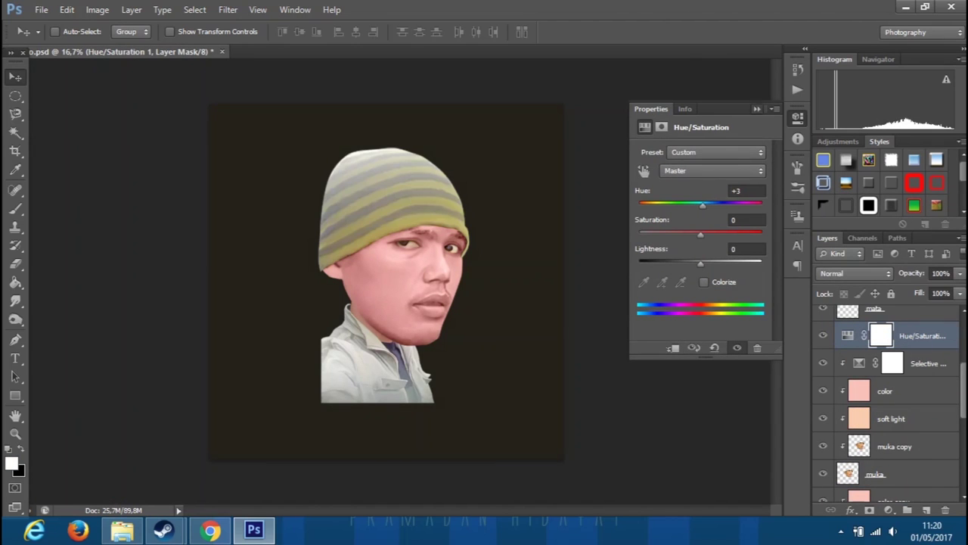
alt+click(908, 349)
shift+click(929, 363)
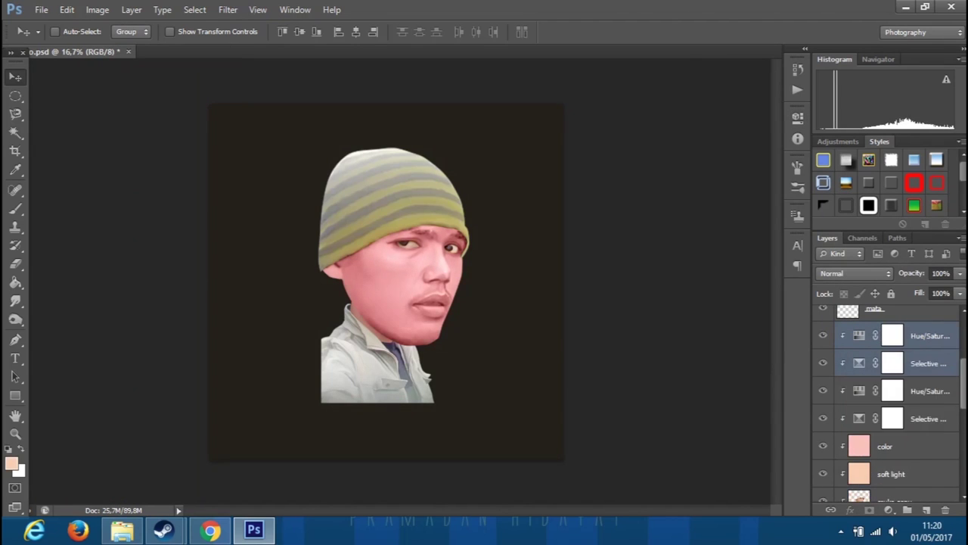
Close the Histogram panel.
scroll(889, 401, down, 2)
click(961, 142)
click(961, 59)
click(862, 165)
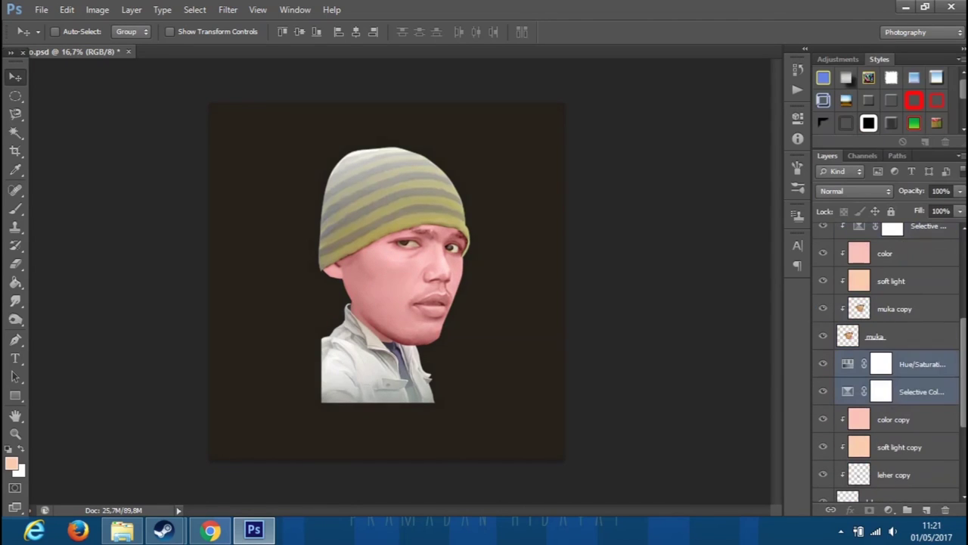
Load the mata copy eye area as a selection and set the foreground colour to white.
scroll(893, 348, up, 5)
click(893, 347)
ctrl+click(858, 347)
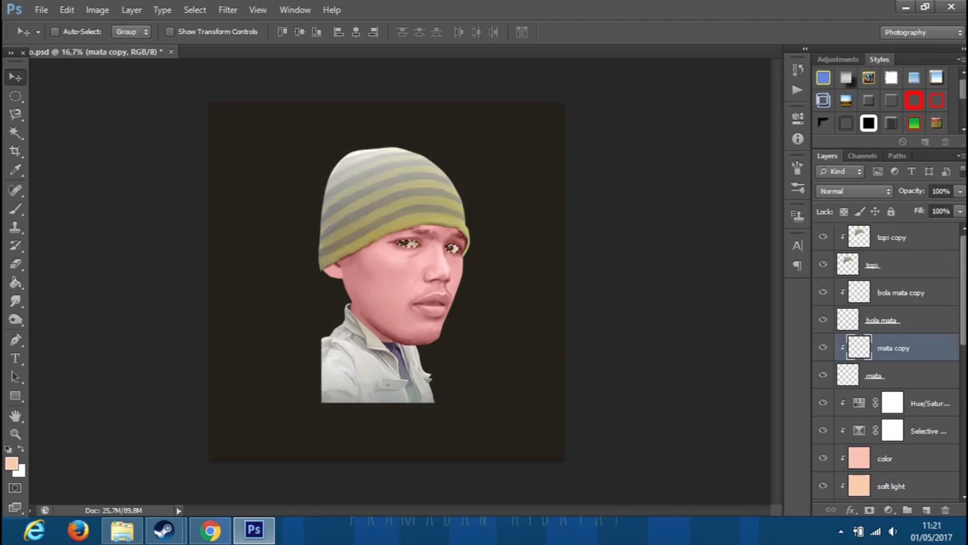
click(12, 463)
click(402, 224)
click(741, 219)
Add a white Color-mode layer named 'color' over the eye whites at 62% opacity.
key(ctrl+shift+alt+n)
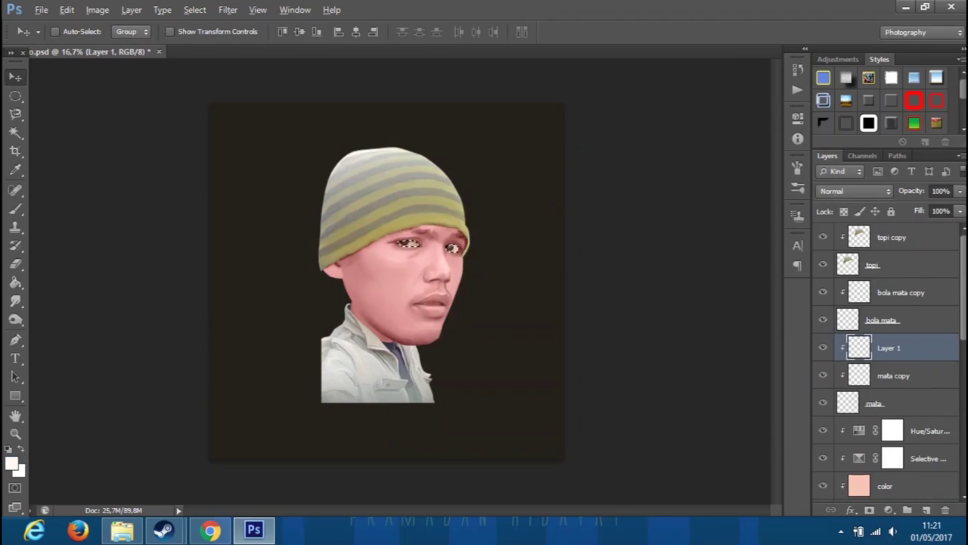
click(855, 190)
click(865, 344)
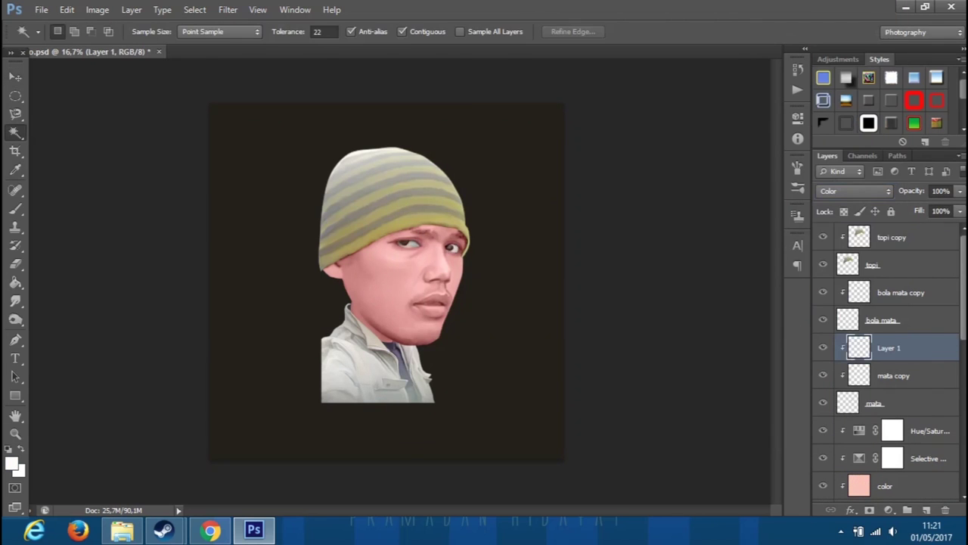
scroll(443, 276, up, 5)
double_click(889, 348)
text(color)
key(Return)
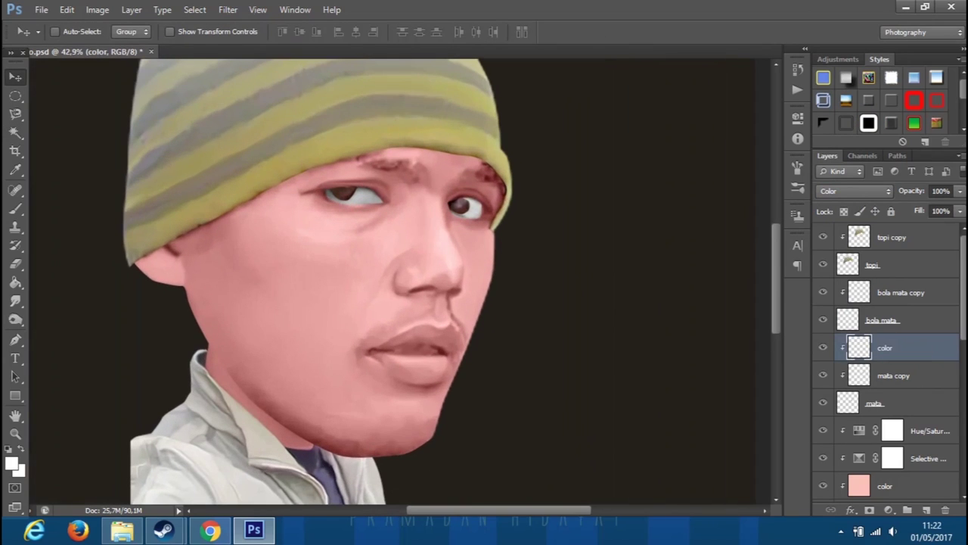
drag(960, 191, 928, 208)
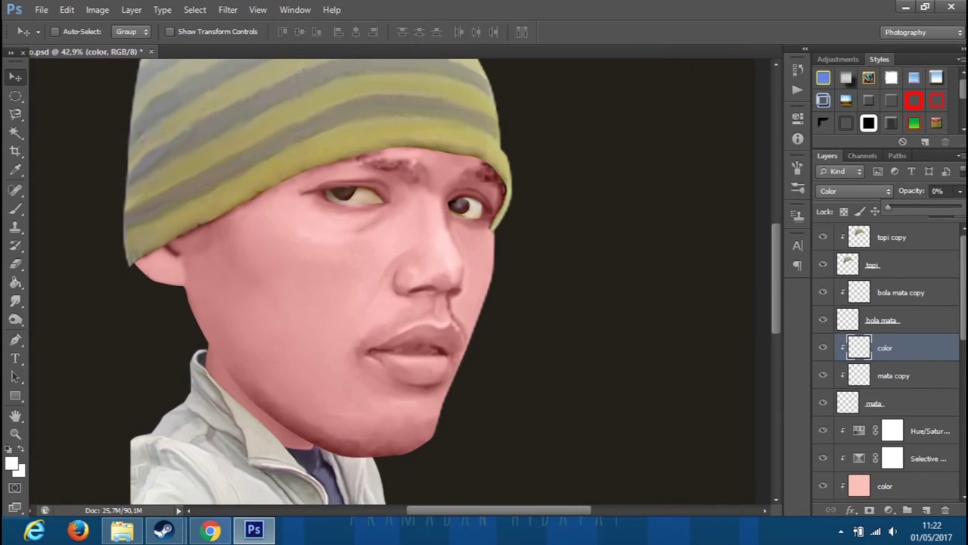
Add a new empty layer above the topi copy beanie layer.
scroll(485, 280, down, 3)
click(892, 236)
click(926, 510)
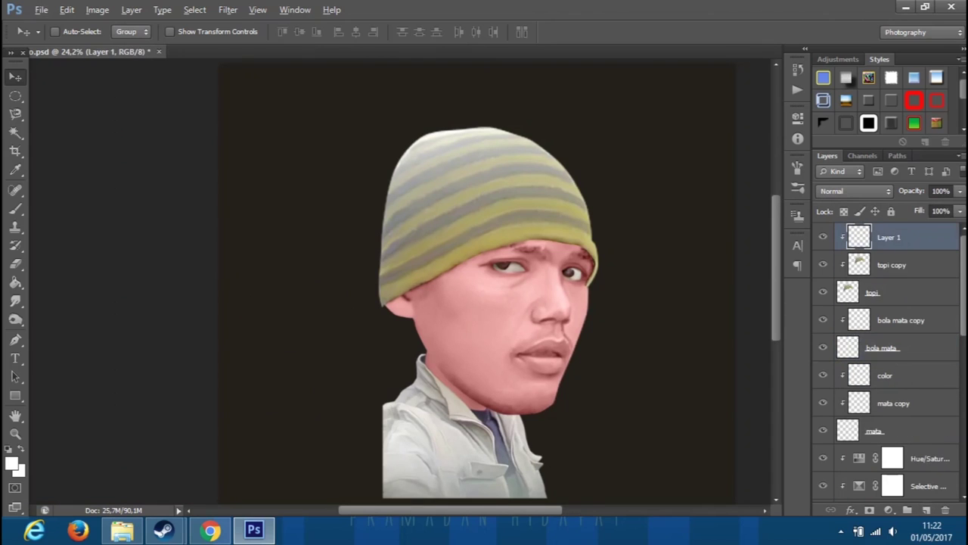
Clip the new layer to the beanie and fill it with a green sampled from the beanie.
key(ctrl+alt+g)
click(11, 464)
drag(555, 190, 665, 279)
click(597, 368)
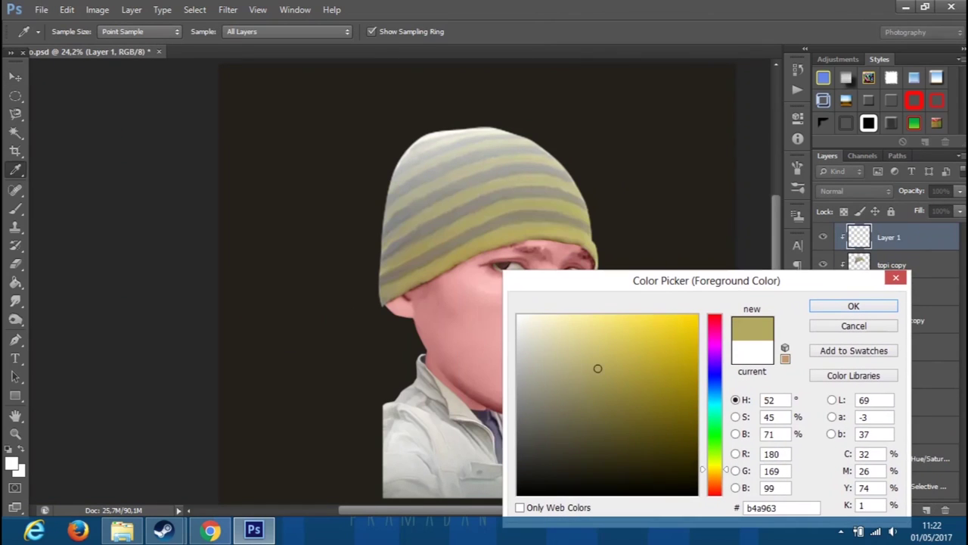
drag(715, 469, 715, 444)
click(613, 345)
key(Return)
key(v)
key(alt+BackSpace)
Set the beanie tint layer to Color blending at about 49% opacity.
click(855, 191)
click(840, 346)
drag(960, 190, 921, 208)
scroll(485, 280, down, 2)
click(855, 191)
click(847, 223)
key(Up)
key(Up)
key(Up)
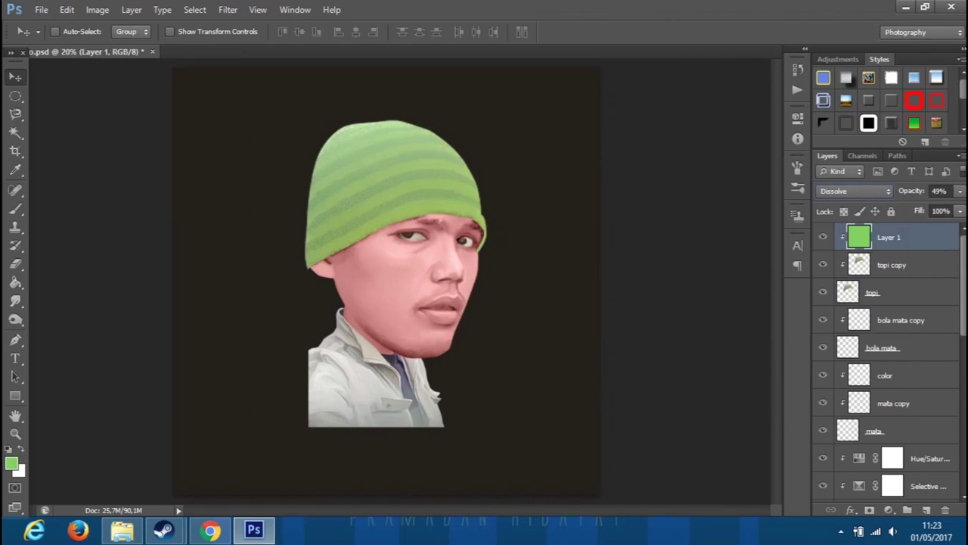
key(Up)
key(Down)
key(Down)
key(Down)
key(Down)
key(Down)
key(Down)
key(Down)
key(Down)
key(Down)
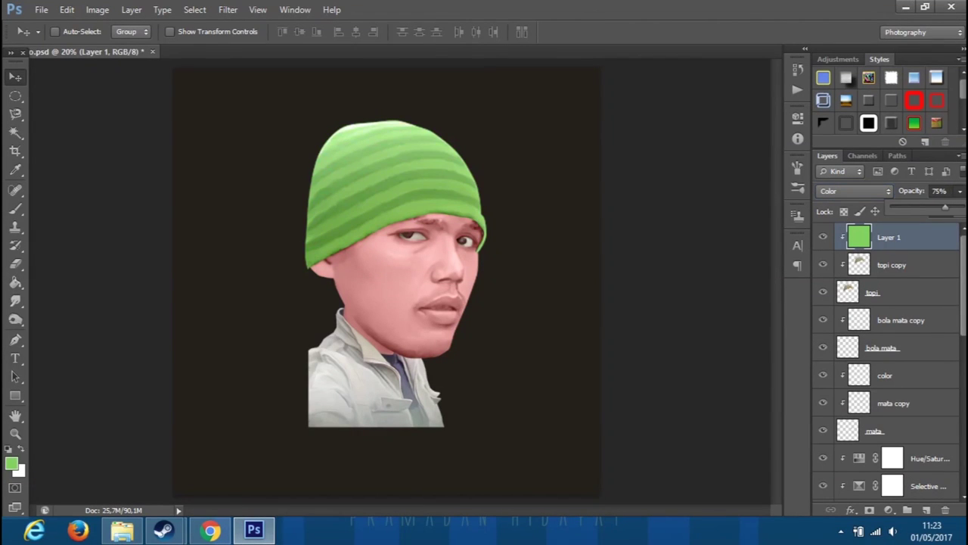
Adjust the beanie tint's Hue/Saturation to a green hue, saturation +16, lightness -11.
key(ctrl+u)
key(shift+Down)
key(shift+Down)
key(shift+Down)
key(shift+Down)
key(shift+Down)
key(shift+Down)
key(shift+Up)
key(shift+Up)
key(shift+Up)
key(shift+Up)
key(shift+Up)
key(shift+Up)
key(shift+Up)
key(shift+Up)
key(shift+Up)
key(shift+Down)
key(shift+Down)
key(shift+Down)
key(Down)
key(Down)
key(Down)
key(Tab)
key(shift+Up)
key(shift+Up)
key(shift+Up)
key(Tab)
key(shift+Down)
key(Down)
key(shift+Tab)
key(shift+Up)
key(shift+Up)
key(Up)
key(Up)
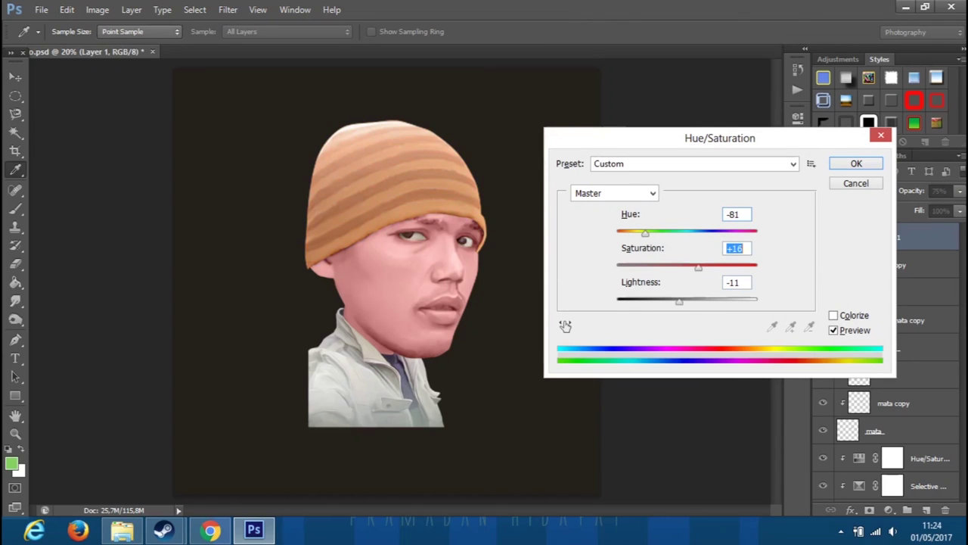
key(shift+Tab)
key(shift+Up)
key(shift+Up)
key(shift+Up)
key(shift+Down)
key(shift+Up)
key(Return)
Add a new layer named 'color' above the baju copy jacket layer.
scroll(885, 363, down, 5)
click(893, 372)
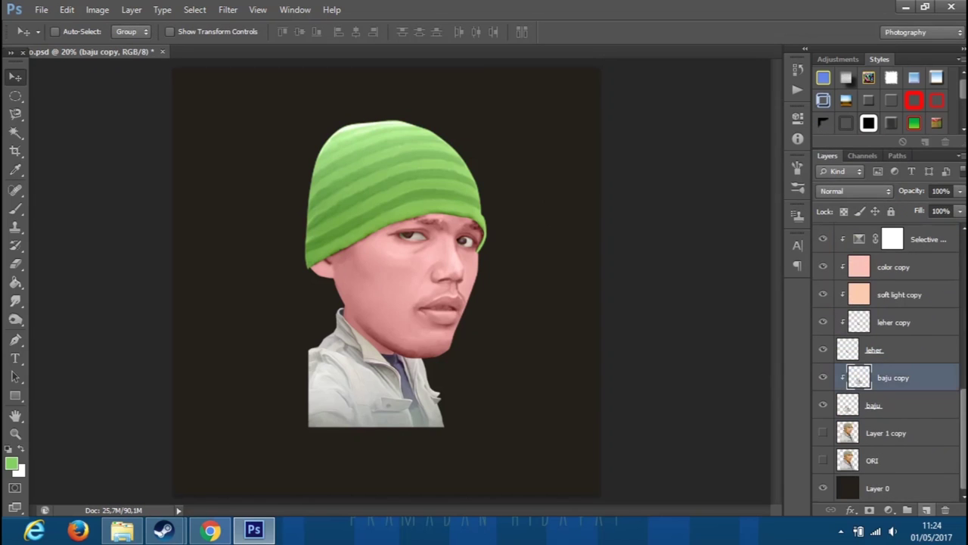
click(926, 510)
double_click(891, 377)
text(color)
key(Return)
Fill the jacket layer with light grey #d9d5d5 and set its blending to Linear Burn.
click(11, 464)
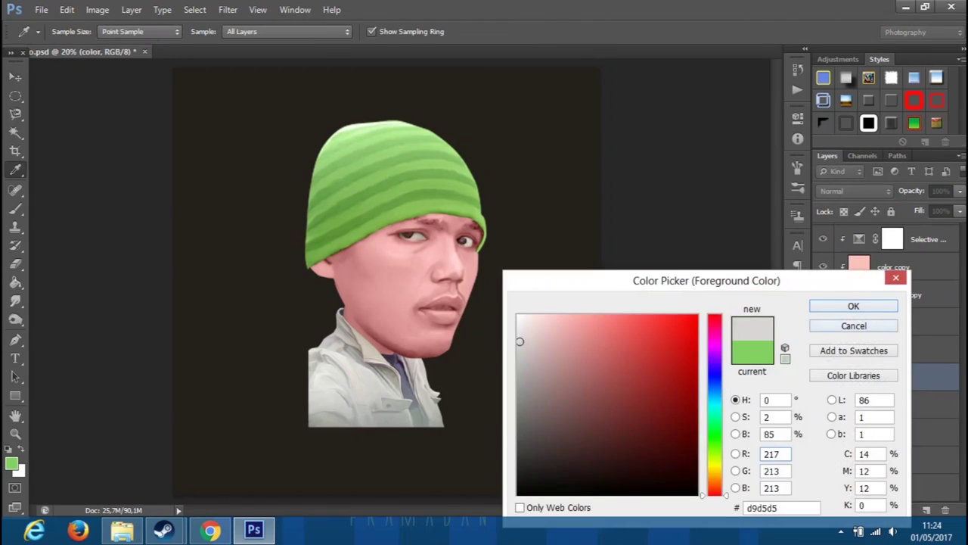
key(Return)
key(alt+BackSpace)
click(855, 191)
click(824, 347)
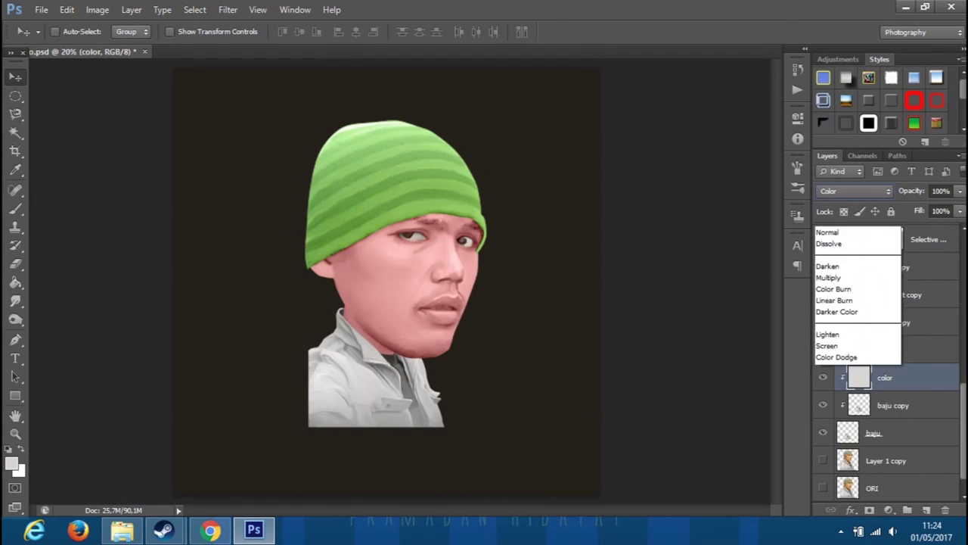
key(Up)
key(Up)
key(Up)
key(Up)
key(Up)
key(Up)
key(Up)
key(Up)
key(Up)
key(Up)
key(Up)
key(Up)
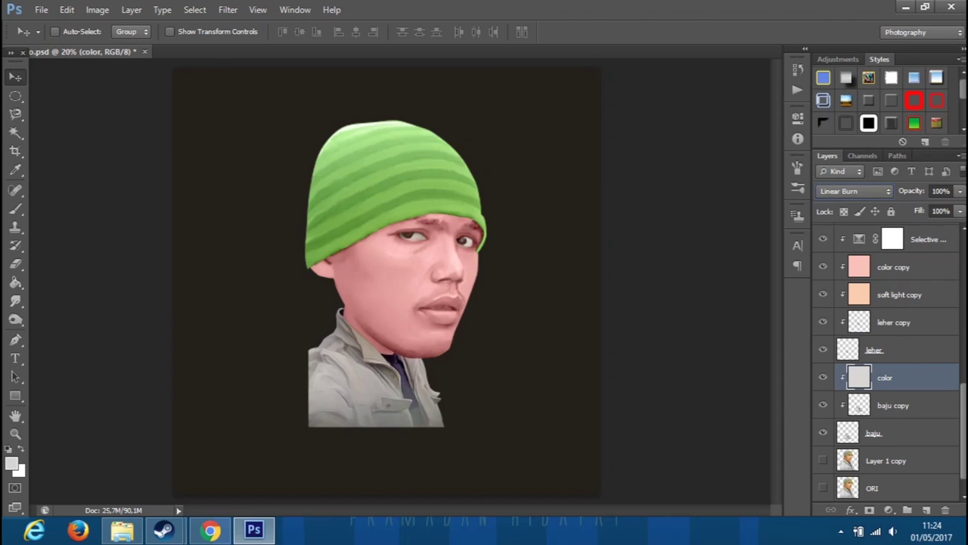
Search Google for 'bola mata' in a new Chrome tab.
click(210, 529)
click(299, 10)
text(bola mata)
key(Return)
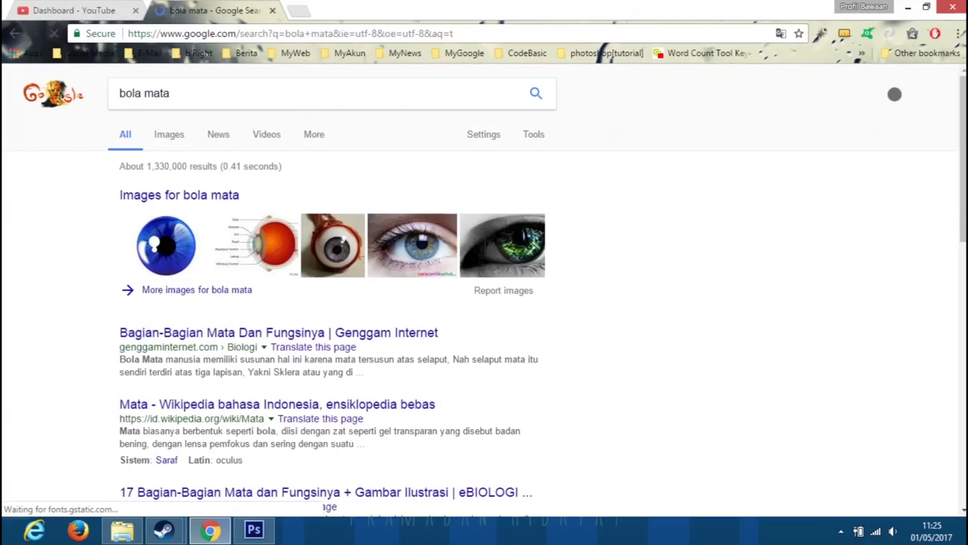
Show image results for 'bola mata' and scroll through them.
click(169, 134)
scroll(244, 242, down, 5)
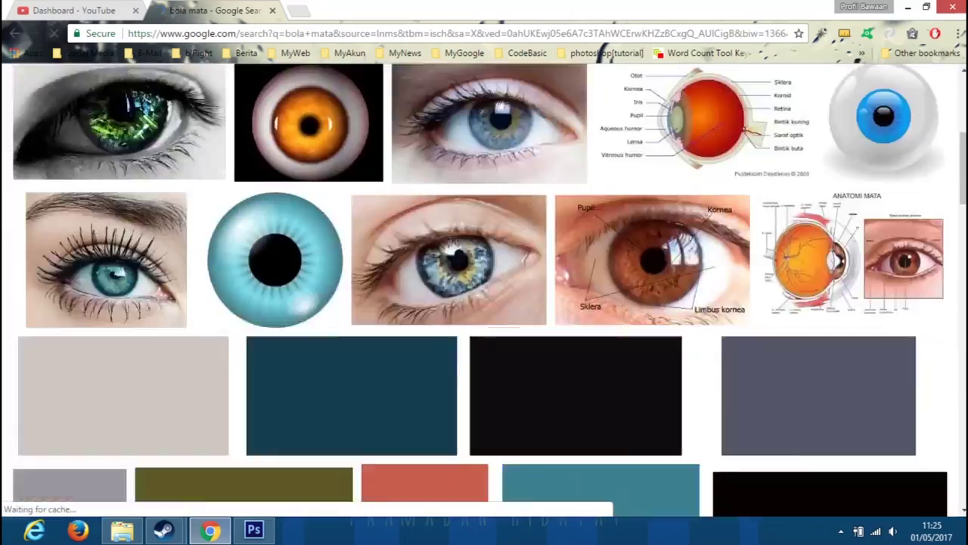
scroll(343, 227, down, 5)
scroll(343, 227, down, 3)
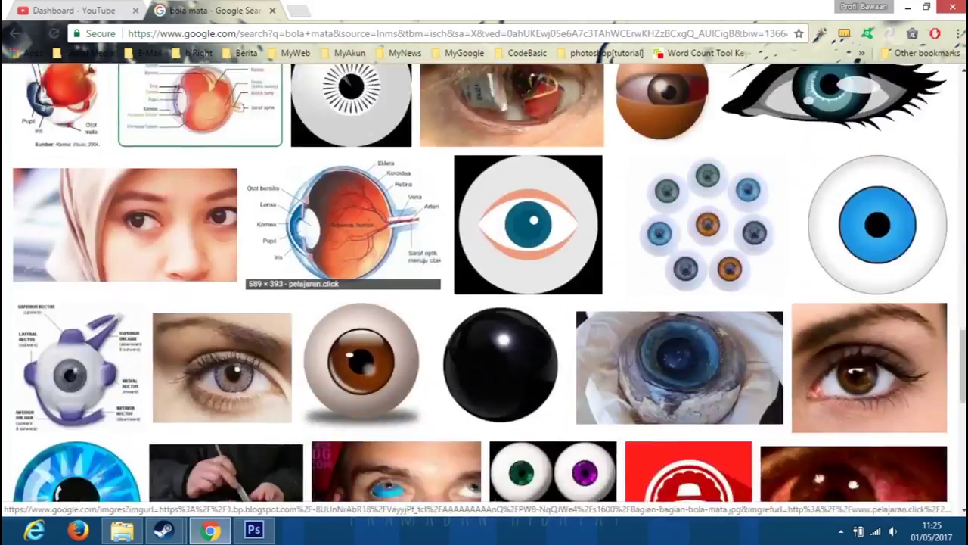
scroll(343, 227, down, 3)
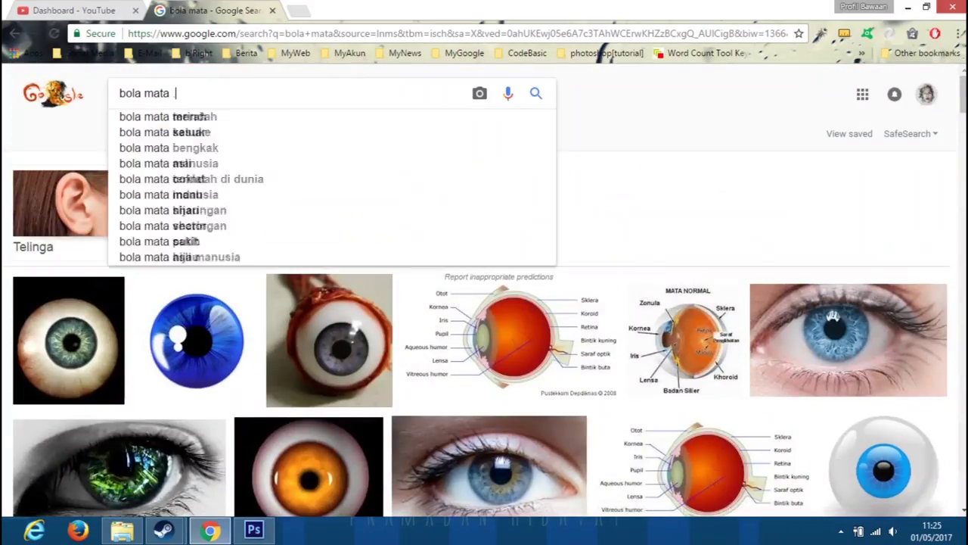
Refine the image search to 'bola mata .png' and scroll through the results.
text(.png)
key(Return)
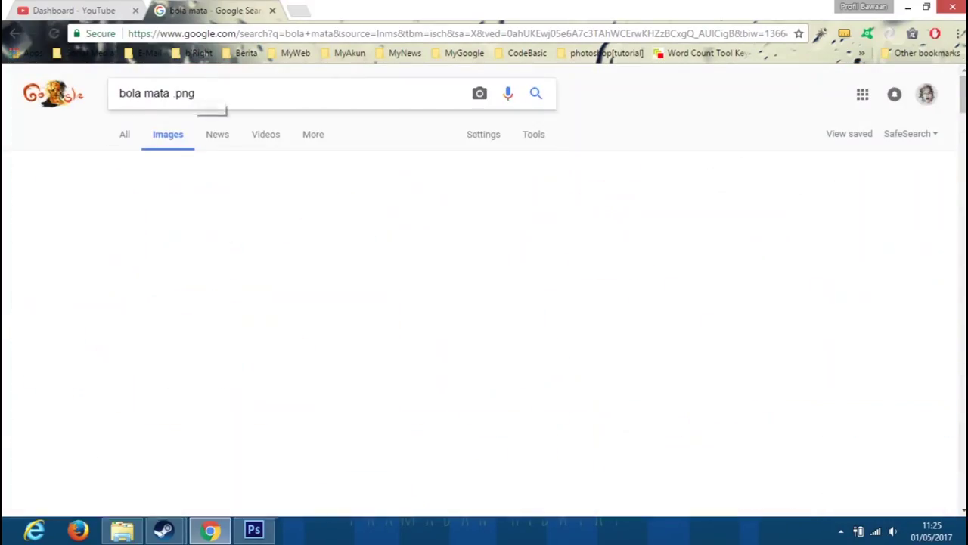
scroll(80, 227, down, 5)
scroll(79, 227, down, 5)
scroll(80, 227, down, 5)
scroll(80, 227, down, 5)
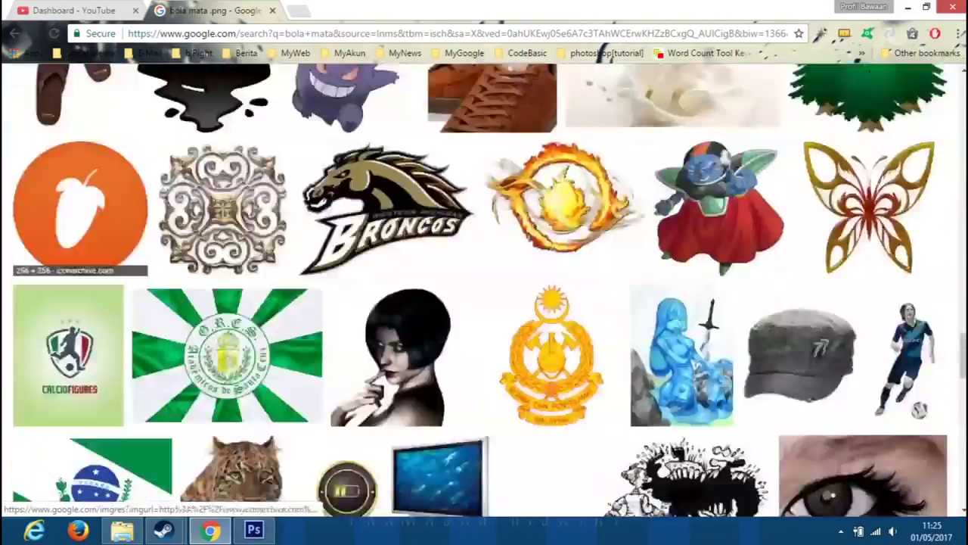
scroll(80, 227, up, 5)
scroll(79, 227, up, 5)
scroll(79, 227, up, 5)
scroll(80, 227, up, 5)
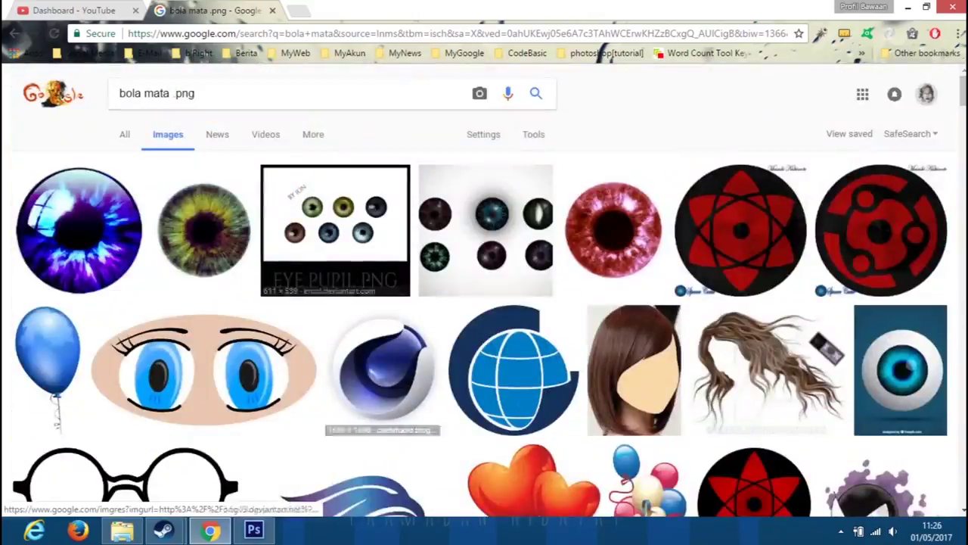
scroll(484, 159, down, 1)
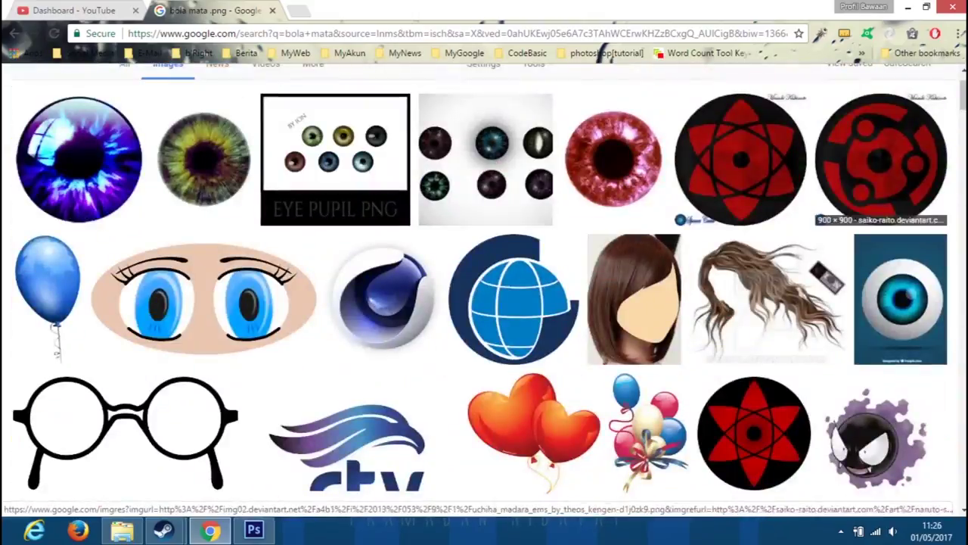
Preview the EYE PUPIL PNG result and several related sharingan images.
click(484, 159)
click(335, 113)
click(655, 275)
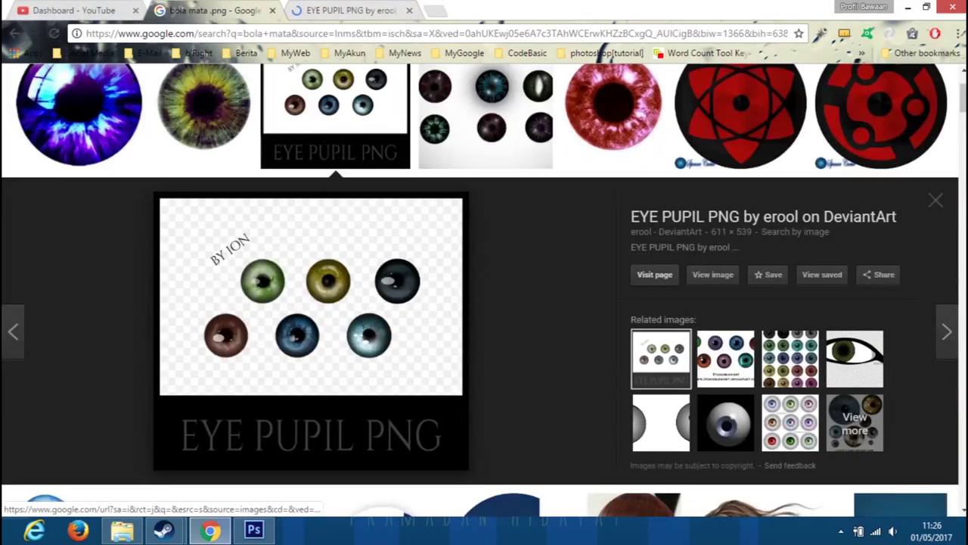
click(790, 359)
click(882, 227)
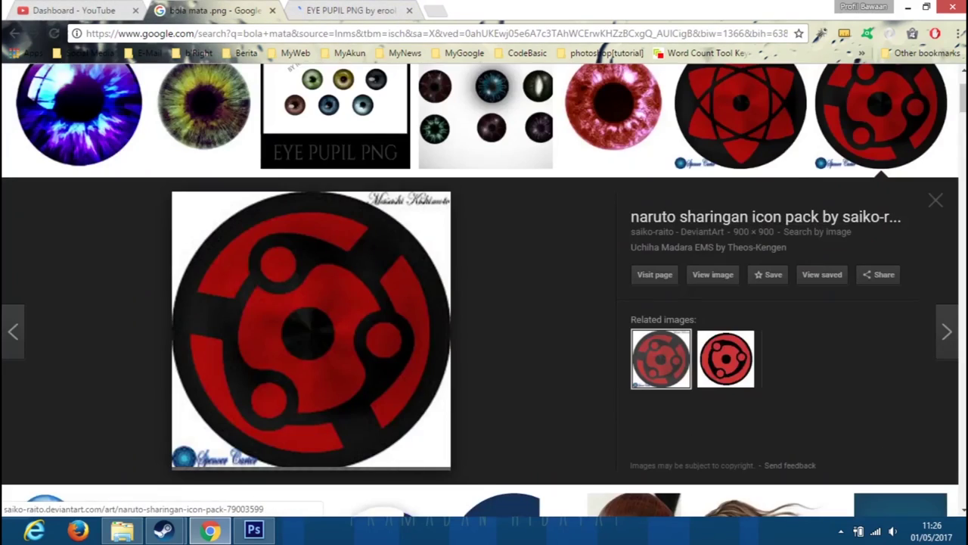
click(725, 351)
click(790, 350)
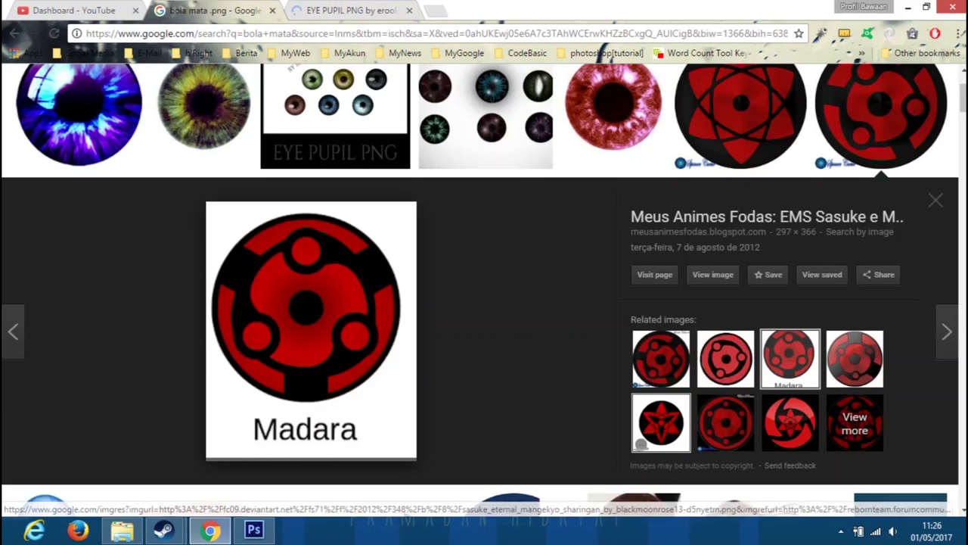
click(662, 414)
Open the full-size EYE PUPIL PNG image and save it to disk.
click(351, 10)
click(787, 84)
right_click(256, 191)
click(281, 218)
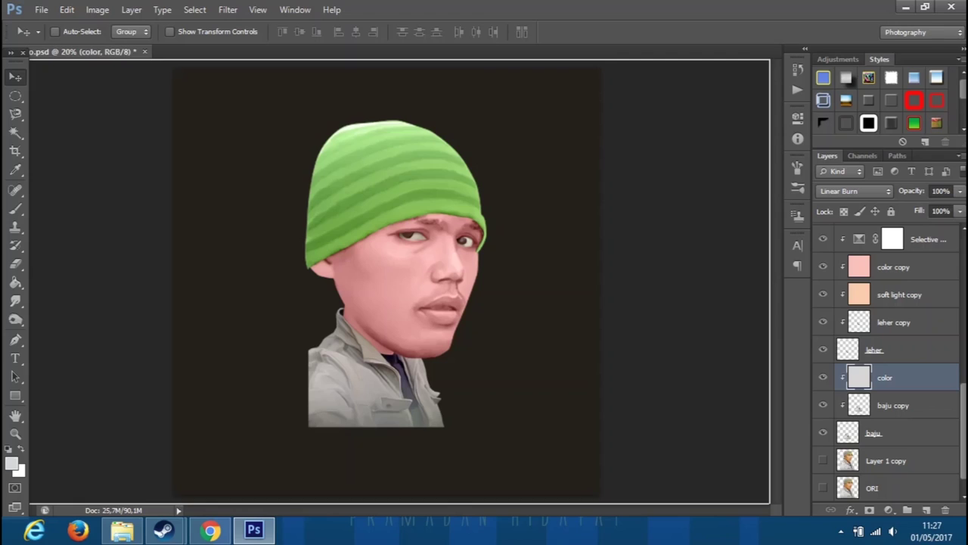
Place the eye-pupil PNG on the canvas and marquee-select the dark pupil.
drag(400, 303, 219, 307)
key(Return)
key(m)
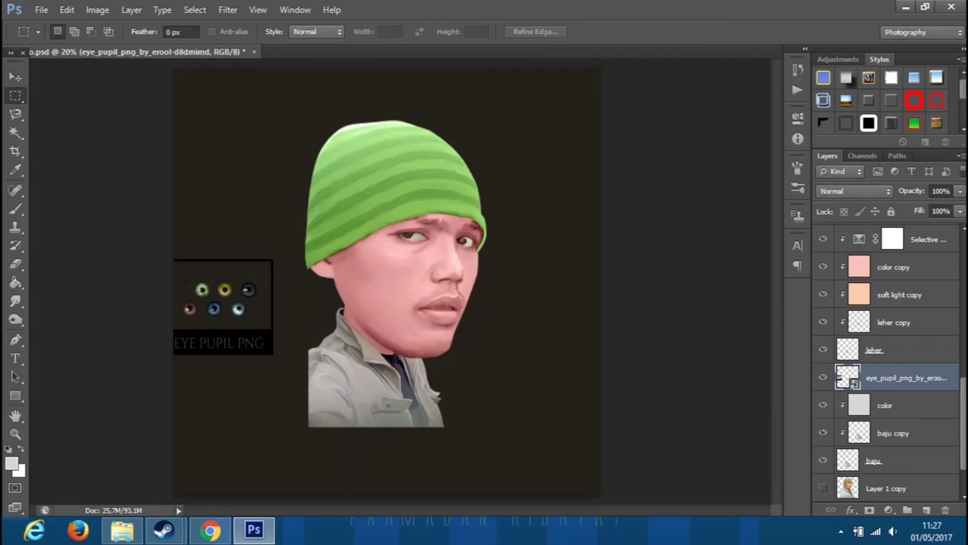
scroll(201, 314, up, 5)
drag(427, 218, 465, 257)
key(Delete)
key(Return)
Rasterize the layer, delete everything but the dark pupil, and move the layer up the stack.
right_click(900, 377)
click(779, 303)
key(ctrl+shift+i)
key(Delete)
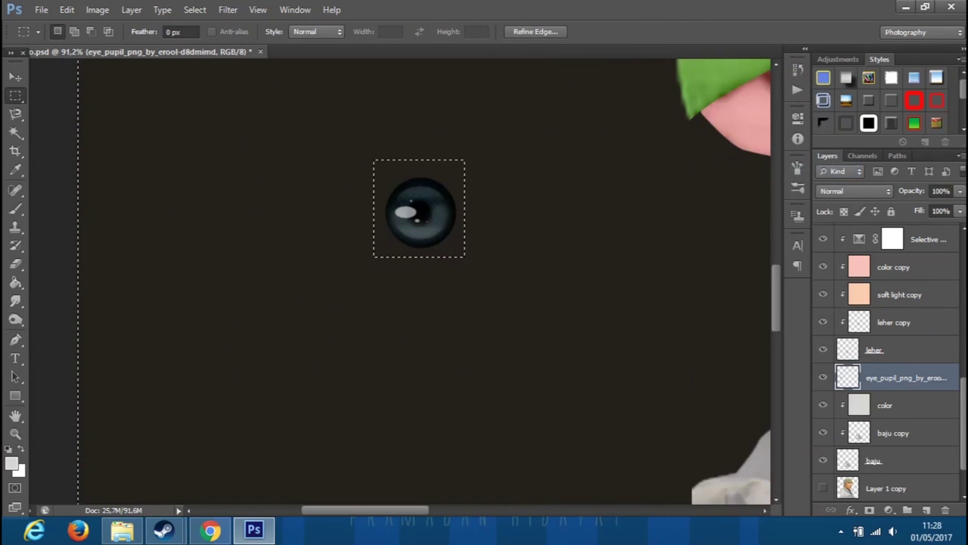
key(w)
scroll(416, 219, down, 4)
mouse_move(901, 378)
mouse_down()
mouse_move(893, 237)
mouse_move(900, 320)
mouse_up()
Move the pupil onto the left-hand eye, erasing a stray bracket mark.
scroll(662, 285, down, 2)
key(v)
mouse_move(467, 258)
mouse_down()
mouse_move(648, 199)
mouse_move(499, 202)
mouse_up()
key(e)
click(392, 155)
key(v)
scroll(500, 227, down, 1)
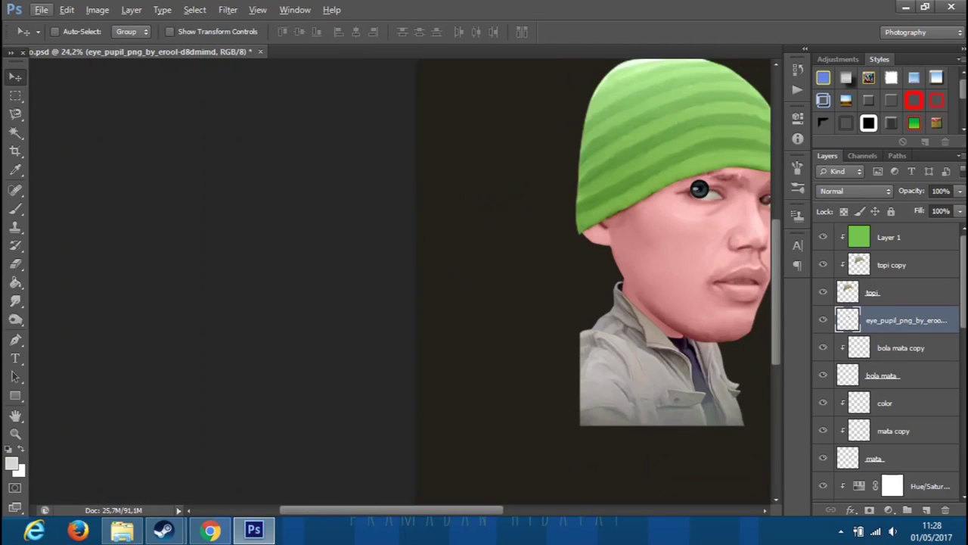
scroll(454, 227, up, 3)
mouse_move(427, 257)
mouse_down()
mouse_move(427, 189)
mouse_move(438, 214)
mouse_up()
Set the pupil to 47% opacity, shrink it to about 88%, and fine-tune its position.
key(4)
key(7)
key(ctrl+t)
drag(130, 108, 156, 99)
drag(356, 174, 367, 147)
key(Return)
key(e)
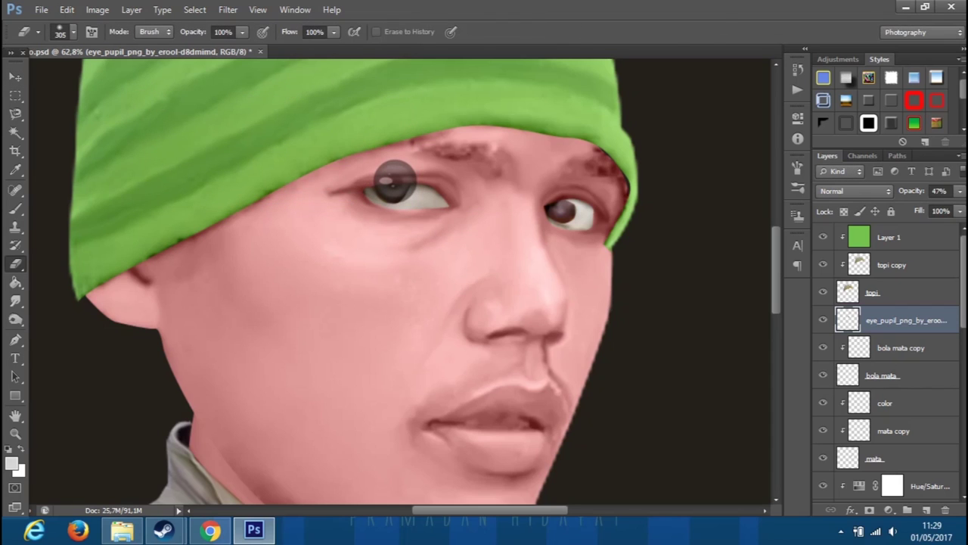
key(ctrl+t)
scroll(413, 212, up, 2)
scroll(412, 211, up, 2)
drag(372, 156, 374, 150)
Commit the pupil adjustment and rename the pupil layer 'kiri'.
key(Return)
double_click(905, 320)
text(kiri)
key(Return)
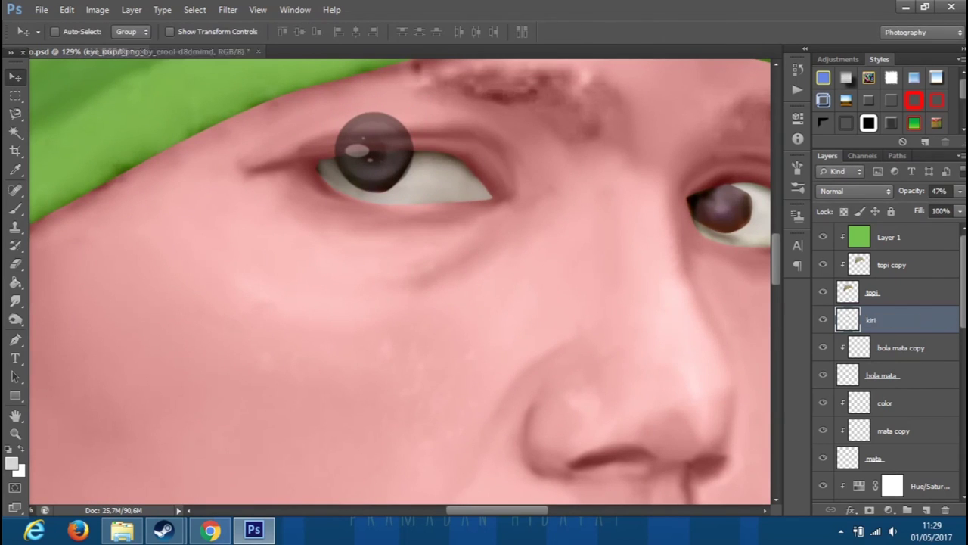
Duplicate the pupil as the 'kanan' layer and move it onto the right eye.
key(ctrl+j)
drag(374, 151, 711, 199)
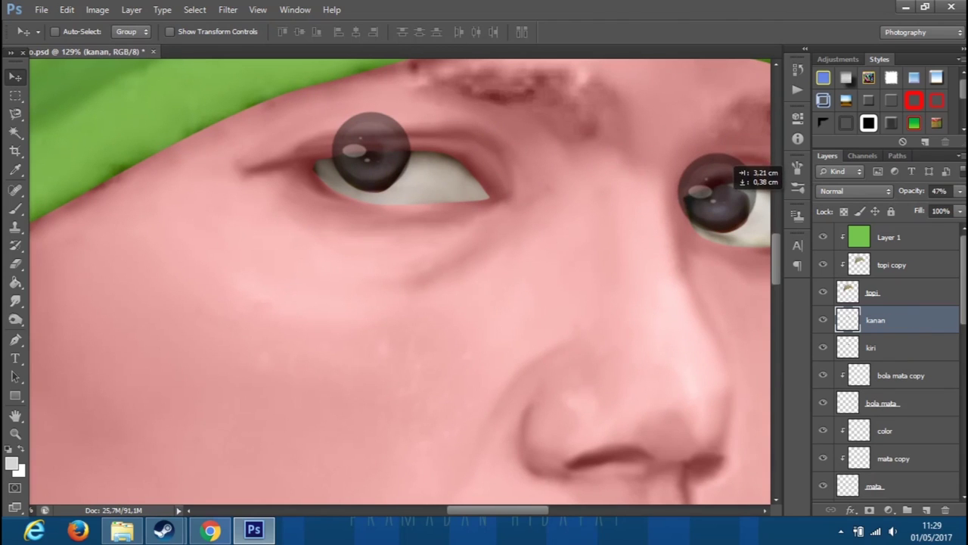
scroll(613, 275, down, 1)
scroll(678, 339, down, 1)
Clip both pupil layers to the layer below, then release the clipping again.
key(ctrl+alt+g)
key(alt+bracketleft)
key(ctrl+alt+g)
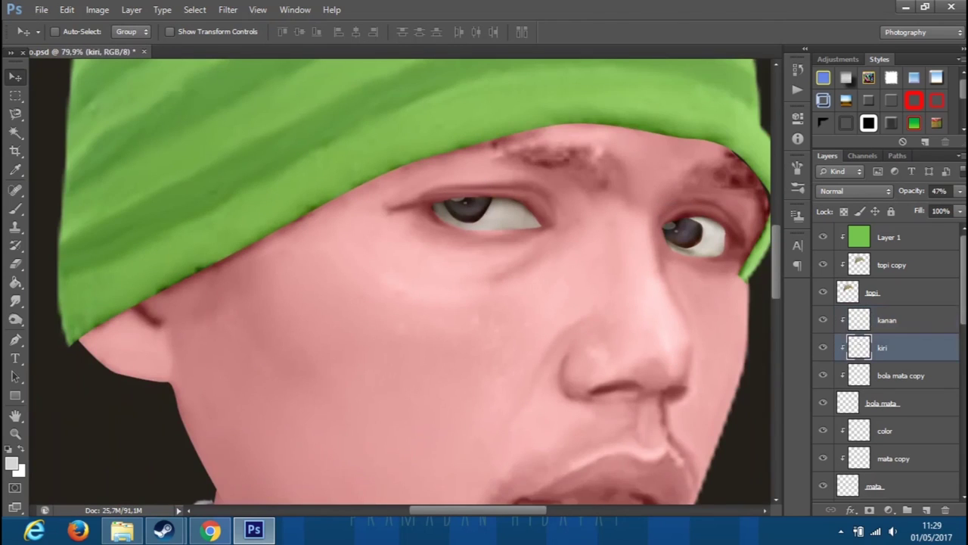
scroll(590, 288, up, 1)
scroll(644, 302, up, 1)
scroll(665, 340, down, 1)
scroll(666, 341, up, 1)
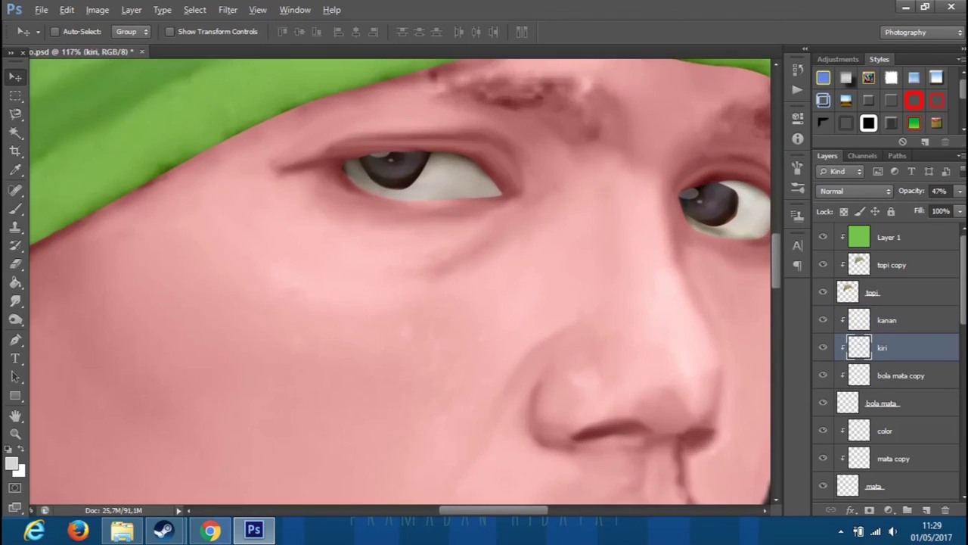
key(ctrl+alt+g)
key(alt+bracketright)
Select the kiri layer and set up the Eraser with a 28 px brush.
double_click(882, 348)
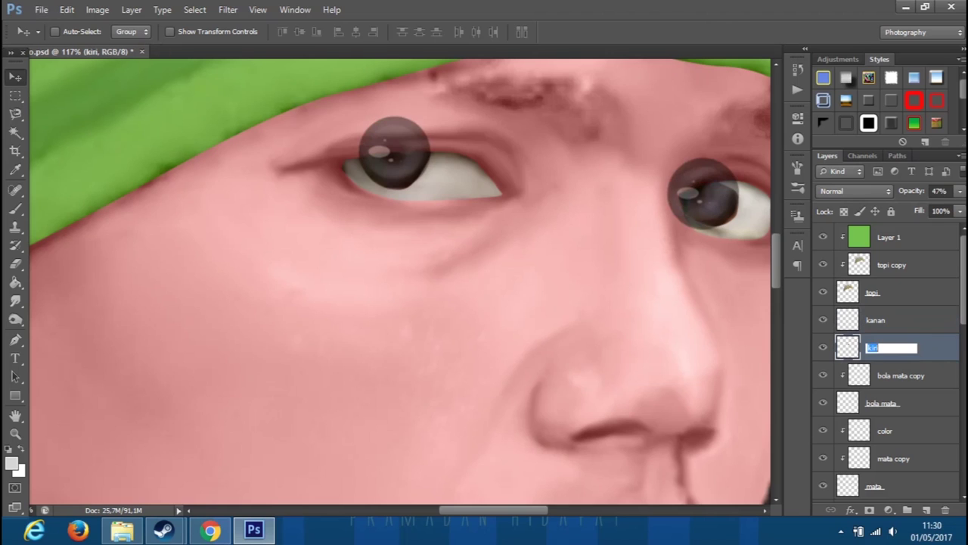
key(e)
scroll(394, 159, down, 2)
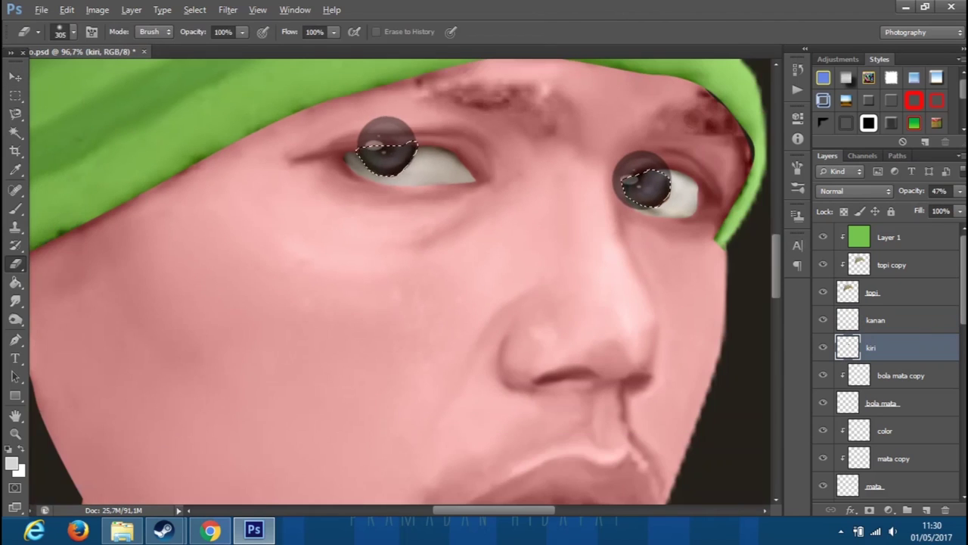
click(73, 31)
click(76, 187)
scroll(393, 174, up, 3)
key(Return)
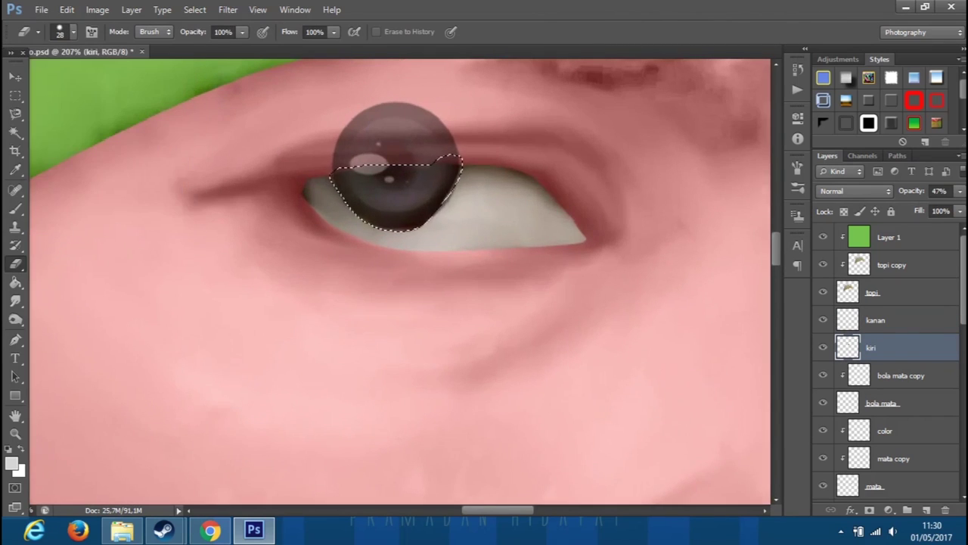
Enlarge the eraser to 95 px to trim the kiri pupil inside the eyelid.
scroll(393, 180, down, 1)
scroll(394, 180, down, 1)
scroll(393, 180, up, 1)
scroll(394, 180, down, 5)
scroll(394, 180, up, 1)
scroll(393, 180, up, 5)
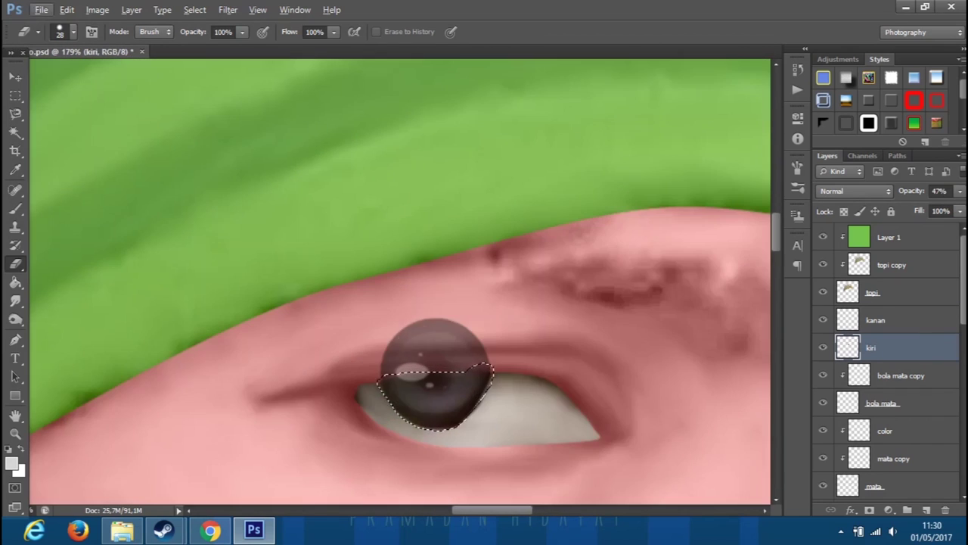
key(bracketright)
key(bracketright)
key(bracketright)
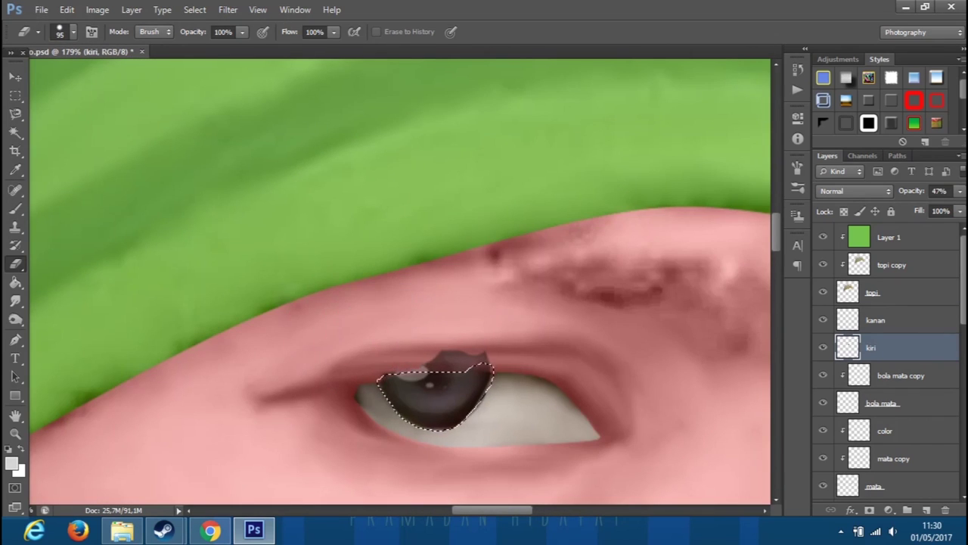
key(w)
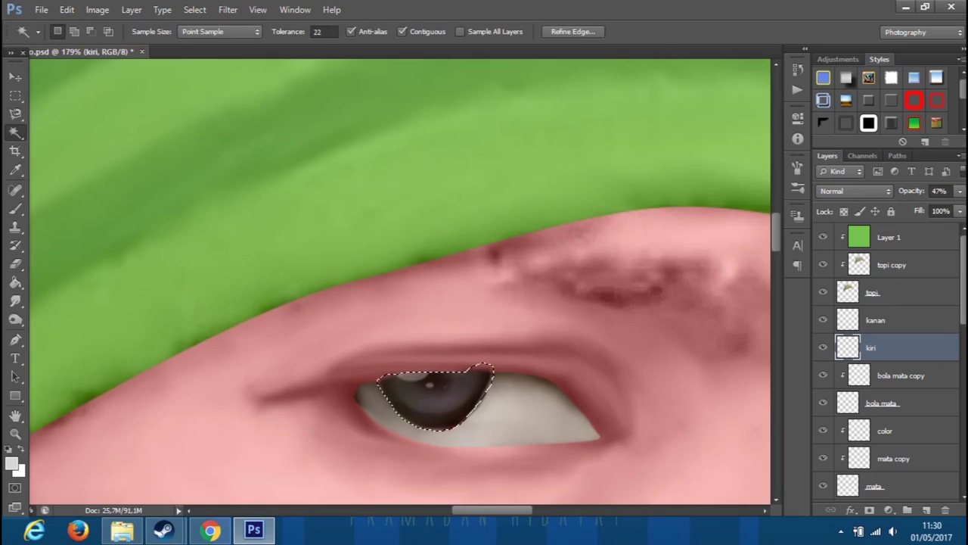
key(e)
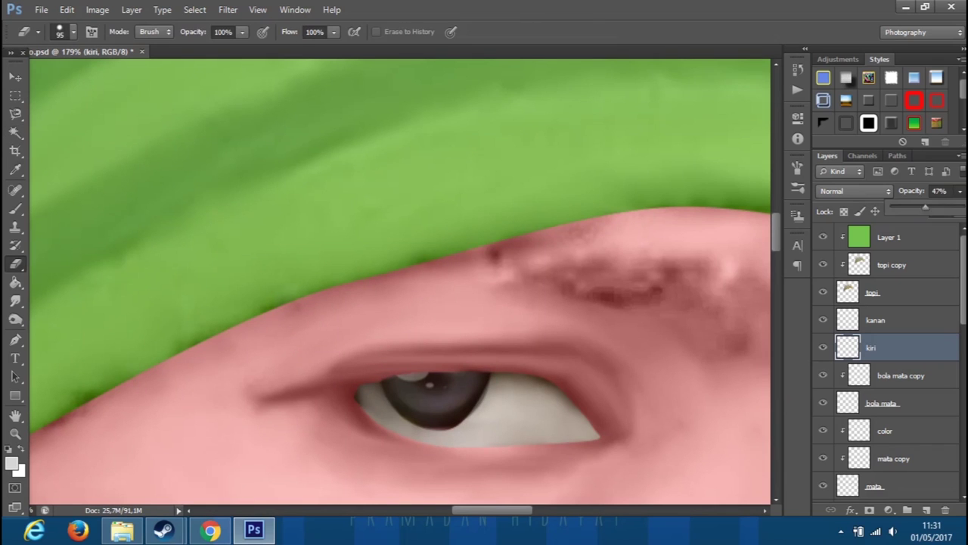
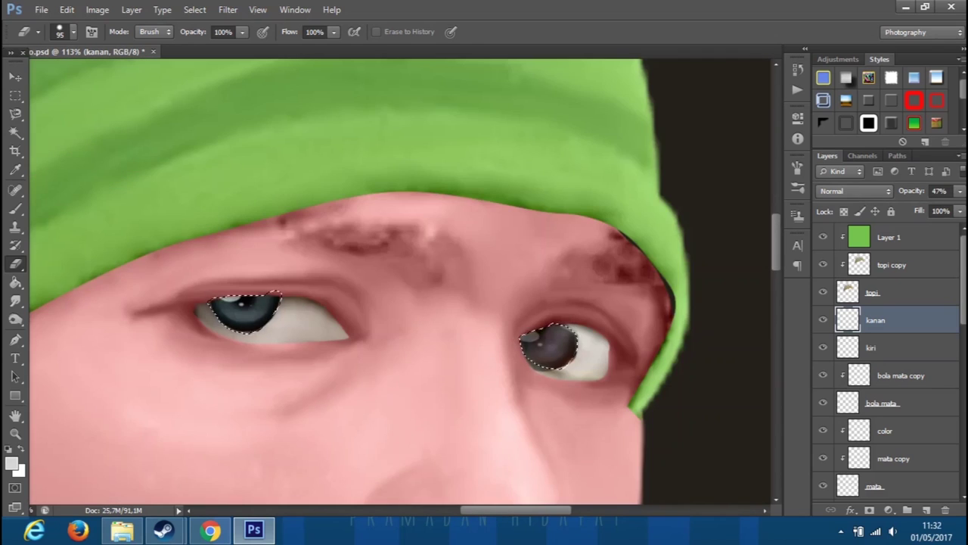
Deselect and free-transform the iris on layer kanan to fit the right-hand eye.
key(w)
key(ctrl+d)
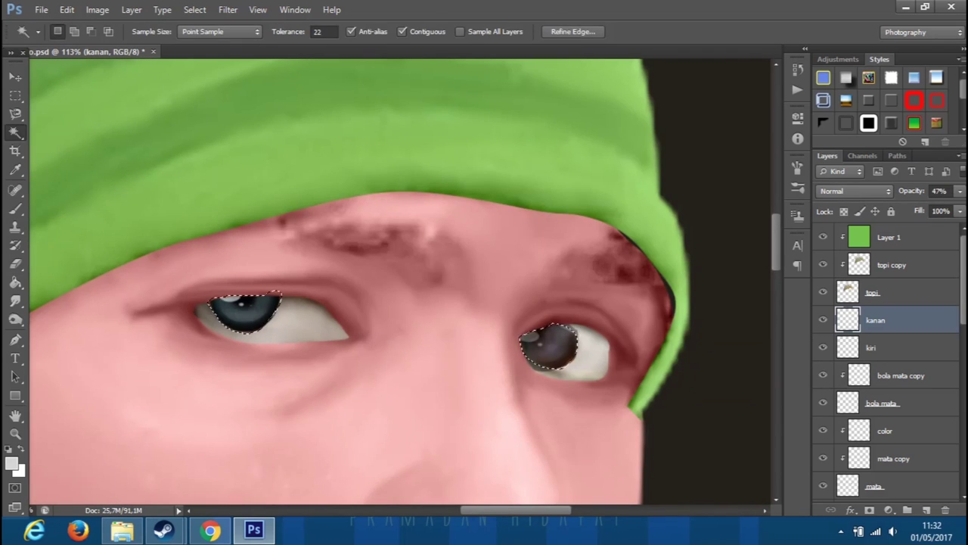
key(ctrl+t)
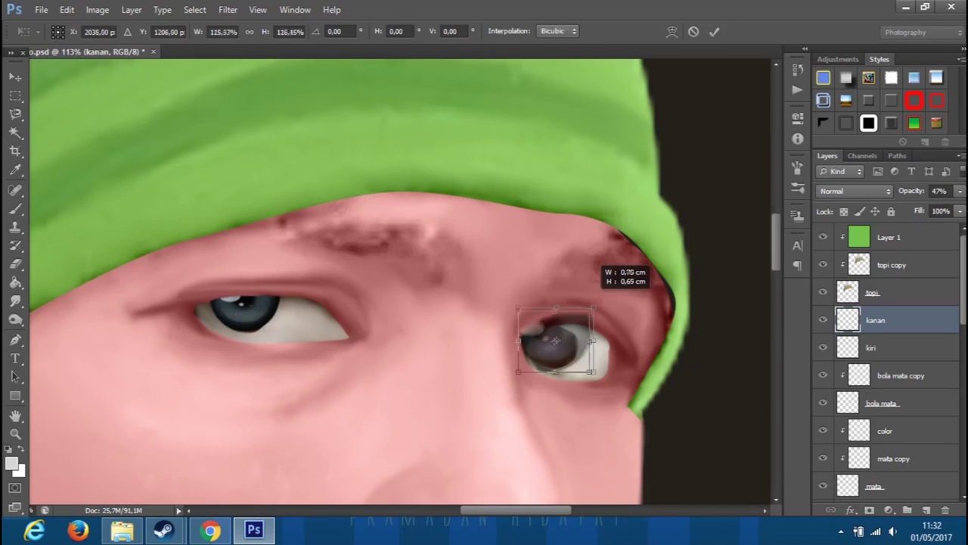
key(Return)
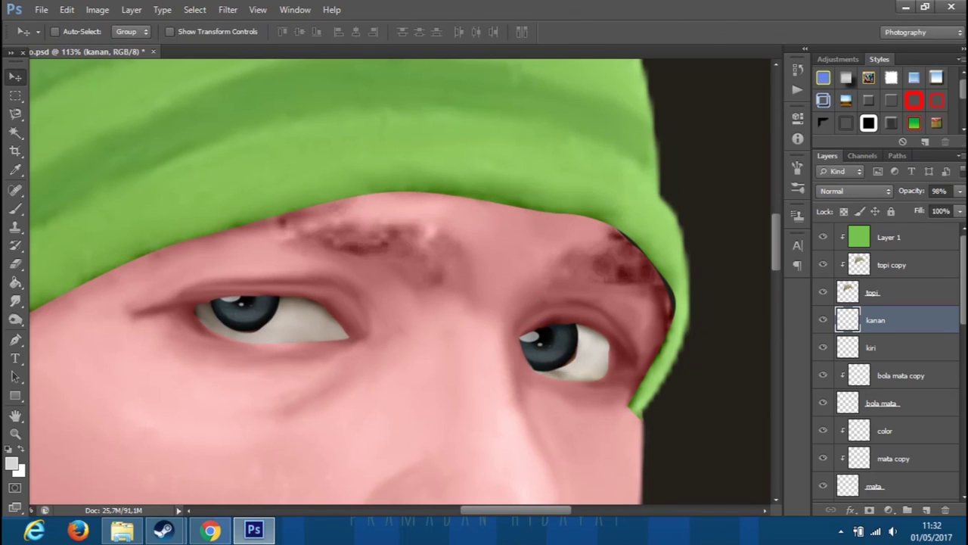
scroll(584, 361, up, 4)
Lower the iris opacity, erase its overlap beyond the eye, then restore full opacity.
key(3)
key(6)
key(e)
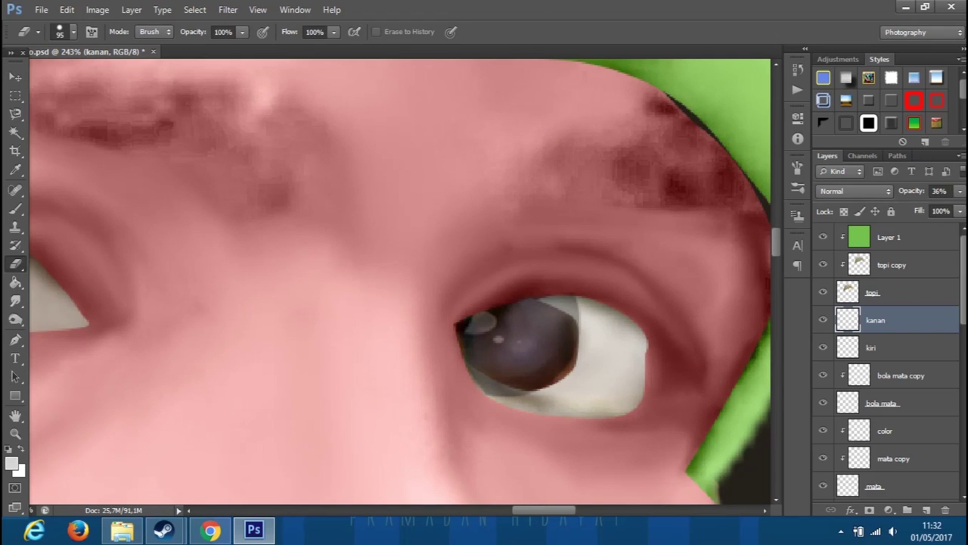
key(alt+bracketleft)
key(alt+bracketleft)
key(alt+bracketleft)
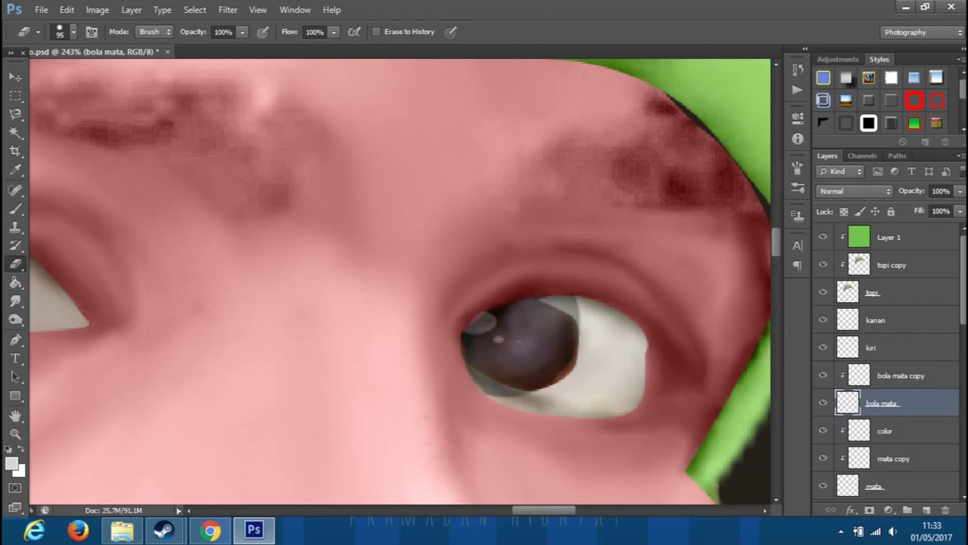
key(alt+bracketright)
key(alt+bracketright)
key(alt+bracketright)
key(0)
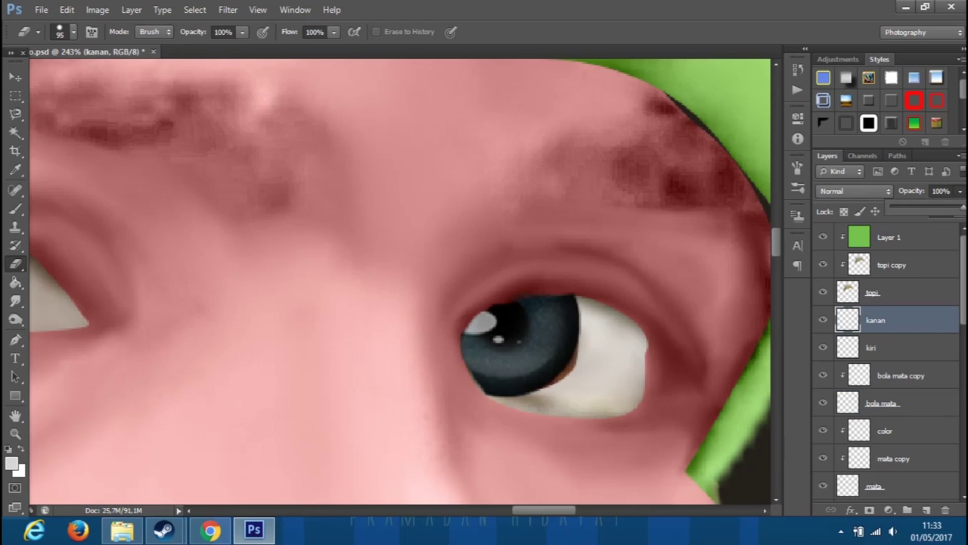
scroll(401, 287, down, 3)
key(alt+bracketleft)
key(alt+bracketleft)
key(alt+bracketleft)
scroll(454, 318, up, 3)
scroll(401, 287, down, 3)
scroll(401, 288, up, 2)
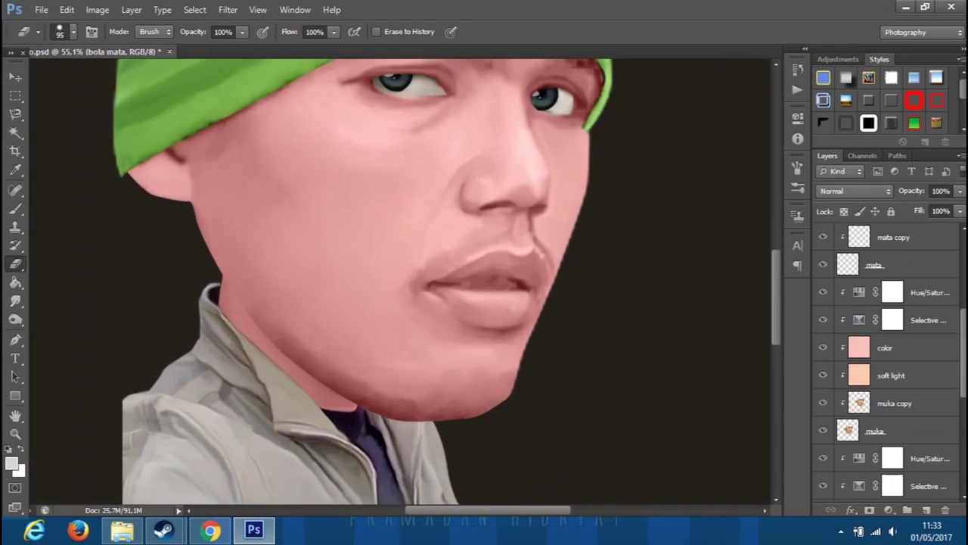
Make muka copy active and pick the Brush tool with the 119 px tip.
scroll(401, 287, up, 2)
key(r)
click(170, 31)
click(16, 207)
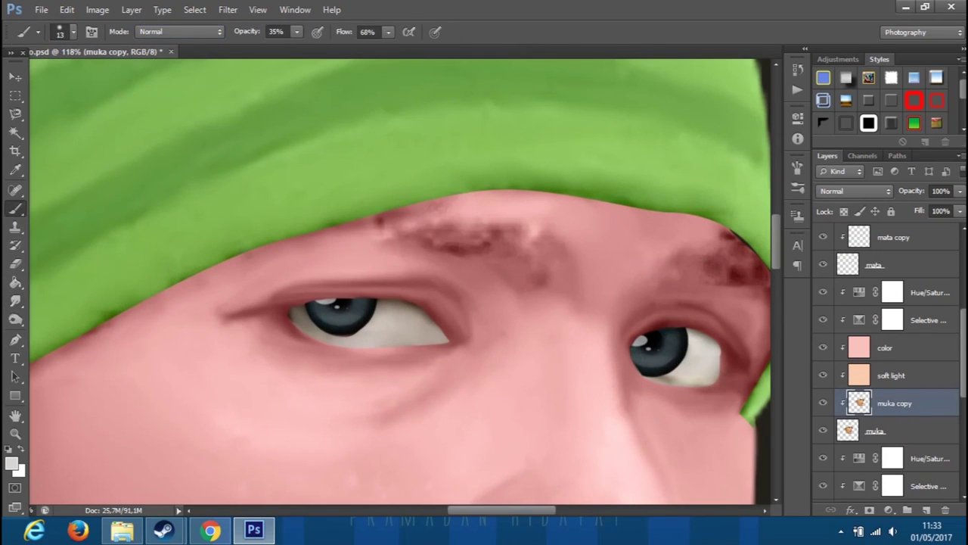
click(73, 31)
click(53, 216)
scroll(484, 227, up, 3)
scroll(401, 287, down, 3)
Set black as the paint colour and add a clipped layer above Hue/Saturation.
key(F5)
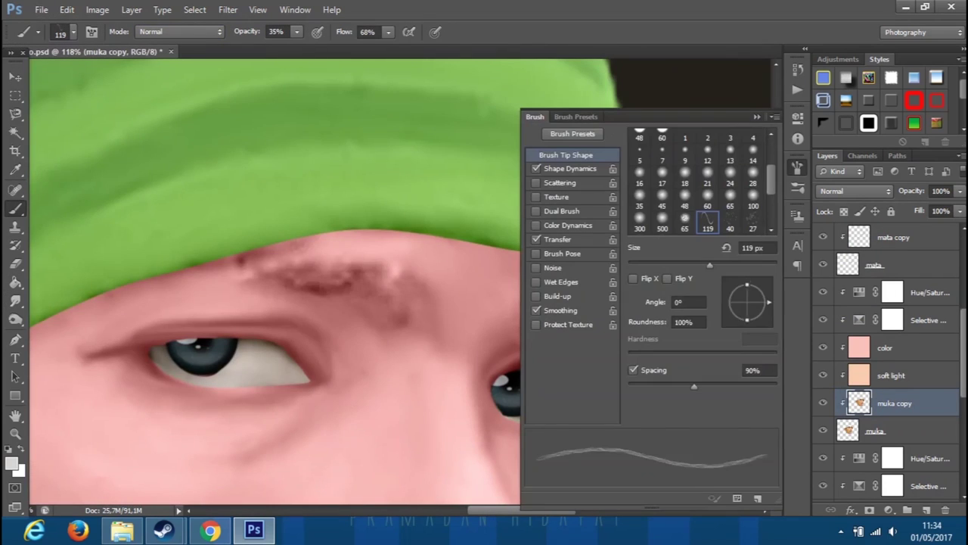
scroll(273, 288, up, 3)
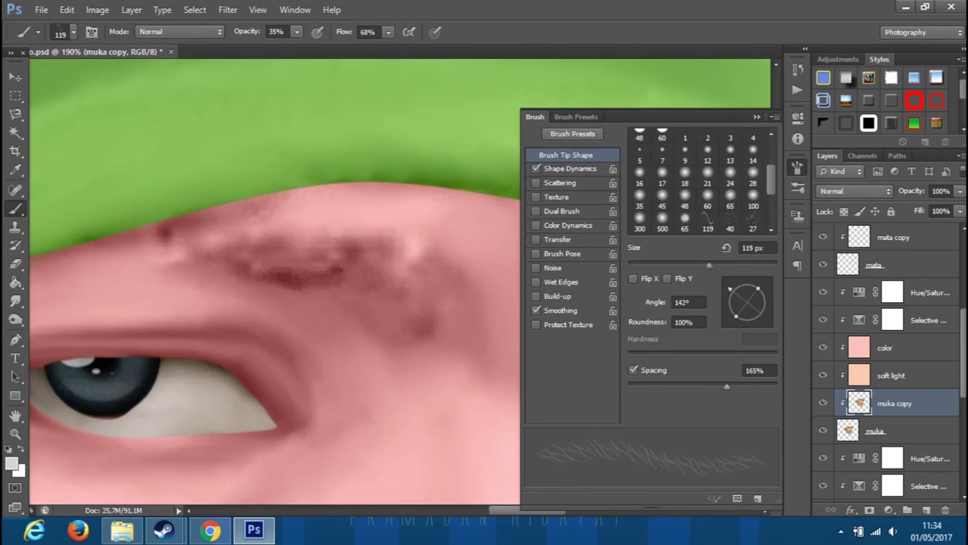
click(10, 463)
click(855, 305)
click(931, 292)
key(ctrl+shift+alt+n)
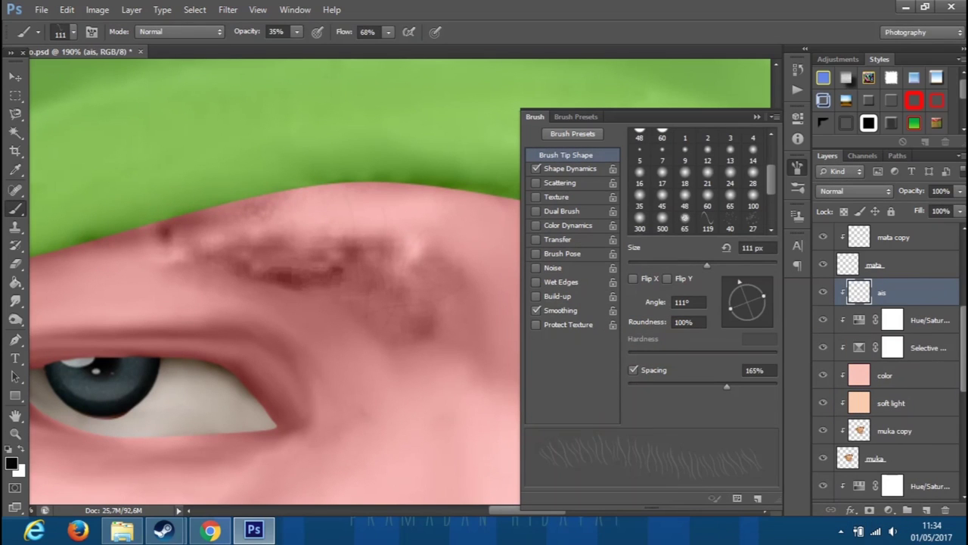
Tune the brush tip to 63 px with angled, 165%-spaced tips and Transfer enabled.
drag(683, 266, 681, 266)
scroll(185, 231, up, 1)
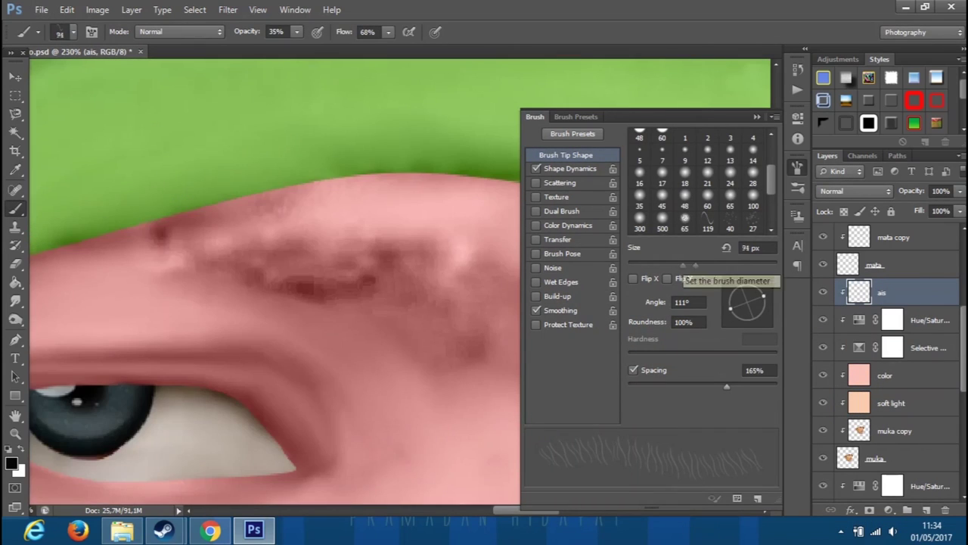
scroll(303, 341, down, 2)
scroll(303, 340, up, 3)
drag(695, 265, 674, 265)
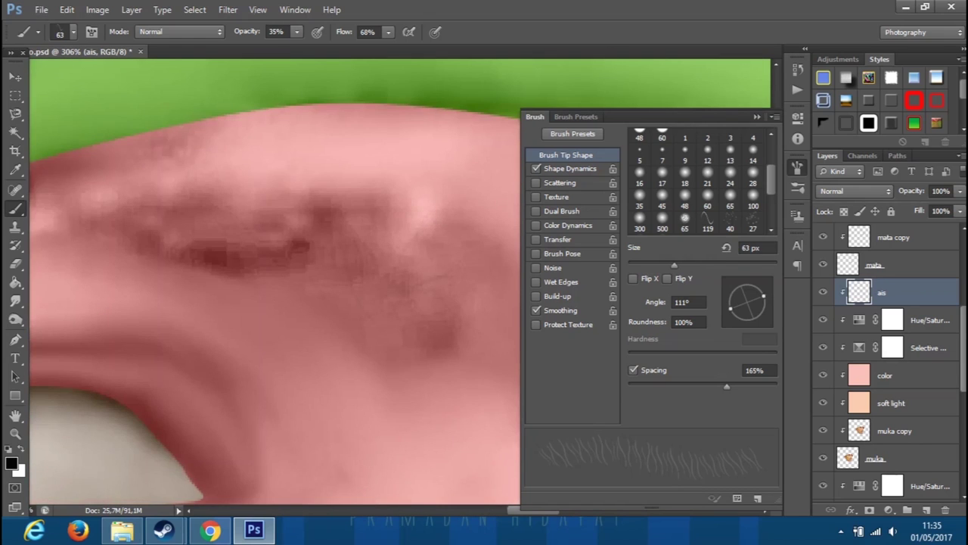
scroll(378, 363, down, 3)
scroll(379, 364, up, 3)
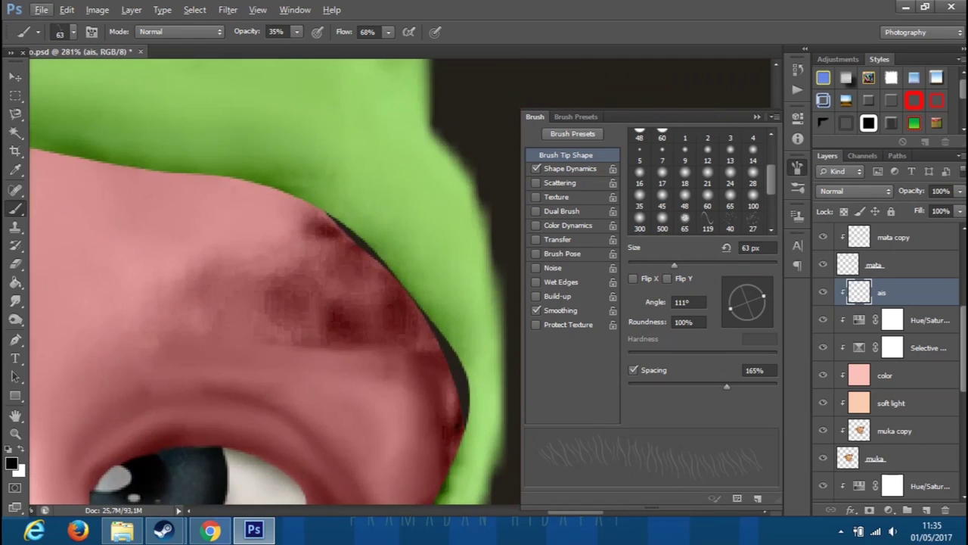
scroll(272, 280, down, 3)
scroll(273, 280, up, 1)
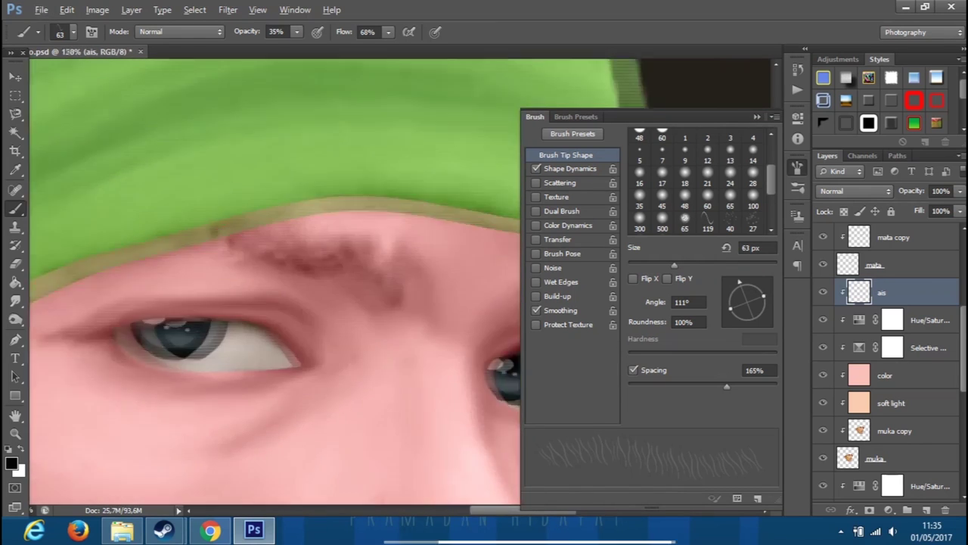
scroll(273, 280, up, 1)
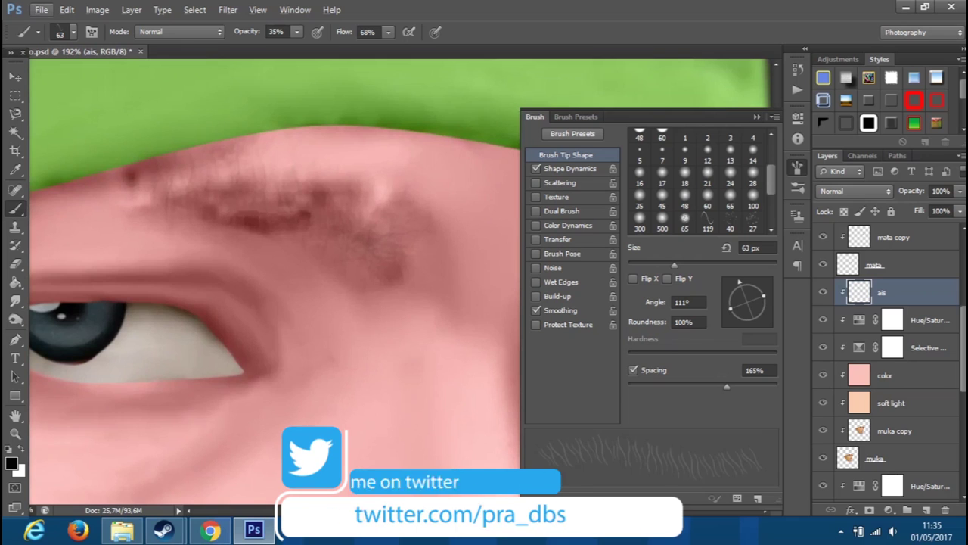
click(535, 240)
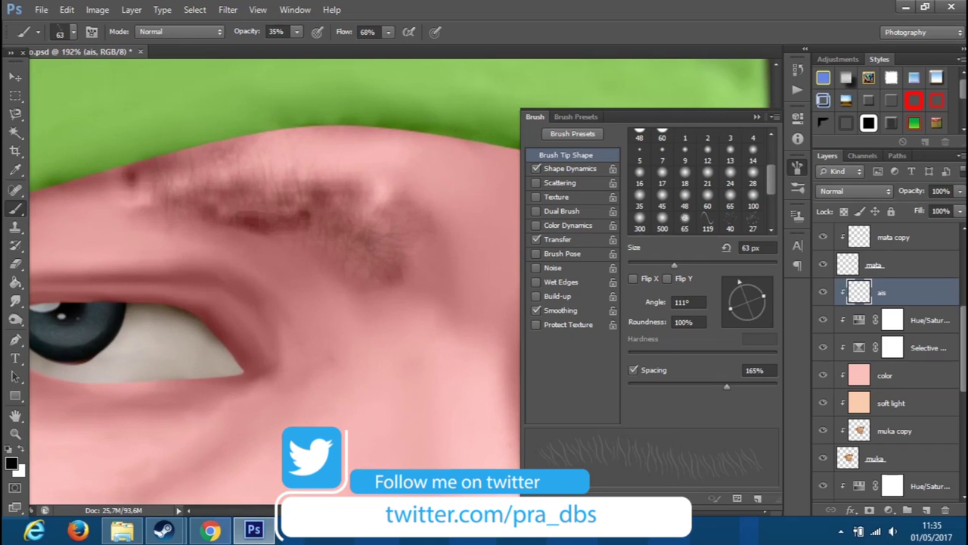
scroll(144, 326, down, 3)
scroll(227, 280, down, 3)
key(F5)
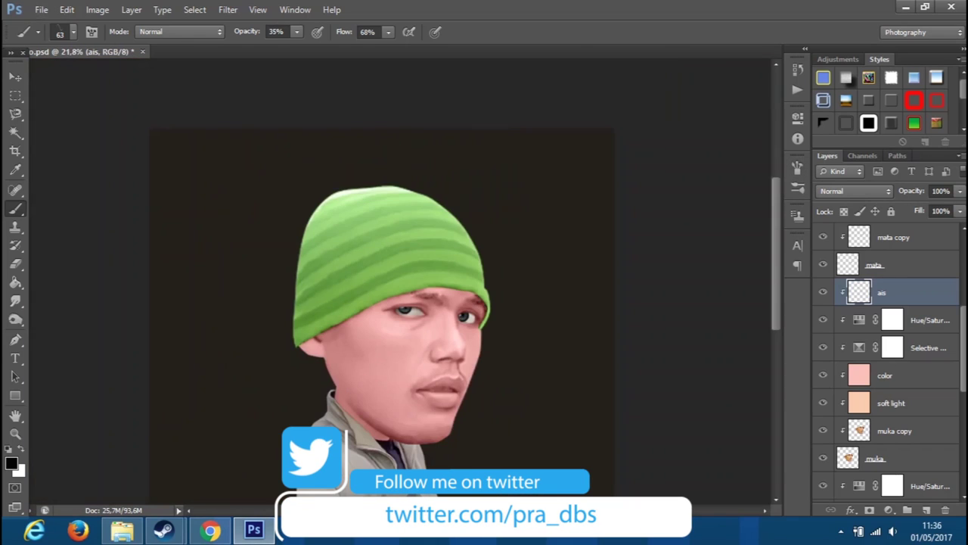
Set up the Smudge tool on muka copy in Darken mode at 64 px.
click(895, 430)
key(o)
click(66, 32)
key(r)
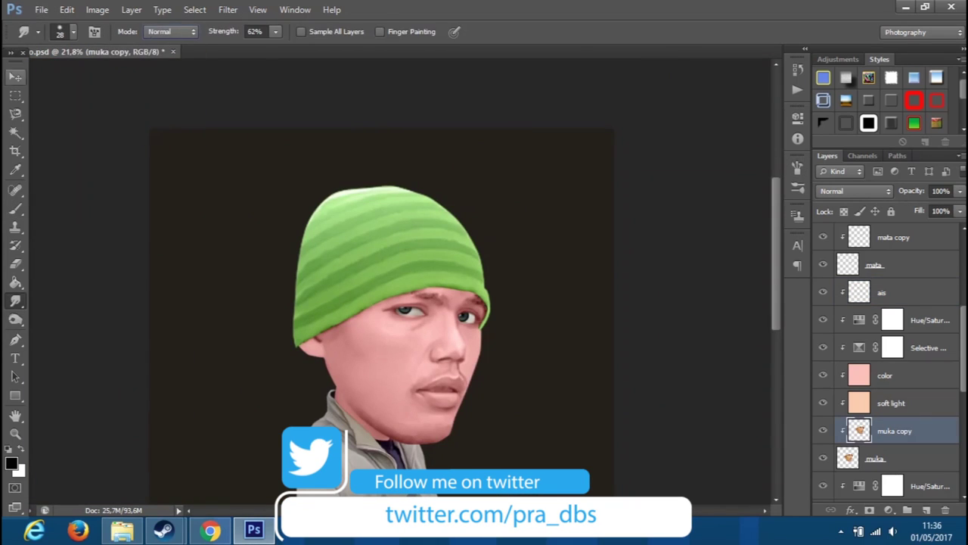
scroll(423, 318, up, 3)
scroll(454, 287, up, 3)
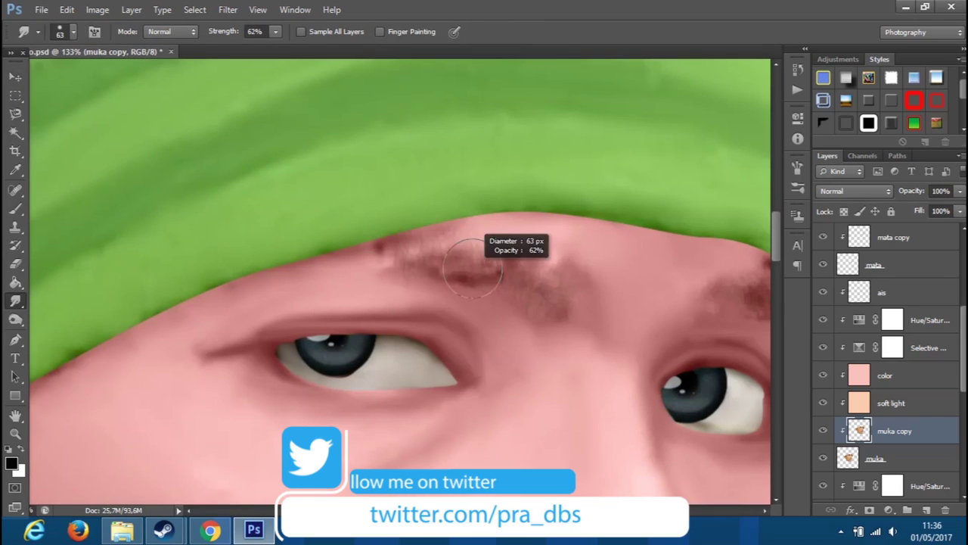
key(shift+plus)
key(shift+plus)
key(shift+minus)
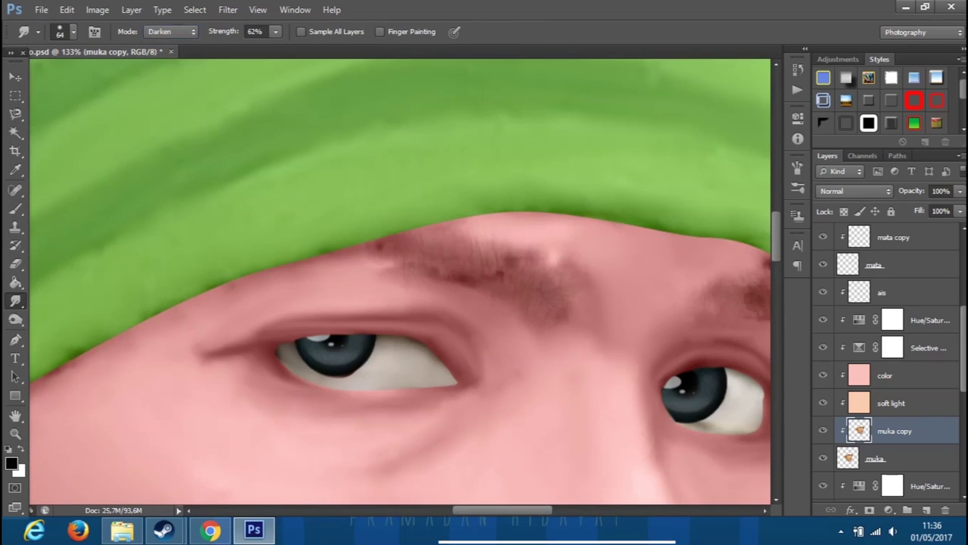
scroll(401, 280, down, 2)
scroll(401, 279, down, 2)
key(shift+plus)
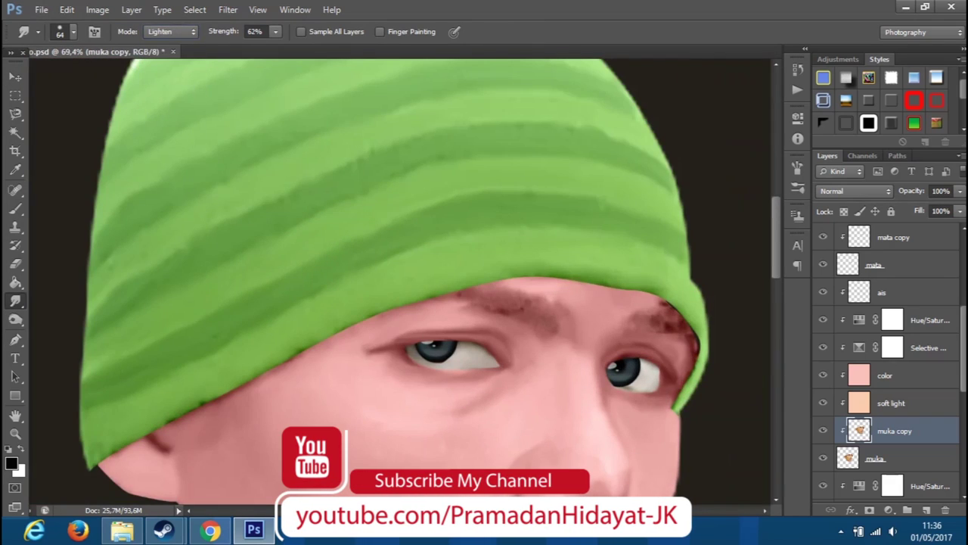
Smudge the right-hand eyebrow darker, then ready the Brush on layer ais.
drag(473, 304, 551, 325)
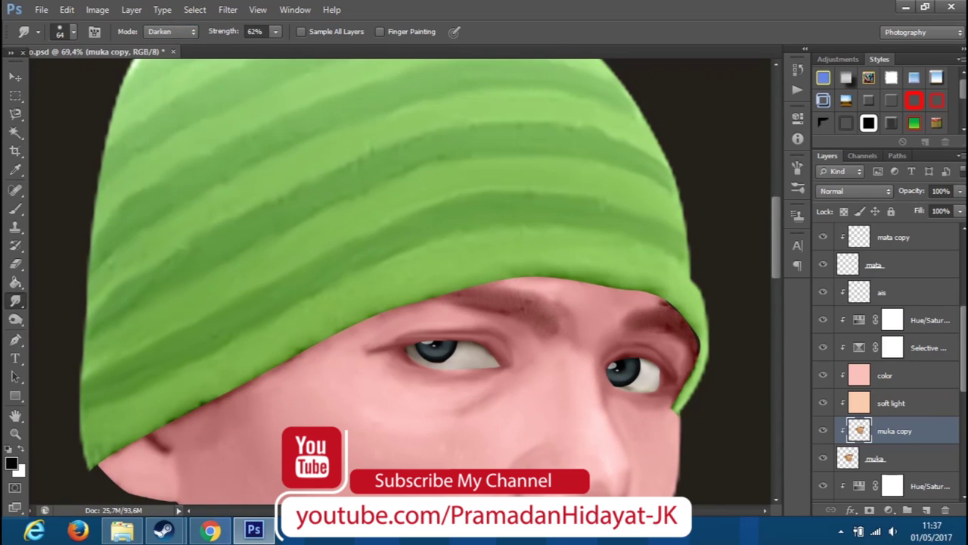
scroll(401, 279, down, 3)
scroll(401, 280, up, 5)
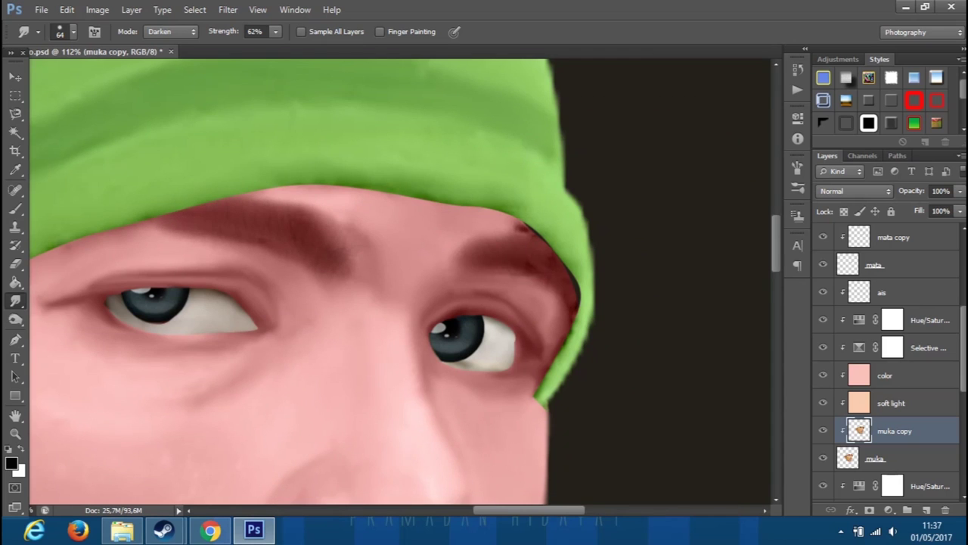
scroll(401, 280, down, 5)
key(alt+bracketright)
key(alt+bracketright)
key(alt+bracketright)
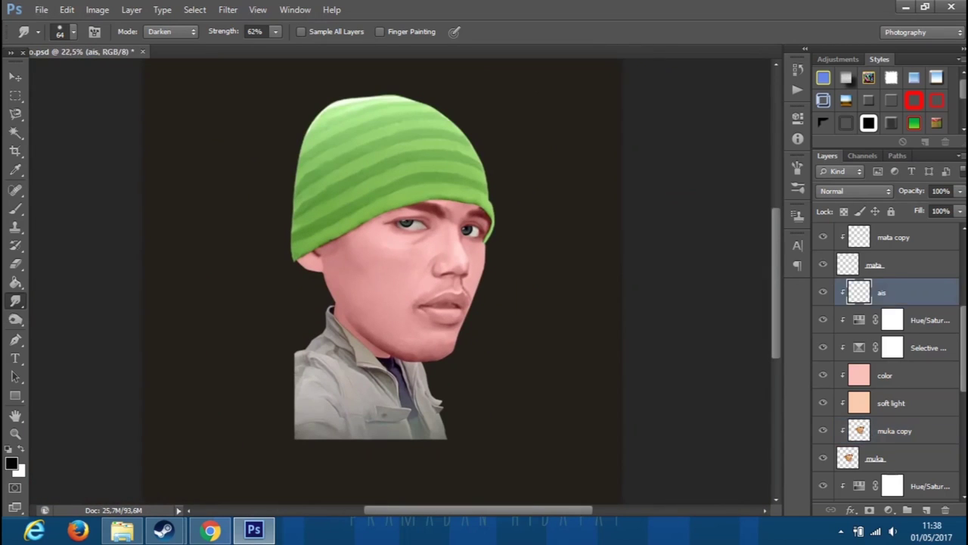
scroll(458, 208, up, 4)
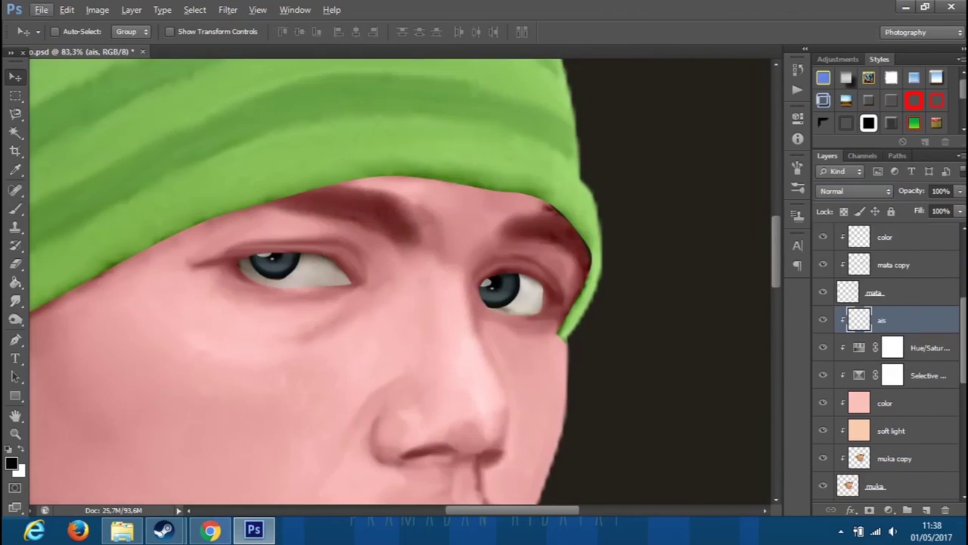
scroll(515, 136, up, 2)
key(b)
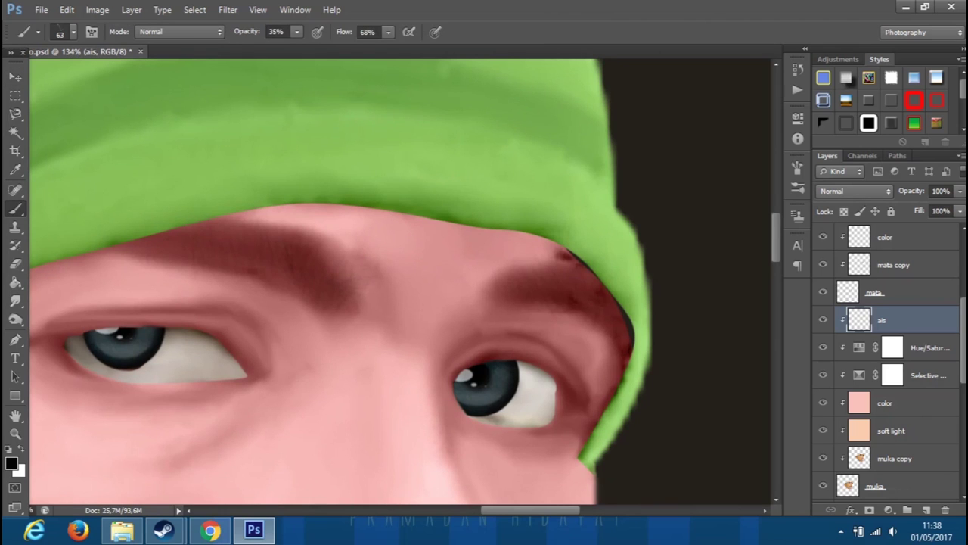
scroll(227, 288, up, 2)
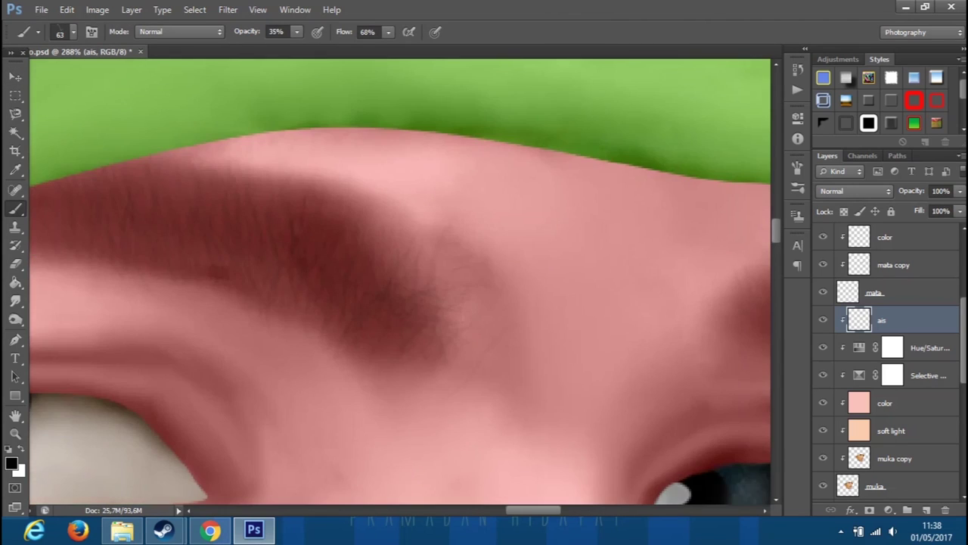
key(F5)
key(F5)
Choose the Smudge tool on muka copy and set its mode to Lighten.
key(o)
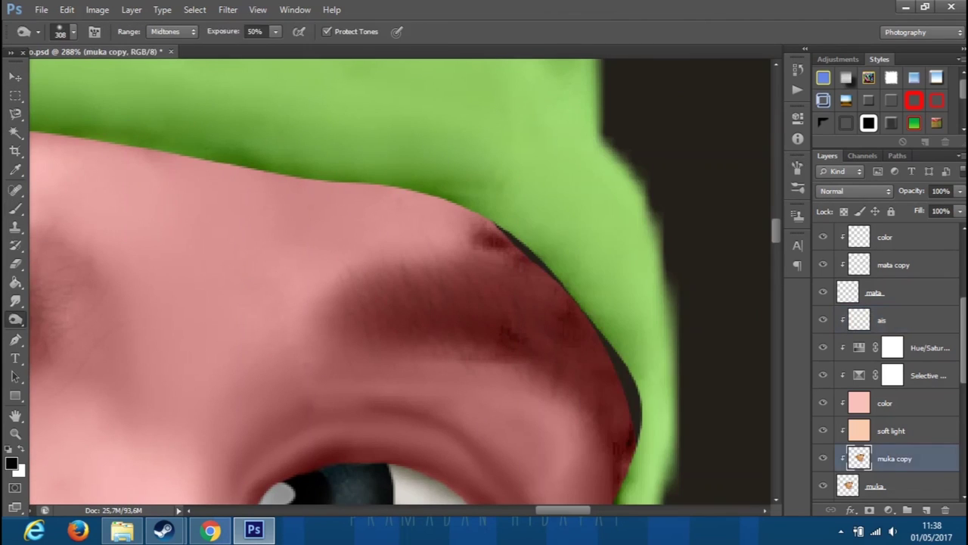
right_click(15, 300)
click(76, 320)
click(171, 31)
click(160, 79)
key(b)
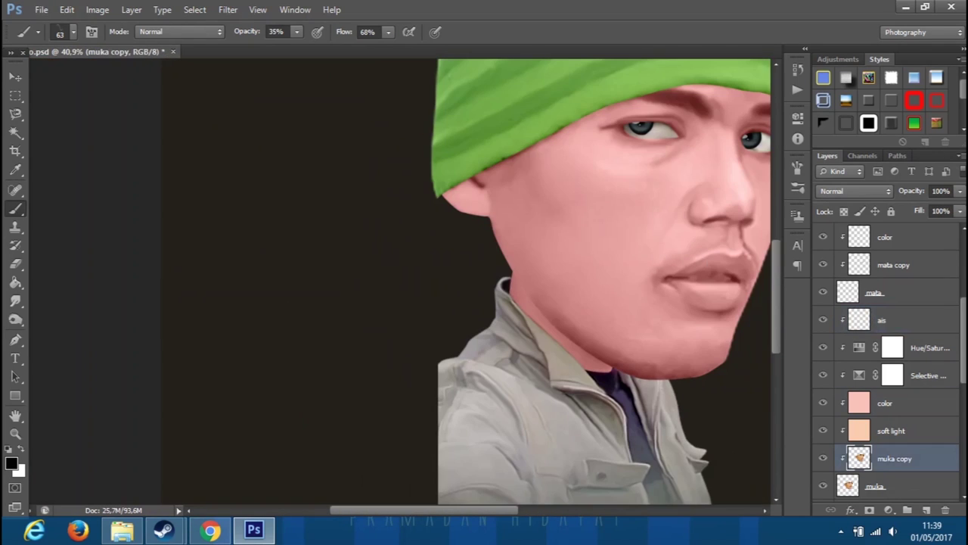
Burn darker shadows along the jawline and neck with a smaller brush.
key(r)
click(15, 317)
click(74, 330)
key(bracketleft)
key(bracketleft)
key(bracketleft)
drag(212, 227, 318, 355)
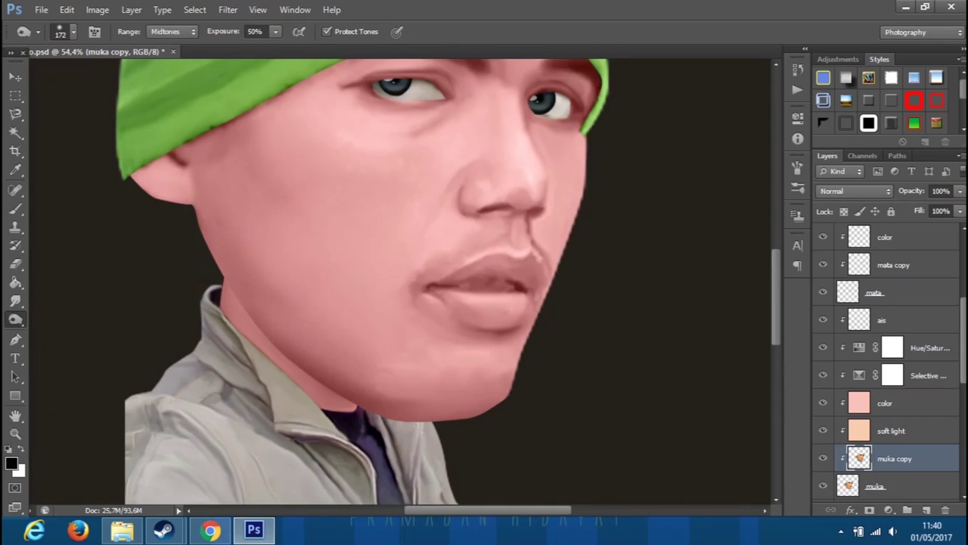
drag(333, 409, 499, 393)
scroll(446, 280, up, 3)
scroll(446, 280, up, 3)
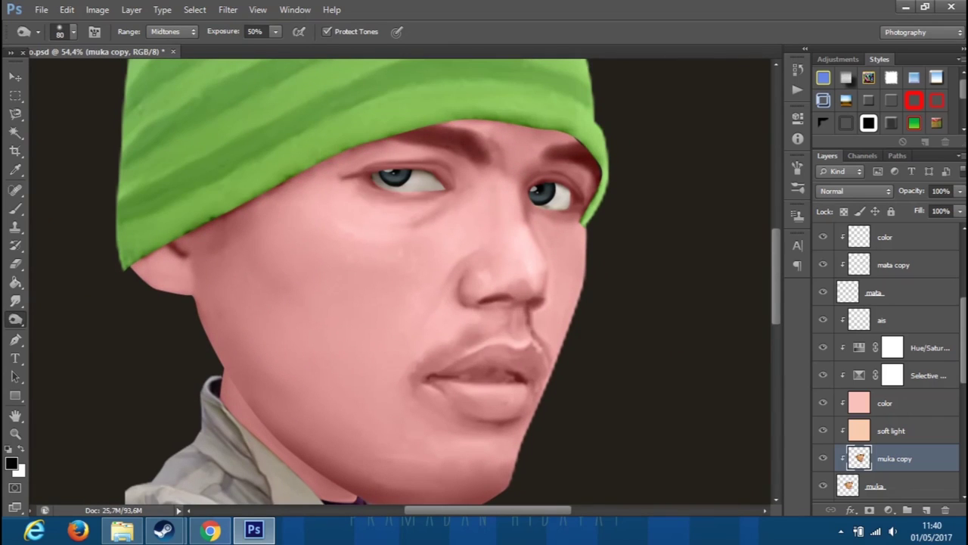
scroll(446, 280, down, 1)
scroll(446, 249, down, 2)
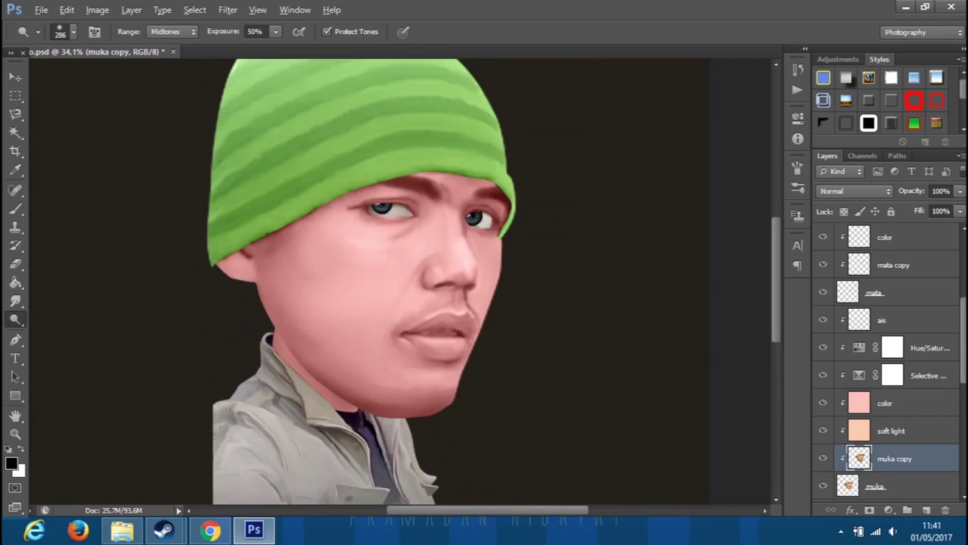
scroll(447, 249, up, 3)
scroll(446, 250, down, 3)
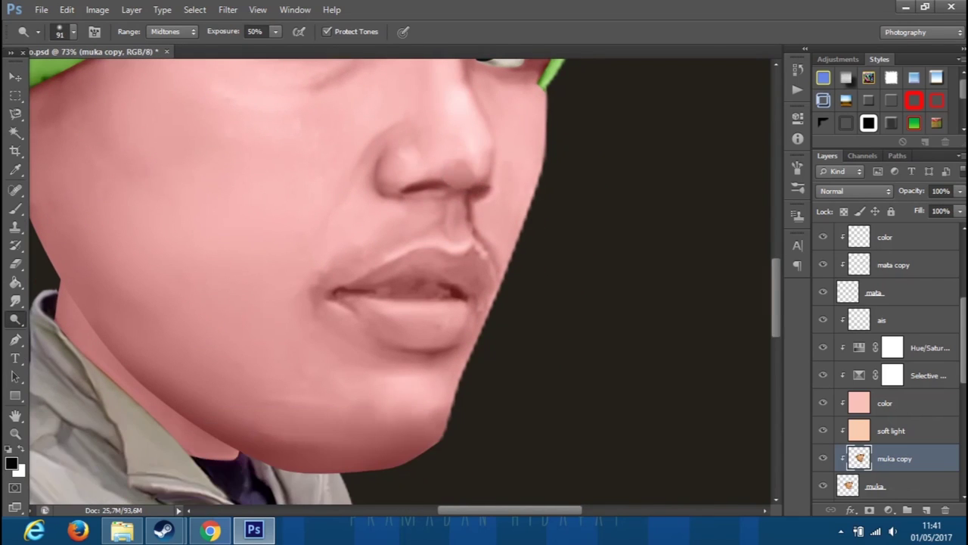
scroll(446, 250, down, 3)
drag(303, 287, 271, 276)
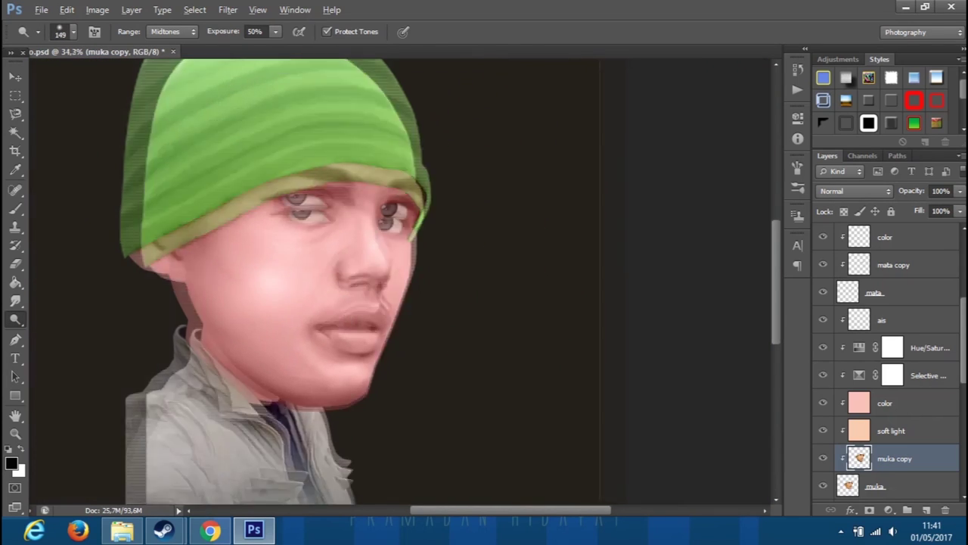
scroll(340, 275, down, 2)
scroll(456, 342, up, 2)
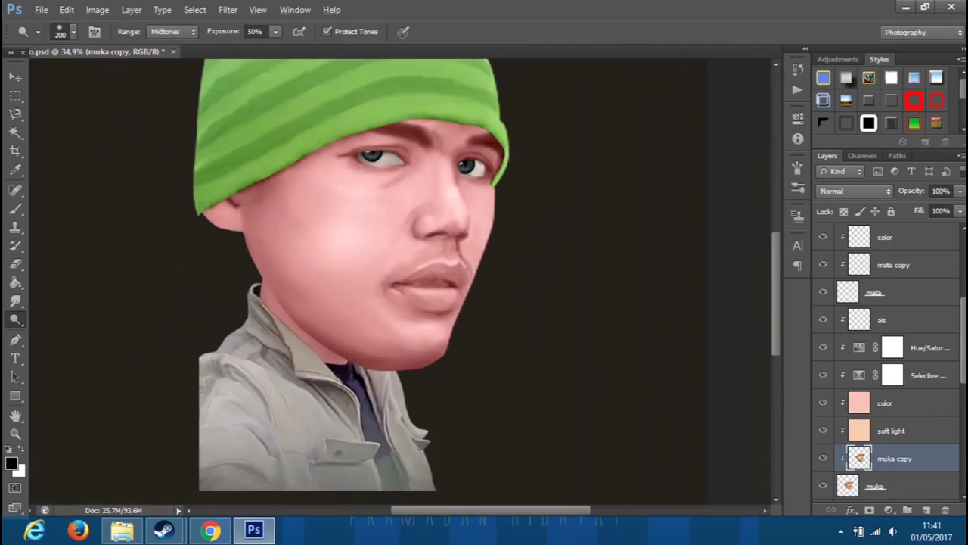
Reselect the Burn tool and make the ais layer active.
right_click(15, 319)
click(61, 332)
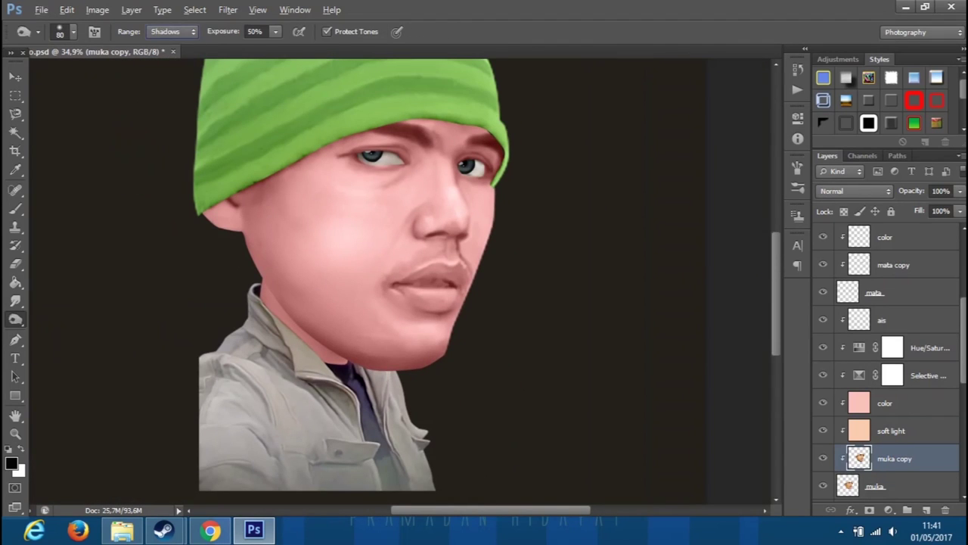
scroll(461, 151, up, 3)
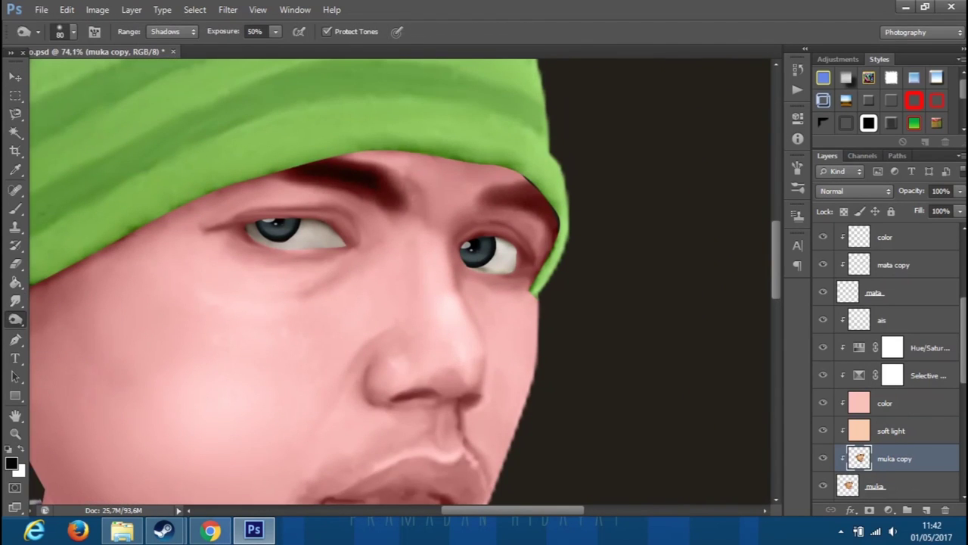
scroll(562, 132, down, 4)
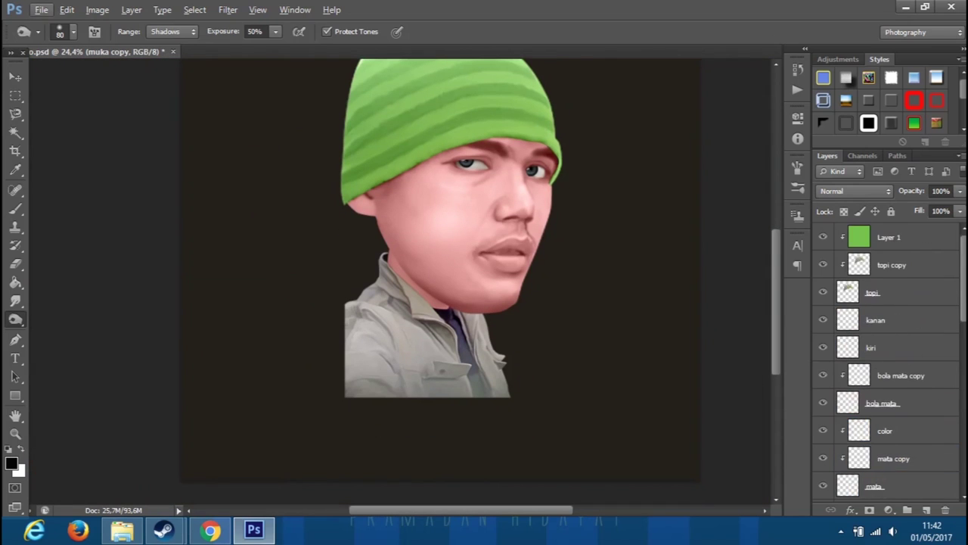
click(881, 348)
Add a layer above ais and give the lips Saturation +22, Lightness -7.
click(928, 509)
double_click(879, 347)
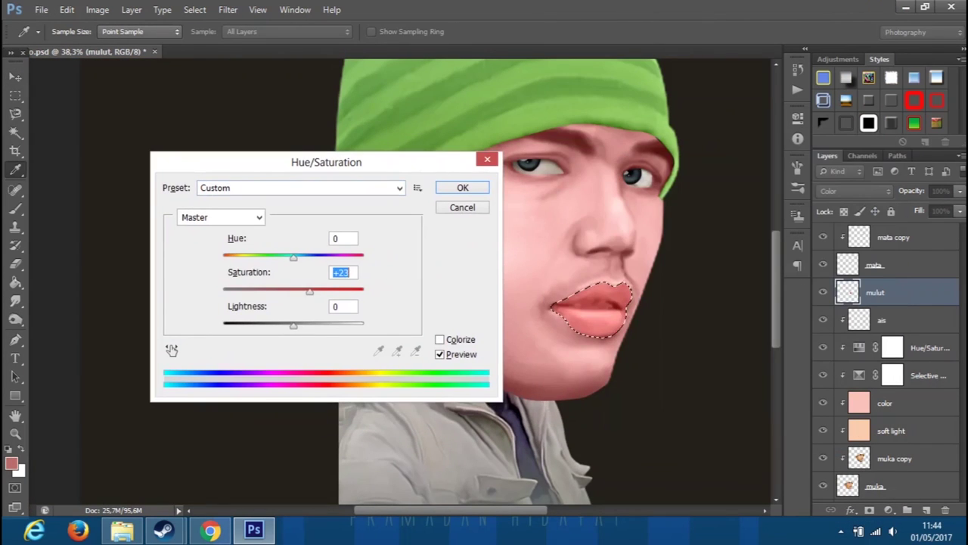
key(Down)
key(Tab)
key(Down)
key(Down)
key(Down)
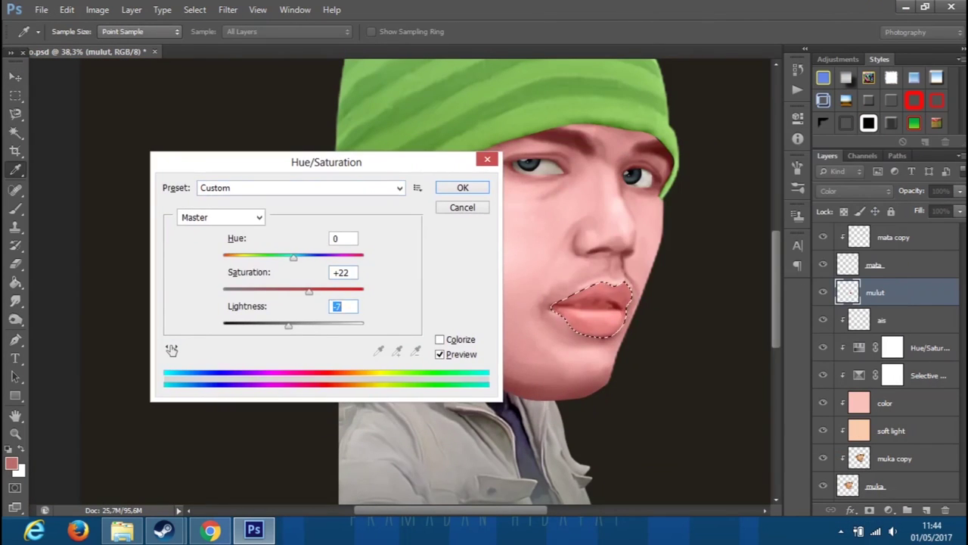
key(Return)
Clear the lip selection, zoom out, and outline the mouth opening with the Pen.
key(ctrl+d)
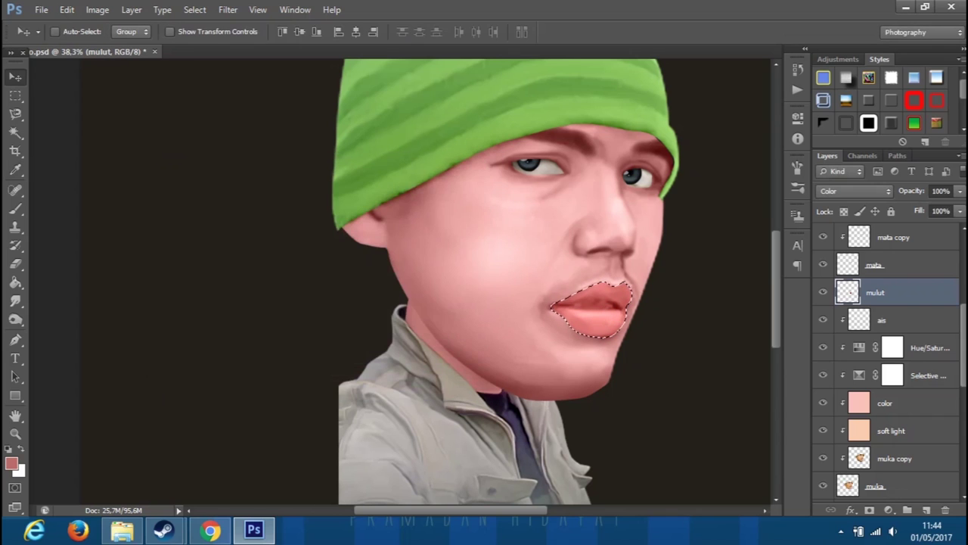
key(w)
key(ctrl+minus)
scroll(439, 303, up, 5)
key(p)
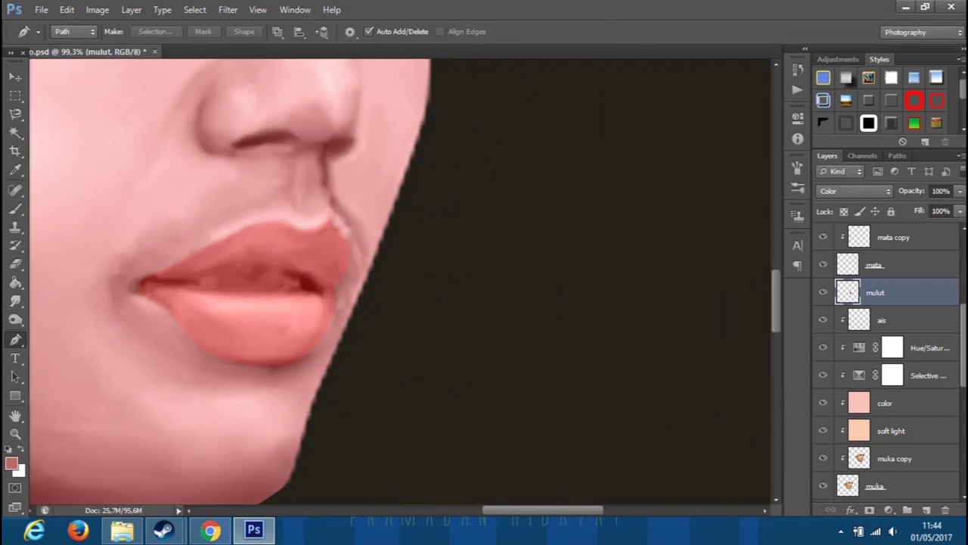
scroll(176, 282, up, 1)
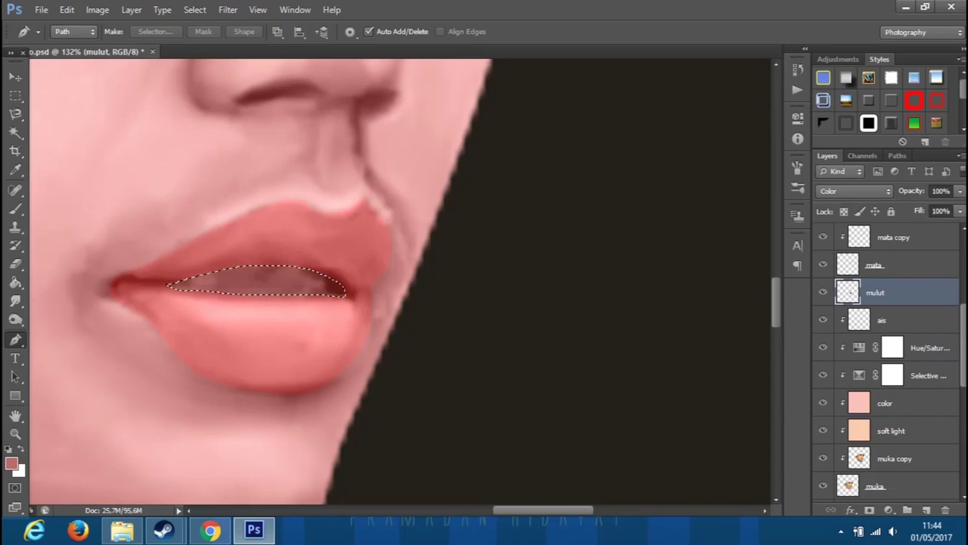
Fill the mouth opening white on a new layer blended in Color mode.
click(10, 463)
click(864, 277)
key(ctrl+shift+alt+n)
key(alt+BackSpace)
click(854, 191)
click(824, 346)
key(ctrl+d)
key(w)
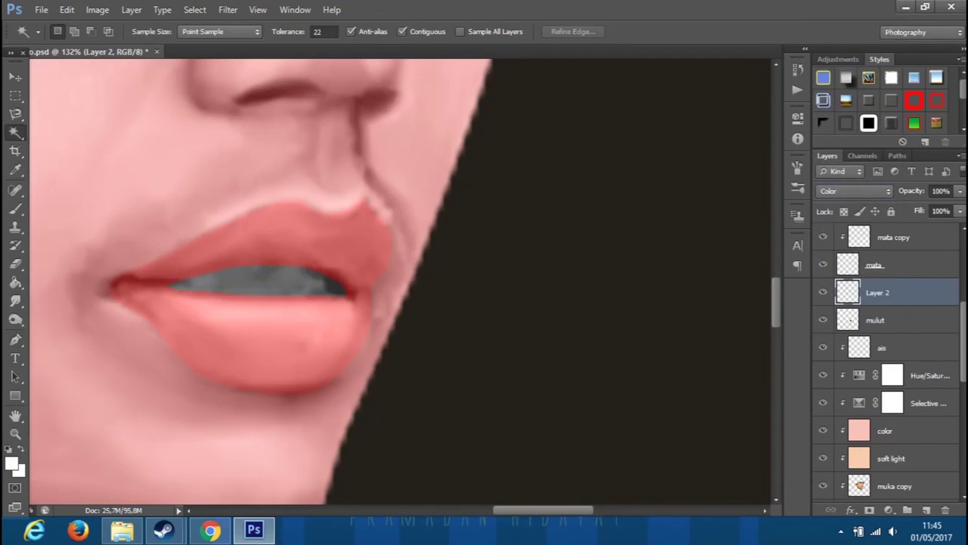
scroll(401, 280, down, 1)
Erase excess teeth colour, fit the image, and add a layer above Layer 1 copy.
key(e)
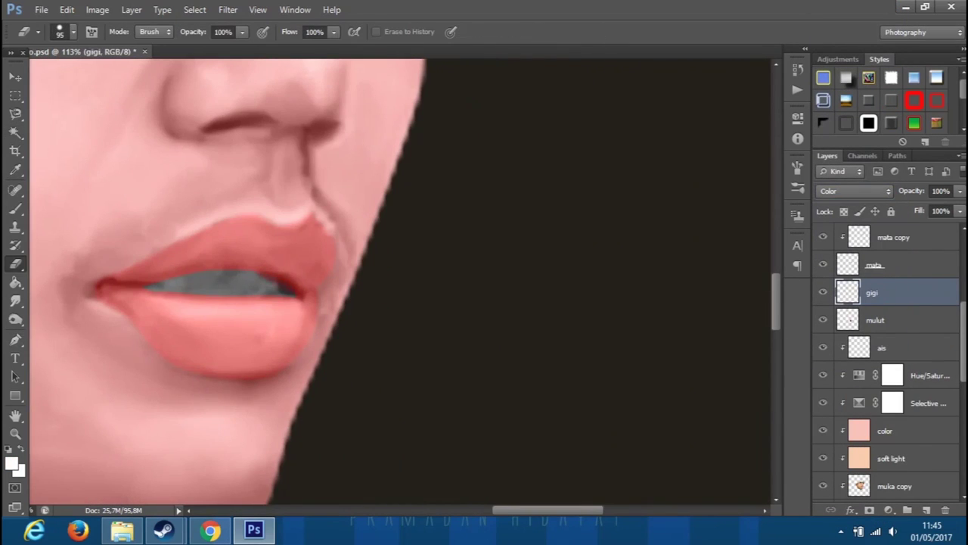
key(ctrl+0)
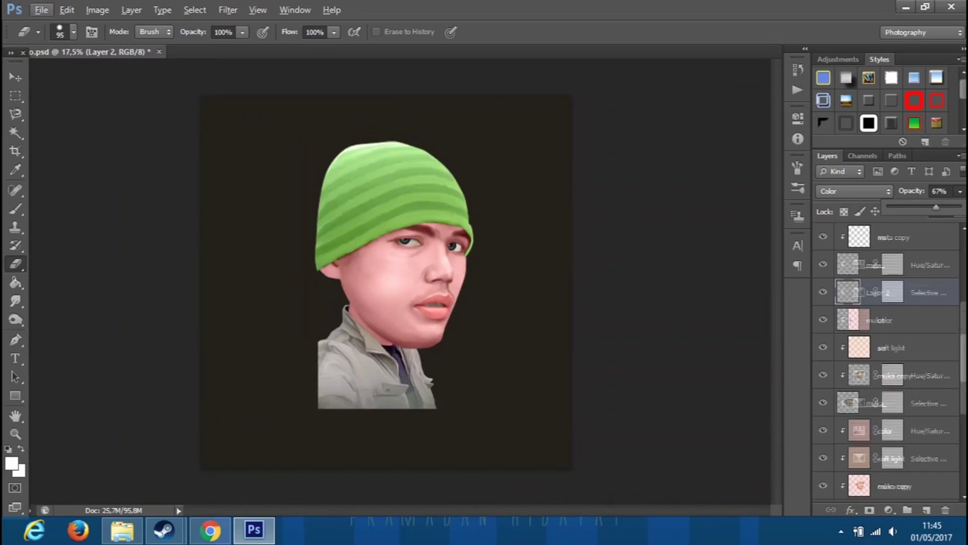
scroll(893, 356, down, 5)
click(885, 460)
key(ctrl+shift+alt+n)
Fill Layer 3 with white as the background.
click(11, 465)
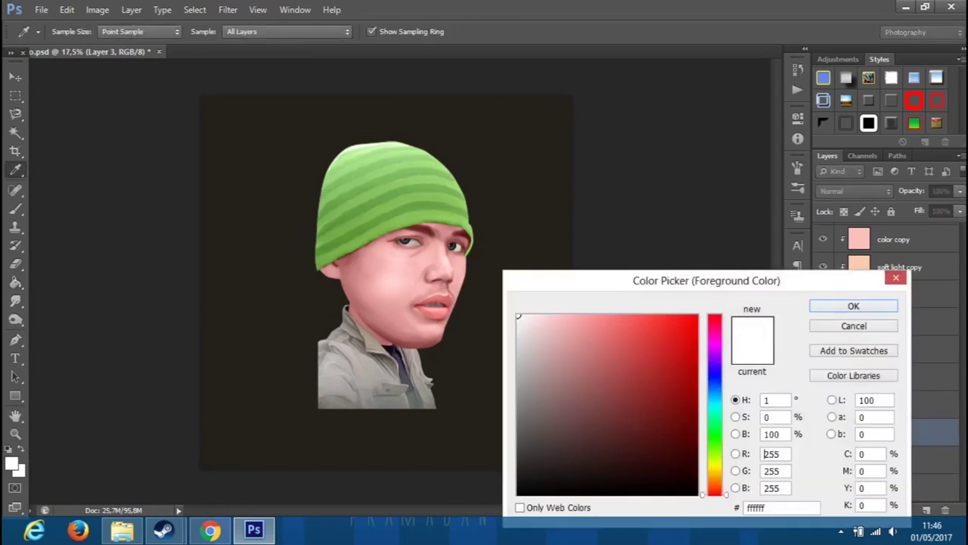
click(853, 305)
key(g)
Draw an elliptical selection around the man's head.
click(386, 438)
drag(15, 96, 90, 108)
mouse_move(151, 61)
mouse_down()
mouse_move(420, 261)
mouse_move(488, 326)
mouse_up()
key(v)
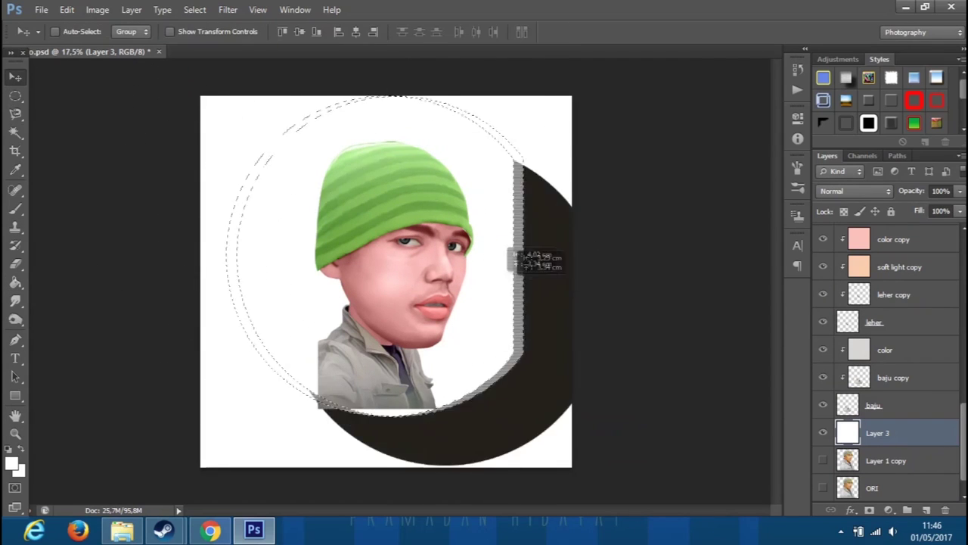
key(ctrl+d)
key(m)
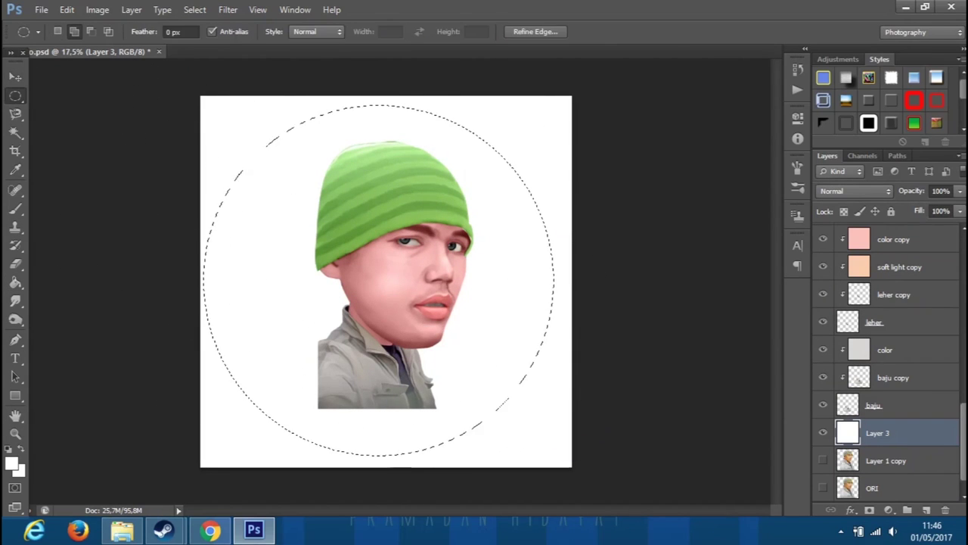
Bucket-fill the circle selection with green, then deselect.
key(g)
click(11, 464)
key(Return)
click(257, 189)
key(ctrl+d)
Shrink the green circle to 83% with Free Transform and target its layer.
key(ctrl+t)
drag(202, 456, 249, 403)
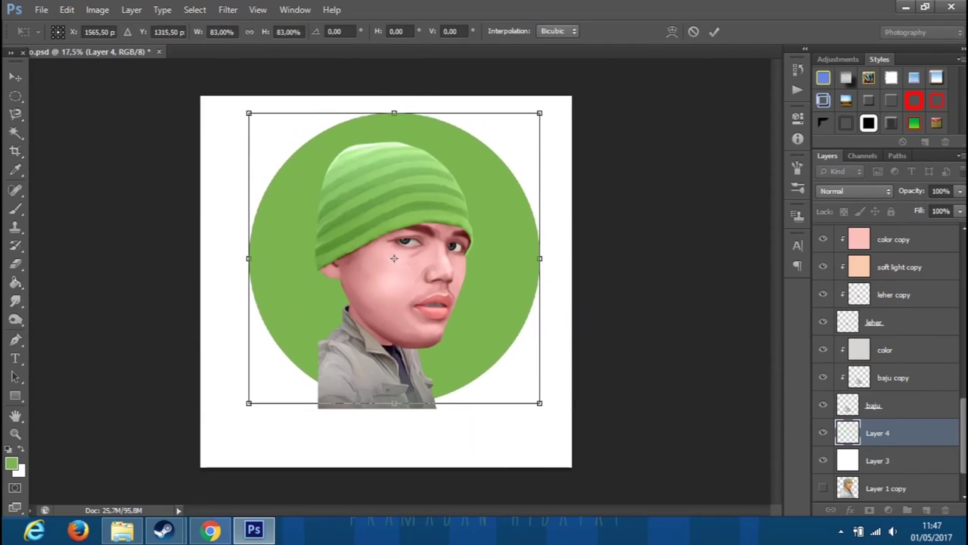
key(Return)
key(alt+])
key(b)
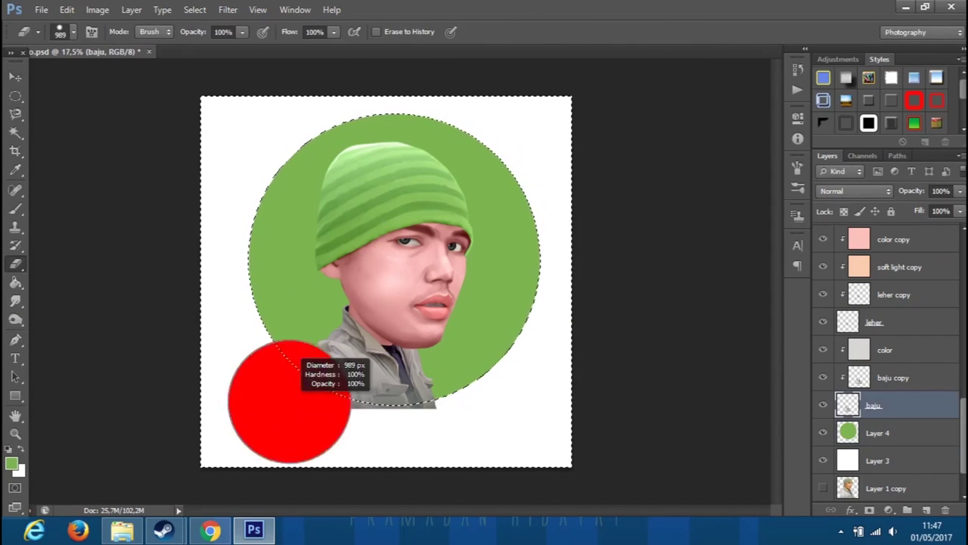
key(w)
key(alt+[)
key(ctrl+d)
Colorize the circle brown in Hue/Saturation with hue -30 and saturation 60.
key(ctrl+u)
key(alt+o)
text(1200)
key(Tab)
key(Tab)
text(-3)
key(shift+Tab)
key(shift+Tab)
text(2093000355027)
key(Tab)
key(Tab)
text(-30)
key(shift+Tab)
text(60)
key(Return)
key(alt+bracketright)
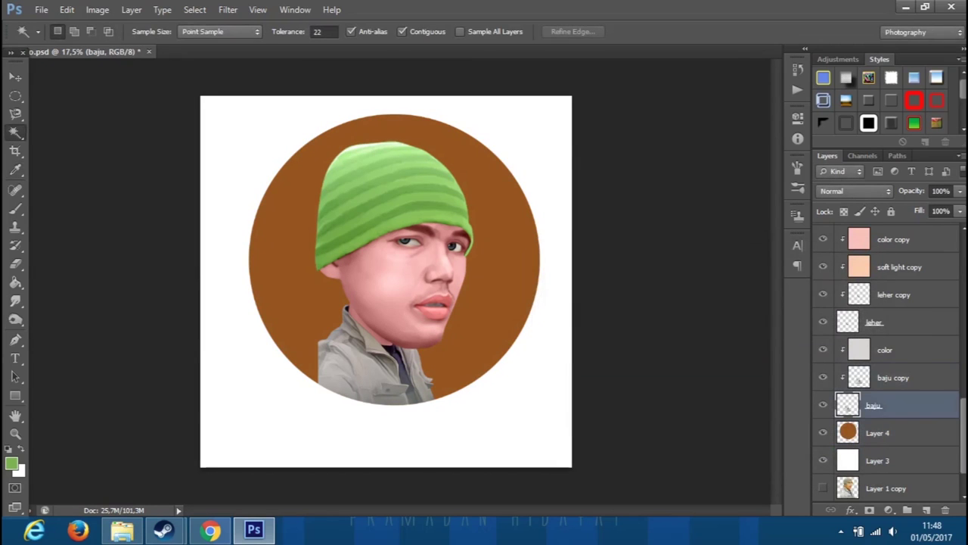
Set the eraser brush size.
key(e)
scroll(309, 309, up, 5)
alt+right_click(309, 309)
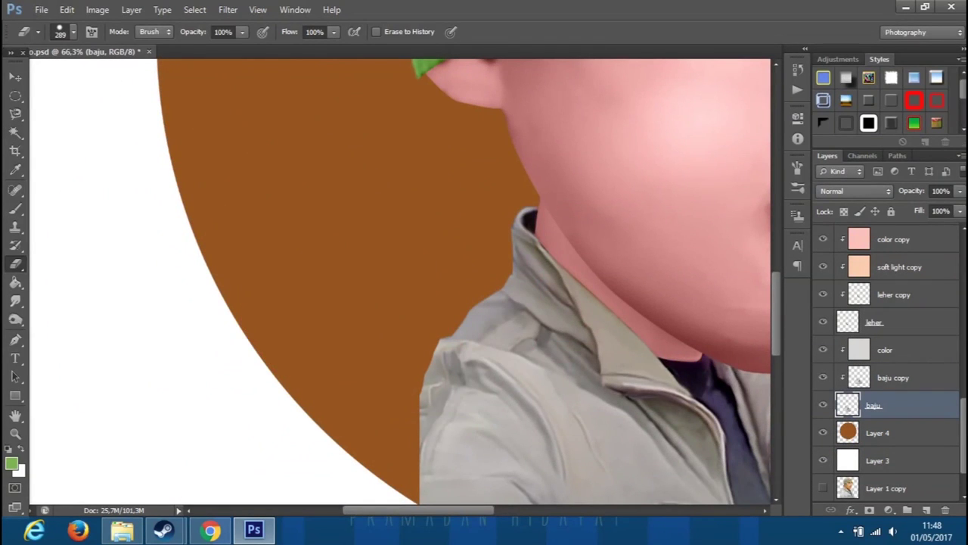
scroll(309, 325, down, 5)
scroll(886, 363, up, 5)
Colorize the jacket green with a clipped Hue/Saturation layer: Hue 83, Saturation 31, Lightness -29.
key(alt+bracketright)
key(ctrl+u)
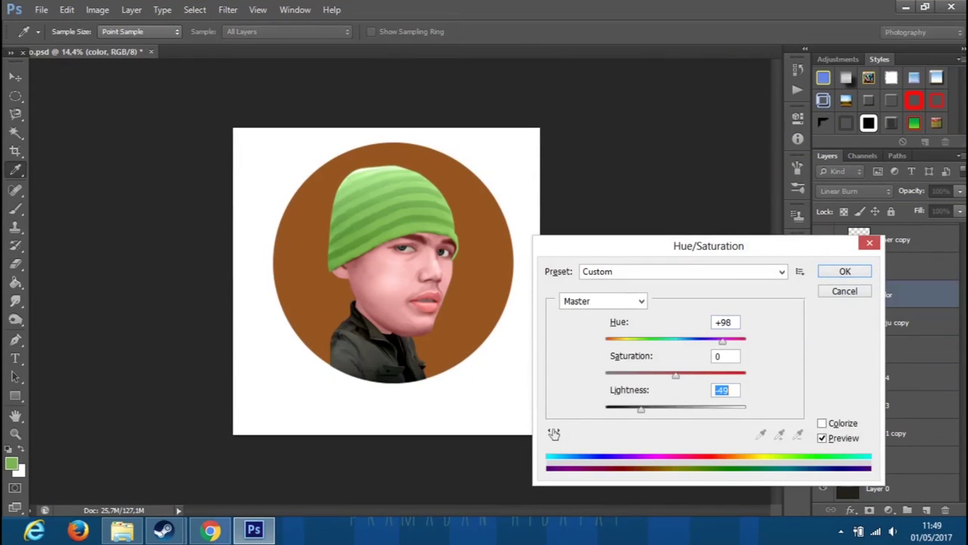
key(alt+o)
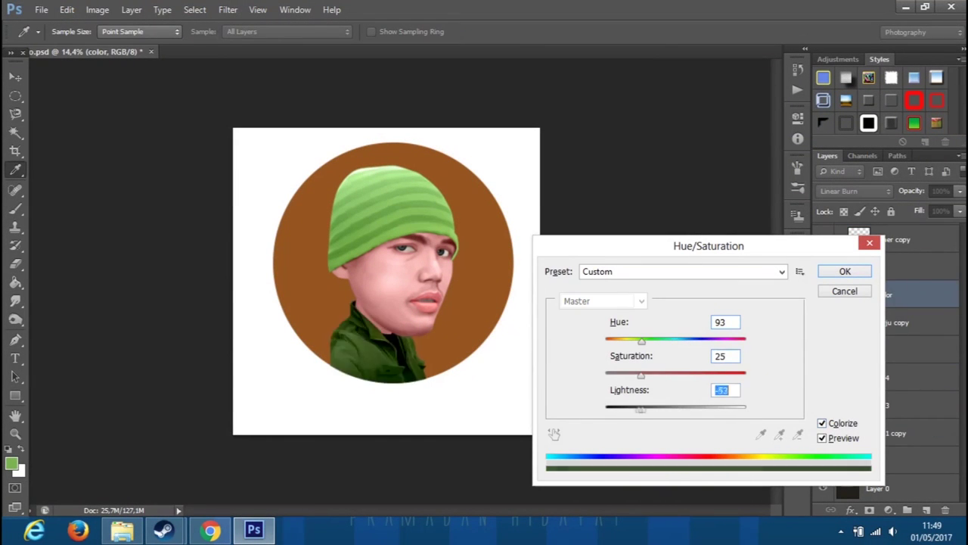
key(shift+Up)
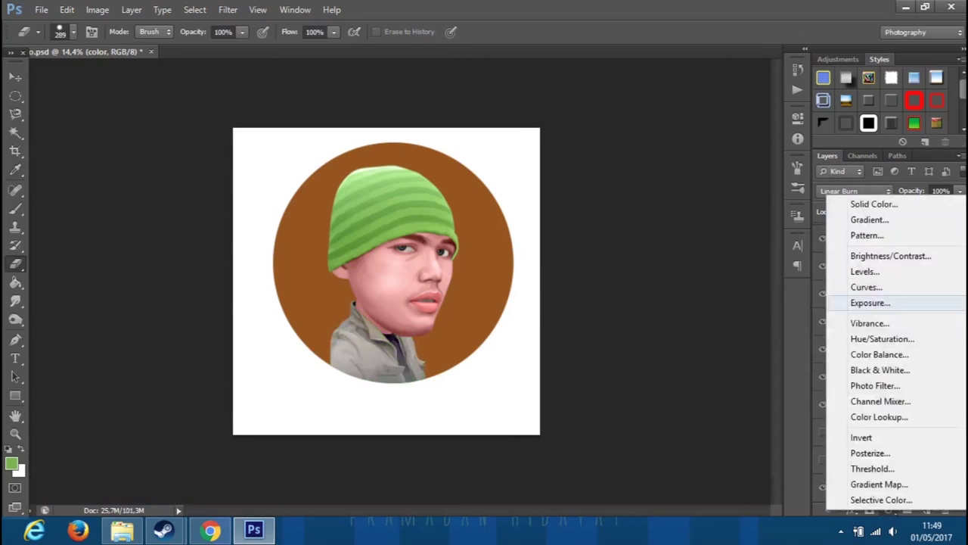
click(882, 338)
key(ctrl+alt+g)
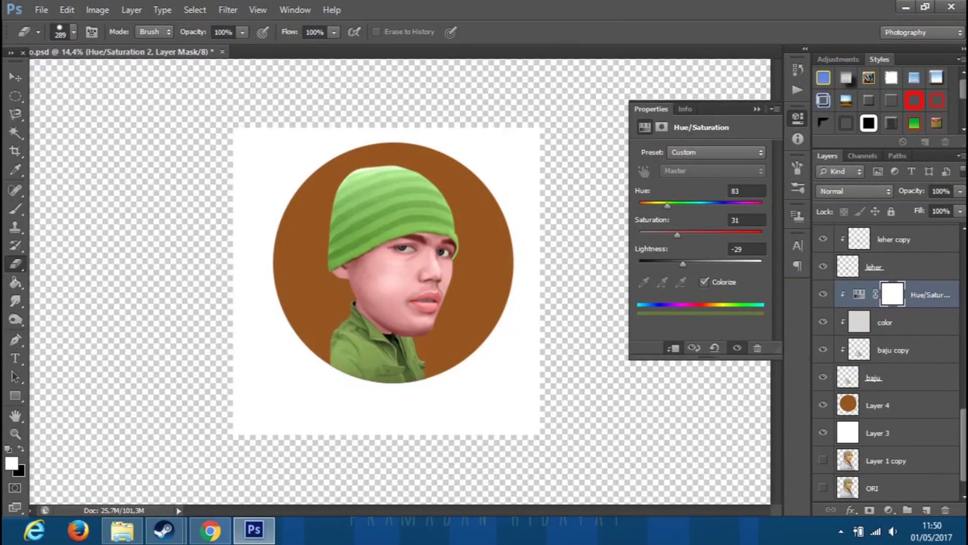
scroll(408, 352, up, 5)
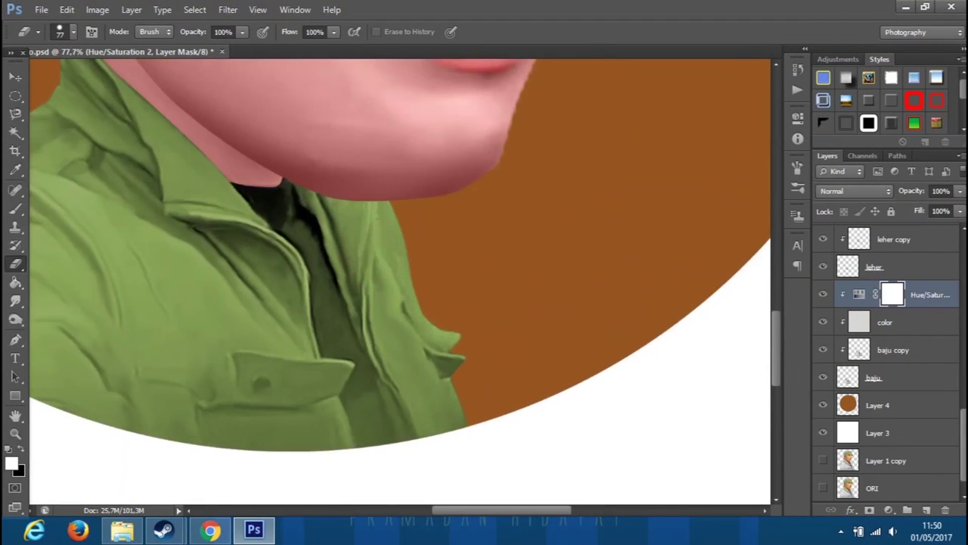
Trace the undershirt with the Pen tool and mask the jacket colour off it.
click(15, 132)
key(p)
scroll(229, 214, up, 2)
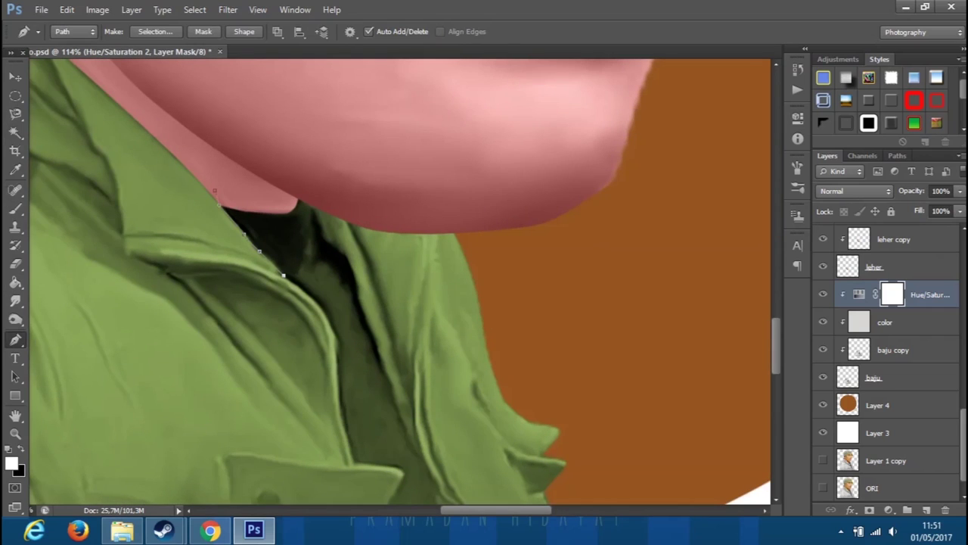
scroll(333, 325, down, 3)
click(339, 246)
scroll(338, 246, down, 2)
click(352, 278)
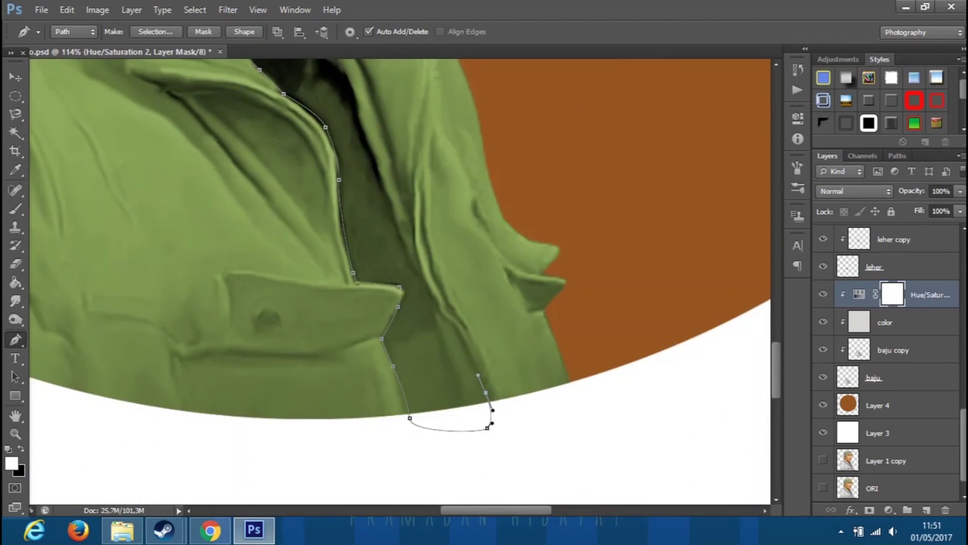
scroll(428, 290, up, 2)
drag(376, 271, 381, 292)
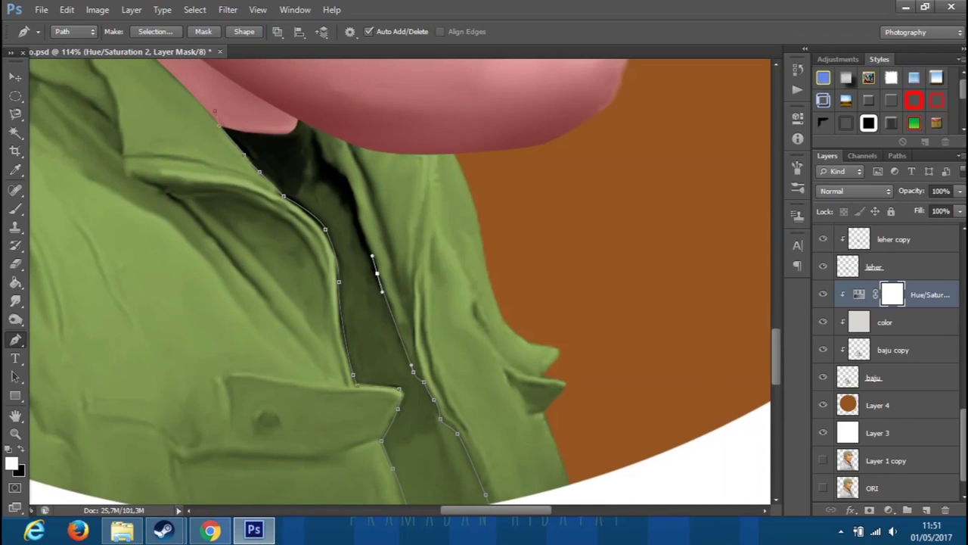
key(ctrl+Return)
key(Delete)
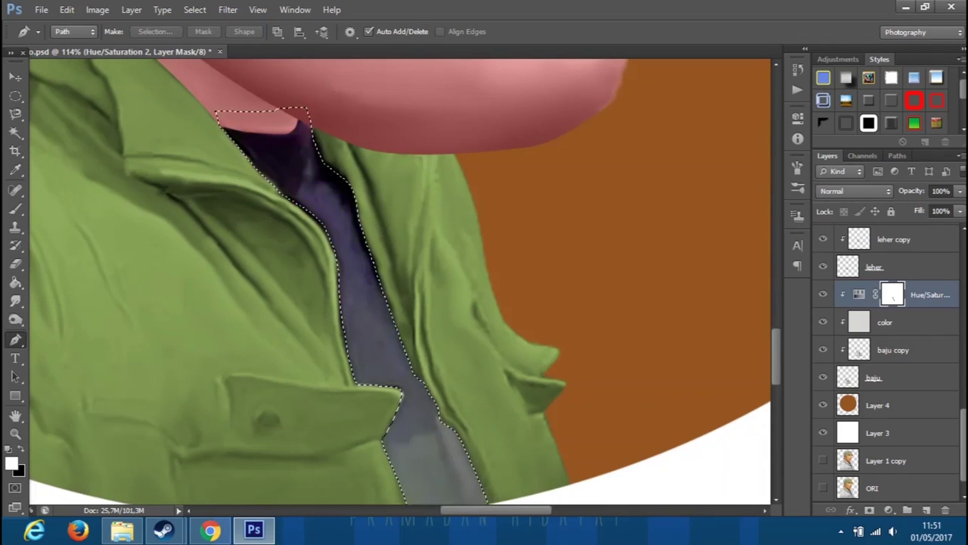
Fill the undershirt black on new Layer 5 with a blend mode and 64% opacity.
click(926, 510)
click(10, 463)
click(865, 277)
key(g)
click(363, 265)
click(855, 191)
click(825, 346)
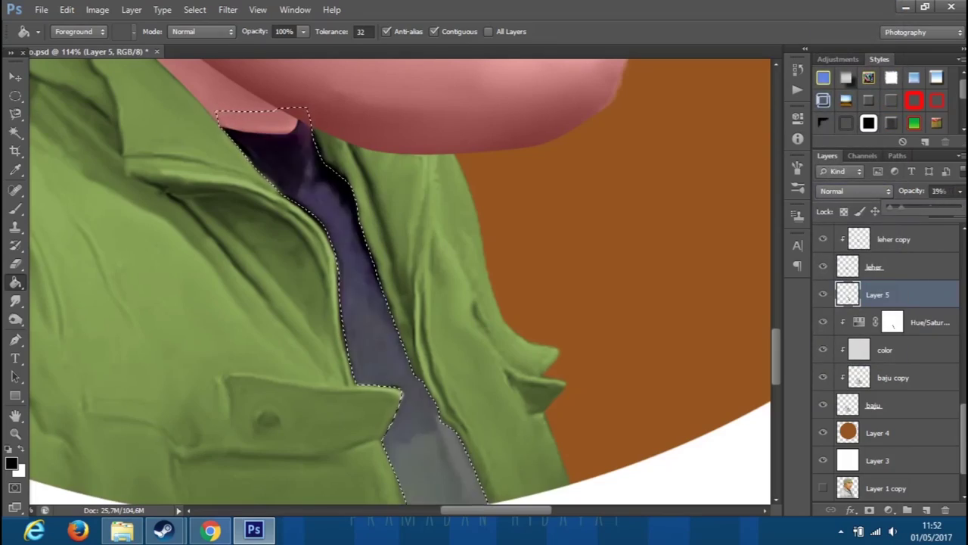
key(ctrl+d)
key(w)
Select the circle area and erase black spilling past the circle.
key(ctrl+0)
click(877, 433)
click(513, 333)
click(878, 321)
key(e)
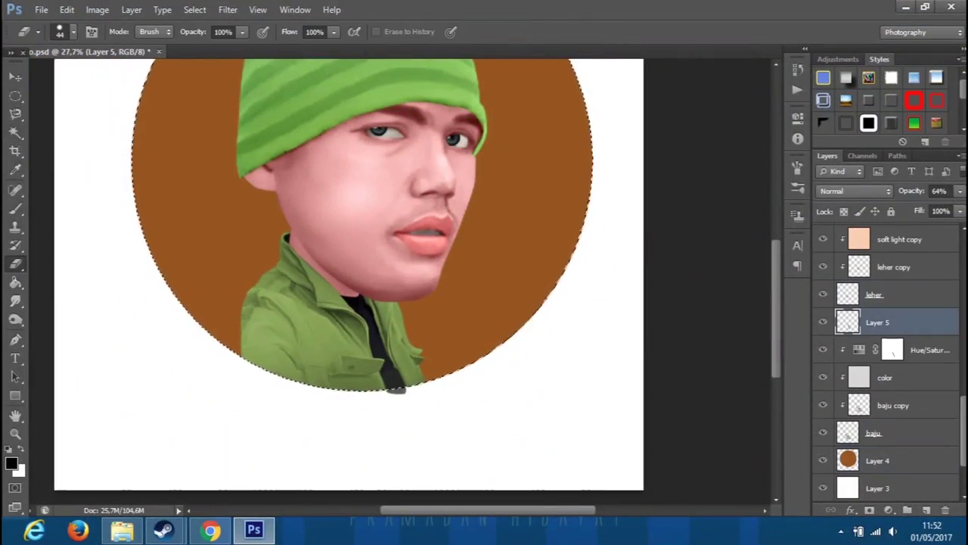
scroll(424, 372, up, 2)
key(w)
key(ctrl+0)
key(ctrl+d)
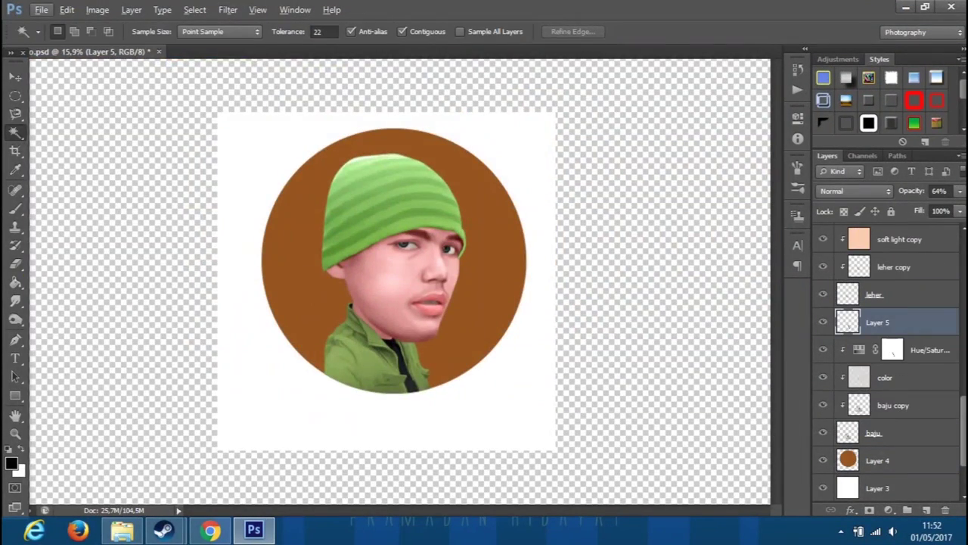
Change the mouth layer's lightness with Hue/Saturation.
scroll(885, 364, up, 5)
click(878, 375)
key(ctrl+u)
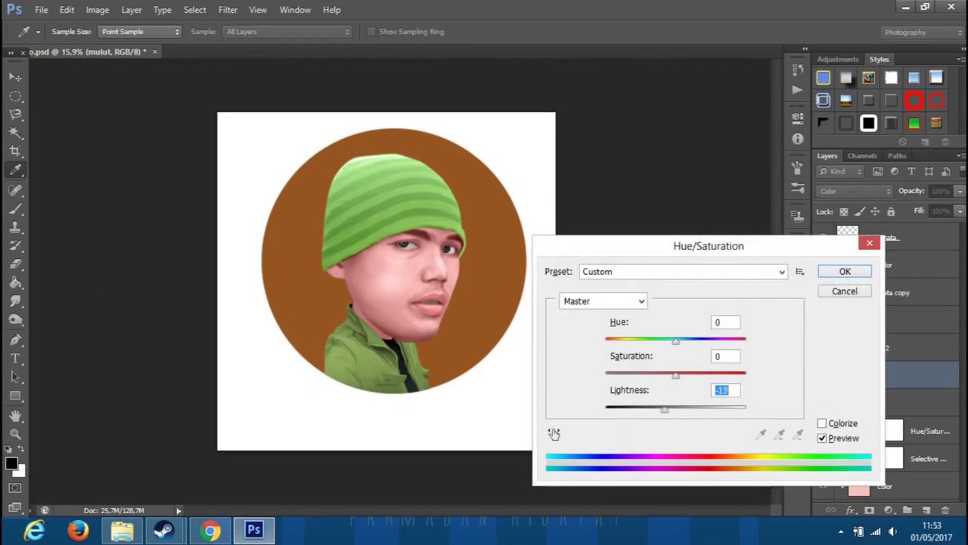
key(Return)
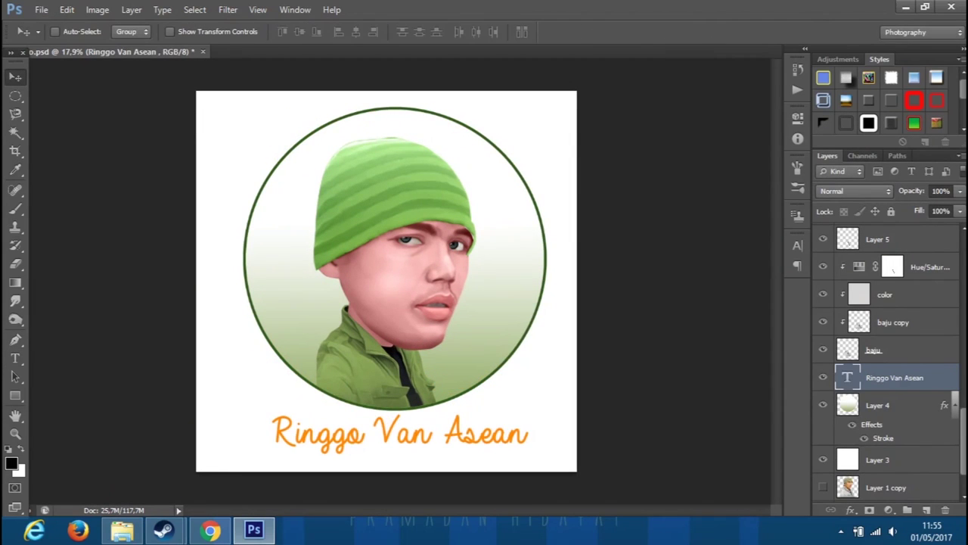
Pick a brush-style font for the caption, then shrink and centre it under the circle.
key(Down)
key(Down)
key(Down)
key(Down)
key(Down)
key(Down)
key(Down)
key(Down)
key(Down)
key(Down)
key(Up)
key(ctrl+t)
mouse_move(390, 423)
mouse_down()
mouse_move(447, 424)
mouse_move(393, 429)
mouse_up()
key(Return)
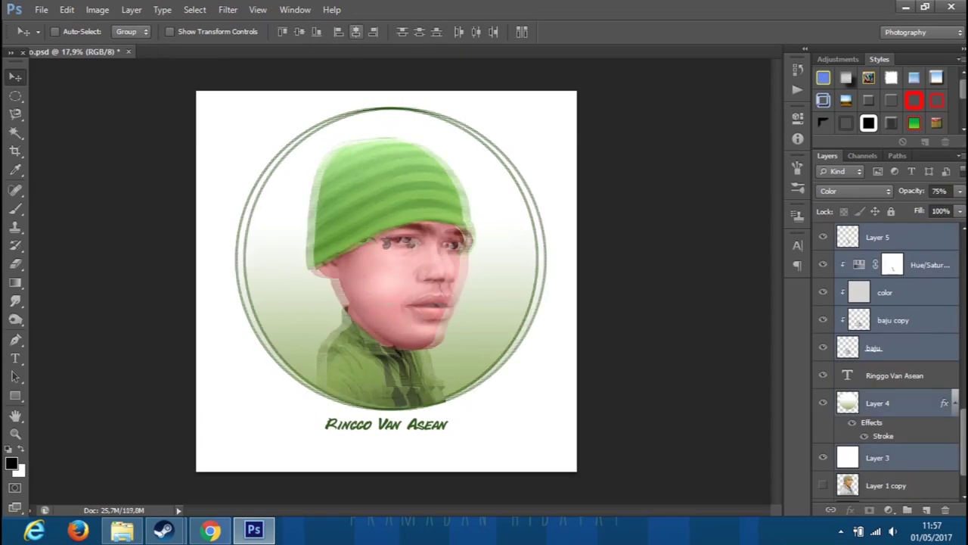
key(w)
key(Return)
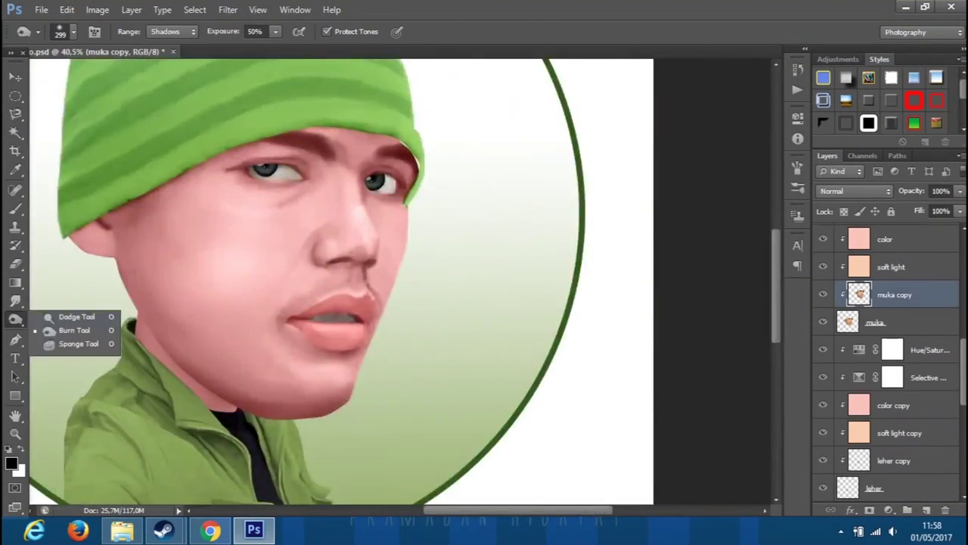
Lower the hat's green colour layer to 23% opacity.
click(75, 317)
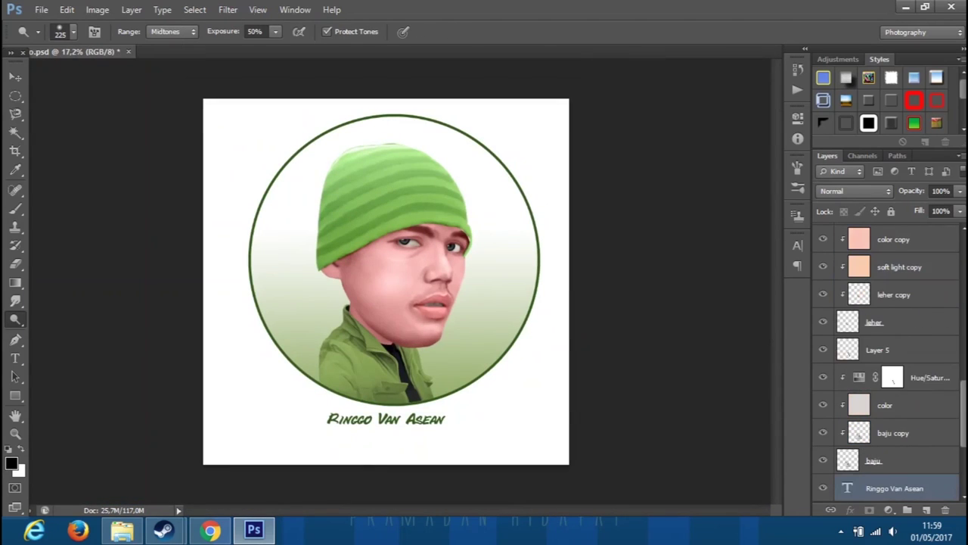
scroll(889, 363, up, 10)
drag(960, 191, 937, 208)
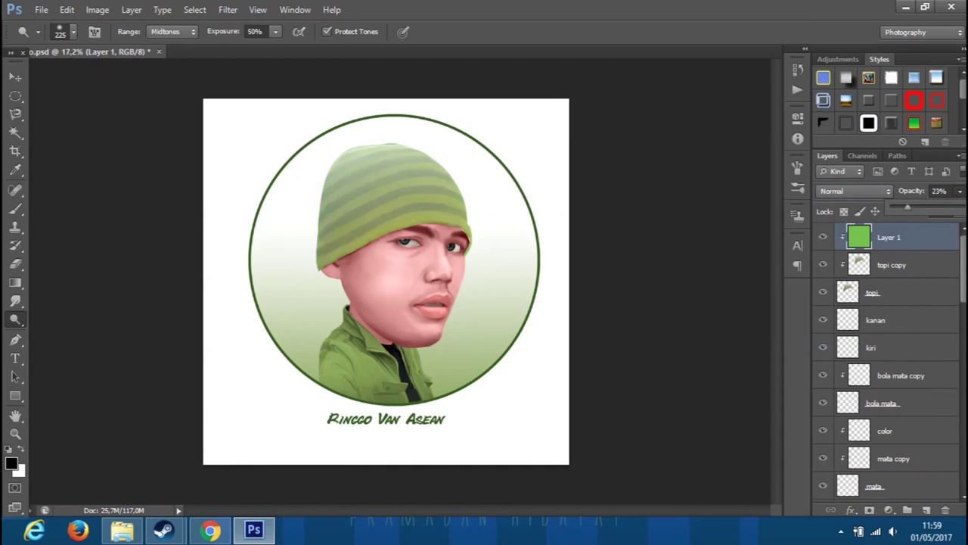
Set the hat colour layer to Color mode, darken it, and erase on the topi layer.
key(shift+alt+c)
key(ctrl+u)
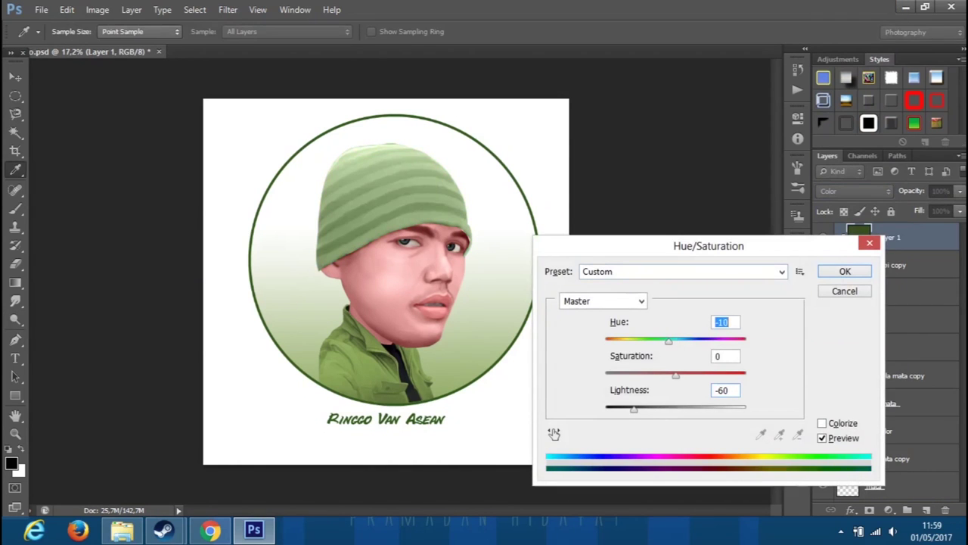
key(Return)
scroll(405, 145, up, 5)
key(alt+bracketleft)
key(alt+bracketleft)
key(e)
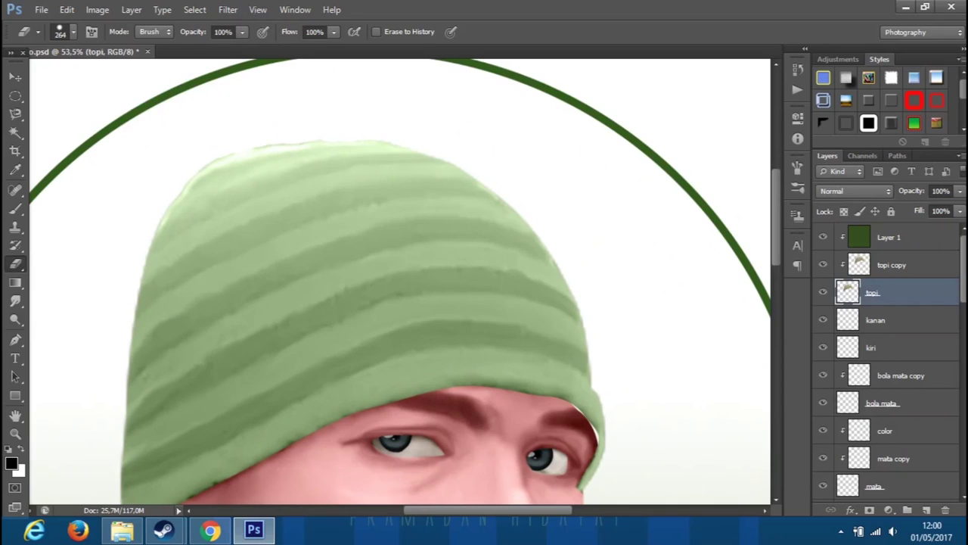
scroll(378, 169, down, 5)
scroll(361, 303, down, 3)
scroll(386, 280, up, 2)
Nudge the name caption slightly right and up.
key(alt+bracketleft)
key(alt+bracketleft)
key(alt+bracketleft)
key(v)
drag(412, 373, 421, 371)
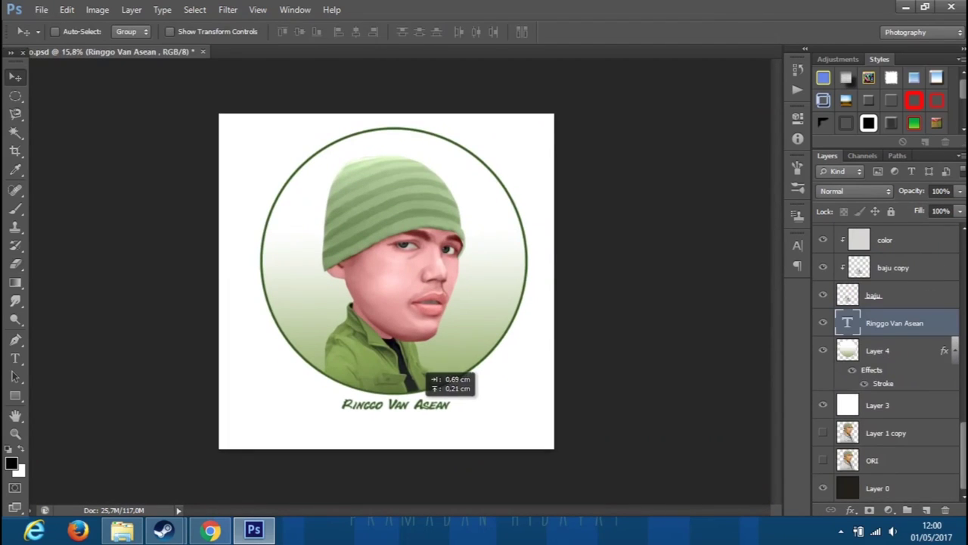
scroll(463, 285, up, 1)
scroll(462, 285, down, 1)
scroll(462, 285, up, 4)
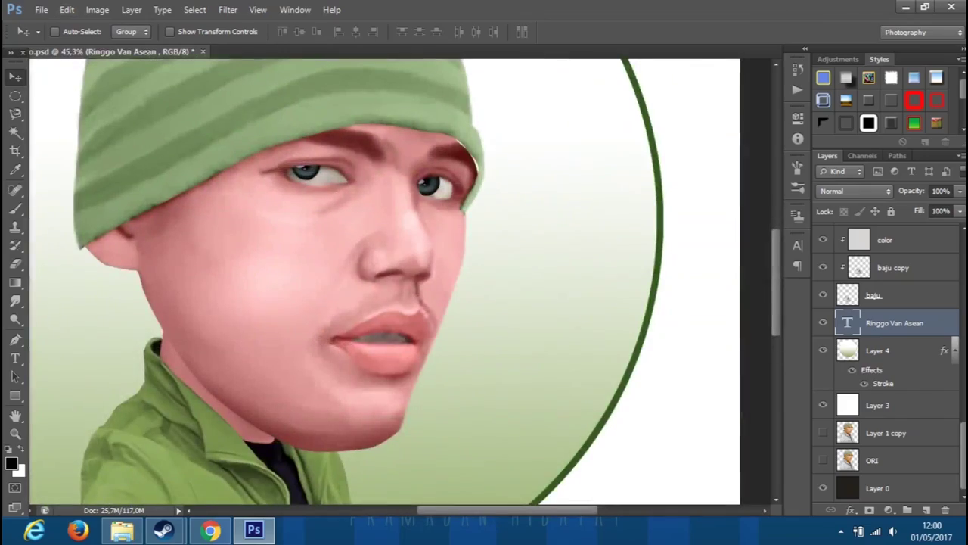
Merge the visible portrait into a new top layer and show it alone.
key(alt+bracketright)
key(ctrl+alt+a)
key(ctrl+j)
key(ctrl+e)
alt+click(823, 236)
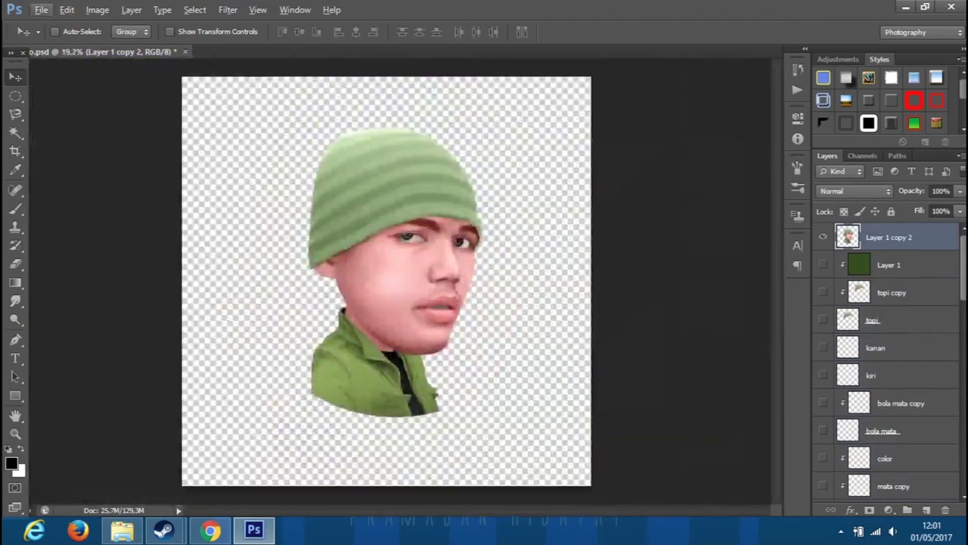
Smudge the merged portrait's paint smooth.
scroll(356, 390, up, 5)
key(r)
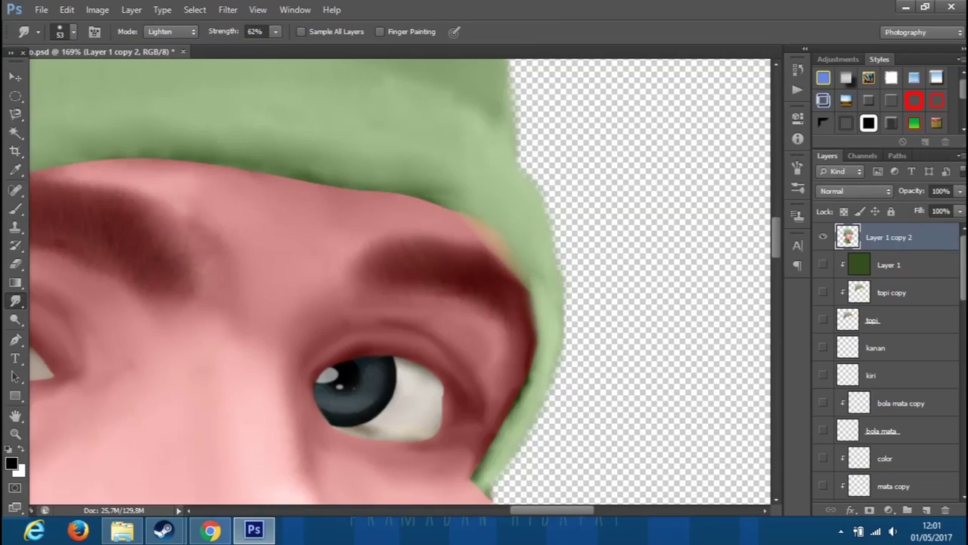
scroll(400, 282, down, 1)
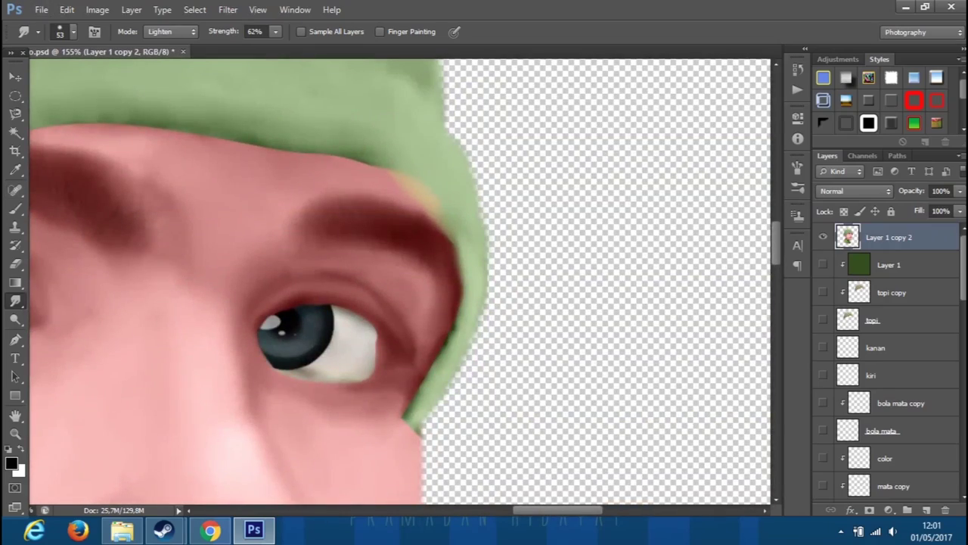
Dodge the eyes, face, hat edge and jacket with the Midtones range.
key(o)
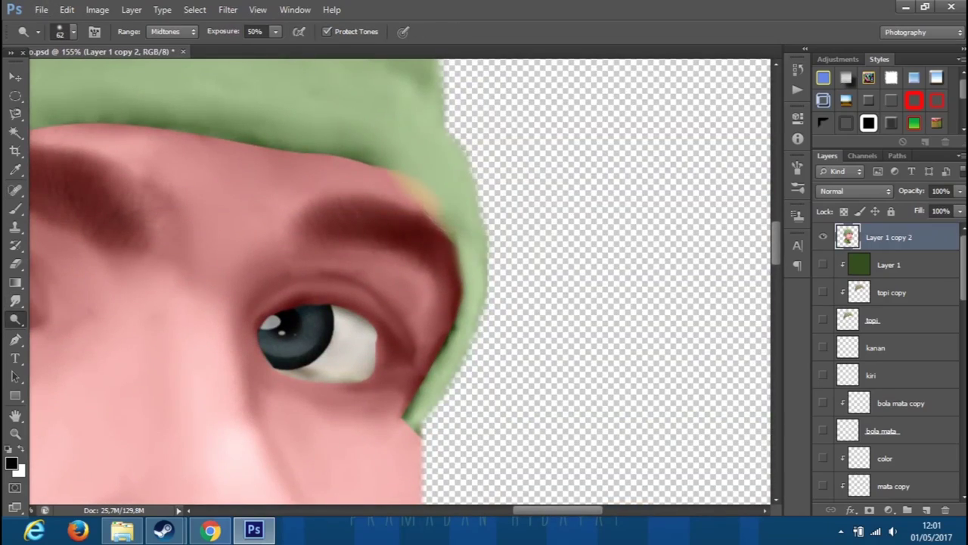
scroll(299, 329, down, 10)
scroll(161, 387, up, 8)
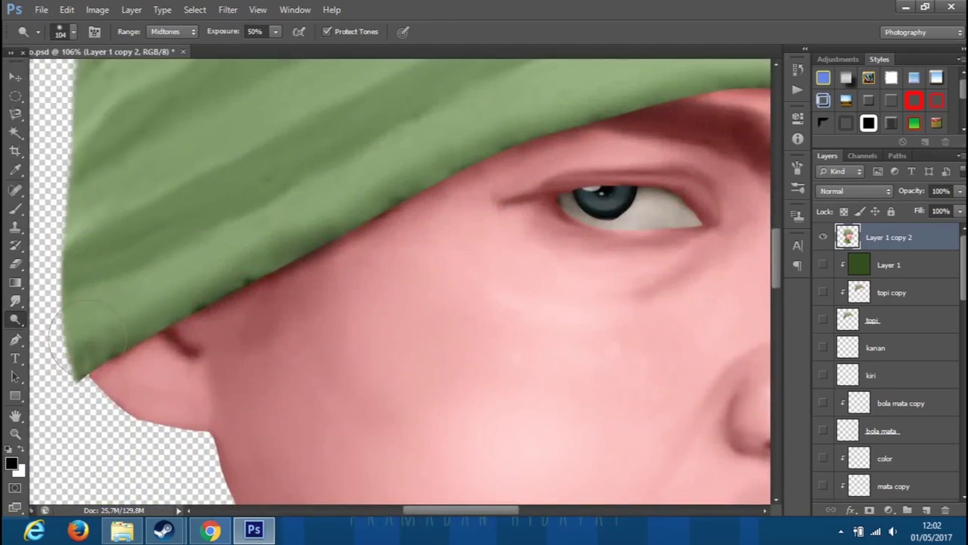
scroll(401, 280, down, 3)
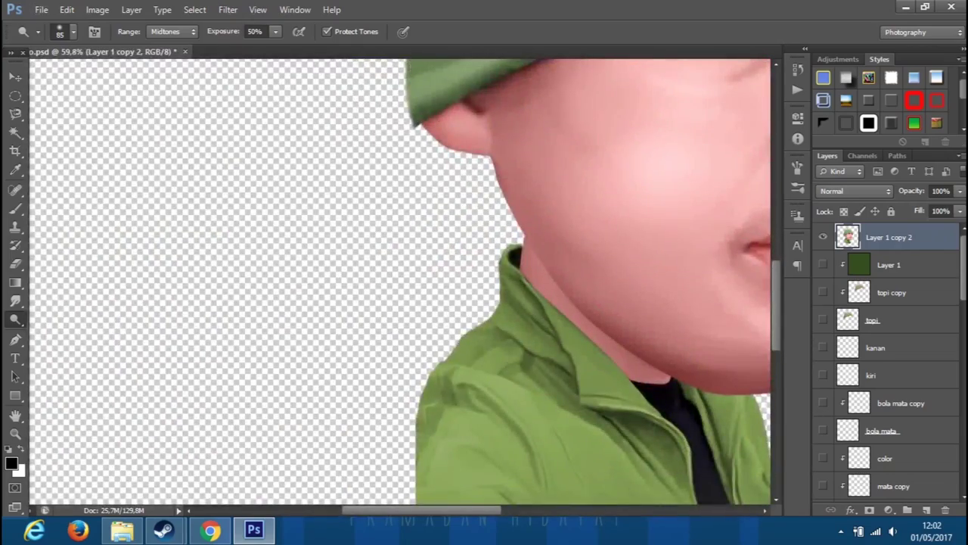
scroll(401, 280, down, 3)
scroll(401, 280, up, 3)
scroll(401, 280, up, 2)
scroll(401, 280, down, 5)
scroll(401, 280, up, 3)
scroll(401, 280, down, 2)
scroll(401, 280, up, 2)
scroll(401, 280, up, 1)
scroll(401, 280, down, 3)
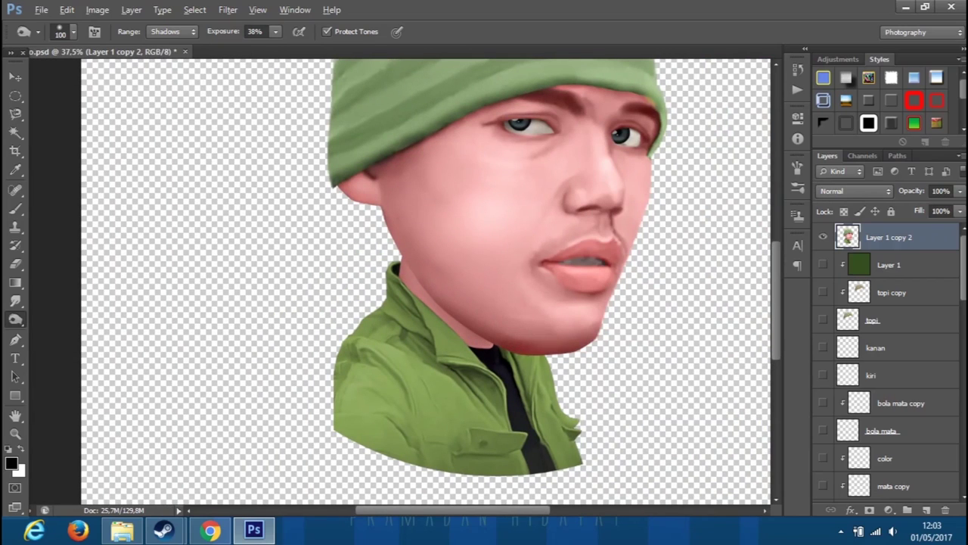
scroll(401, 280, down, 1)
Dodge with the Highlights range, then make Layer 4's circle visible again.
key(alt+shift+h)
scroll(401, 280, up, 2)
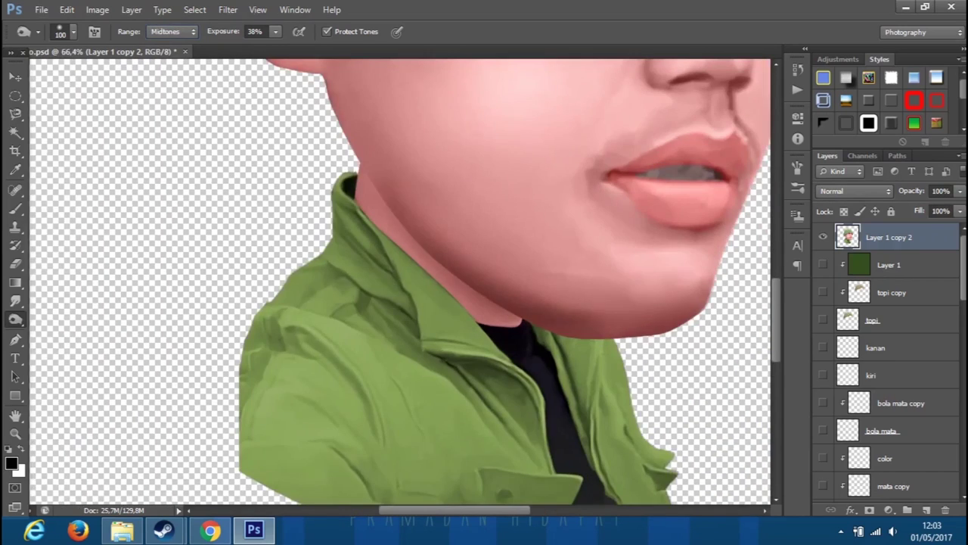
scroll(401, 280, down, 4)
scroll(885, 363, down, 5)
click(823, 350)
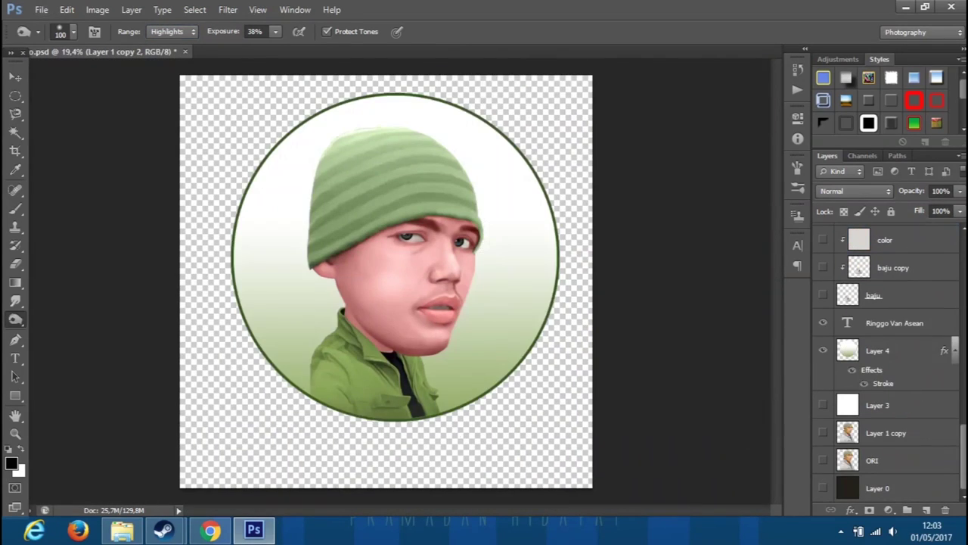
Rotate the name caption -15° and move it up toward the circle's edge.
scroll(386, 281, down, 2)
click(893, 323)
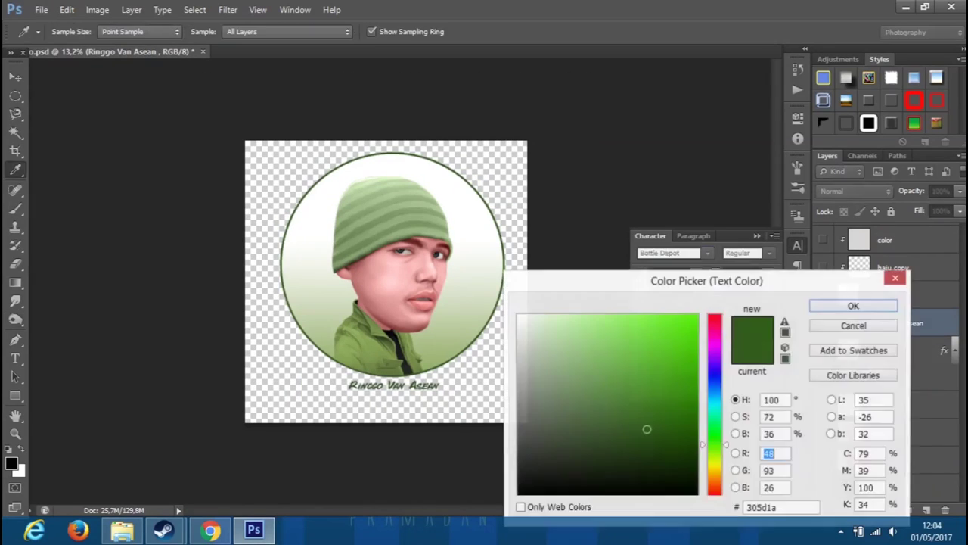
key(ctrl+t)
drag(484, 356, 484, 325)
mouse_move(427, 366)
mouse_down()
mouse_move(386, 152)
mouse_move(474, 321)
mouse_up()
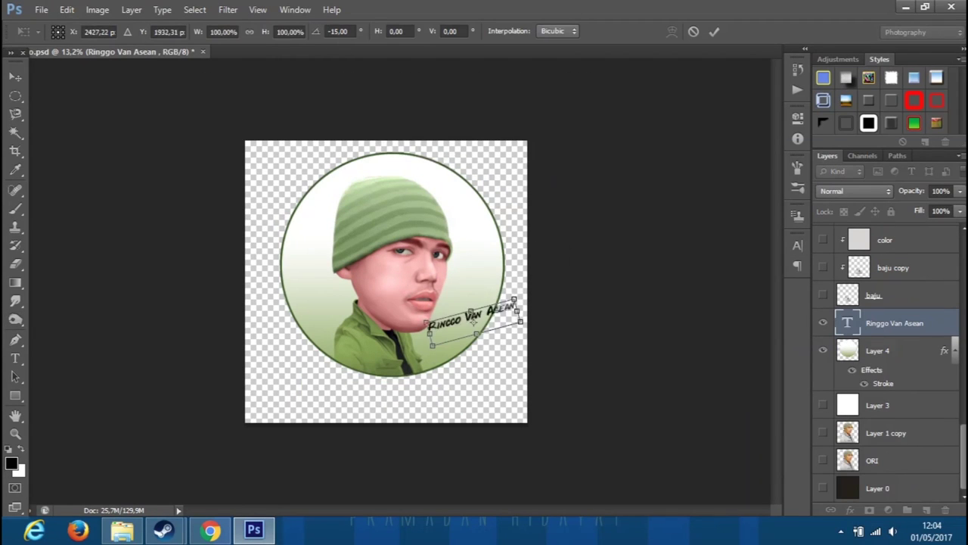